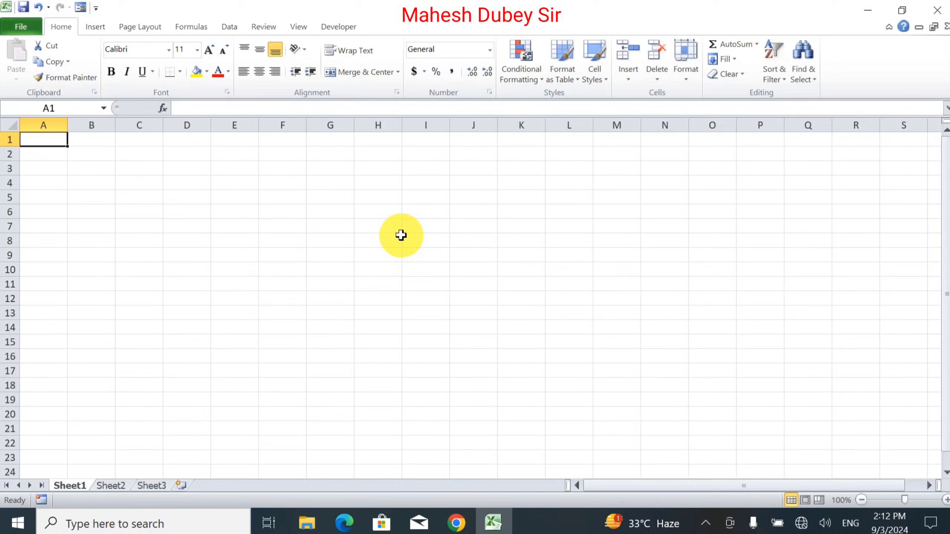
Step: Enter the title "Loan Detais (ABC Finance)" in cell A1
{"action": "type", "text": "Loan"}
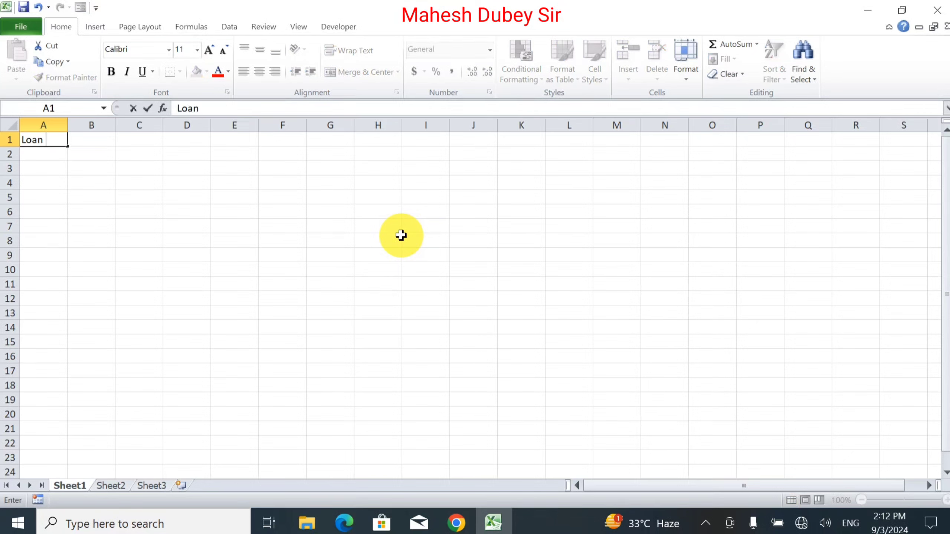
{"action": "type", "text": " Detais"}
{"action": "type", "text": "(A"}
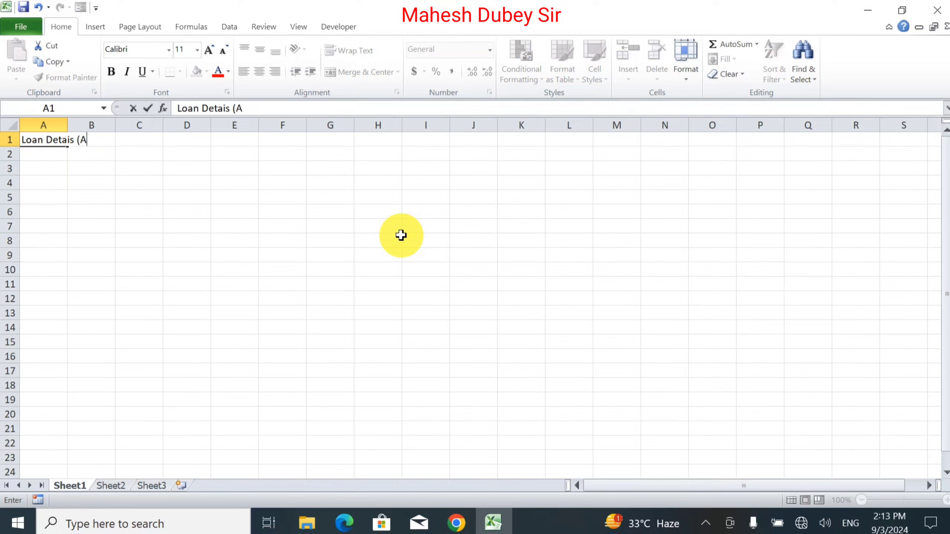
{"action": "type", "text": "BC Minance"}
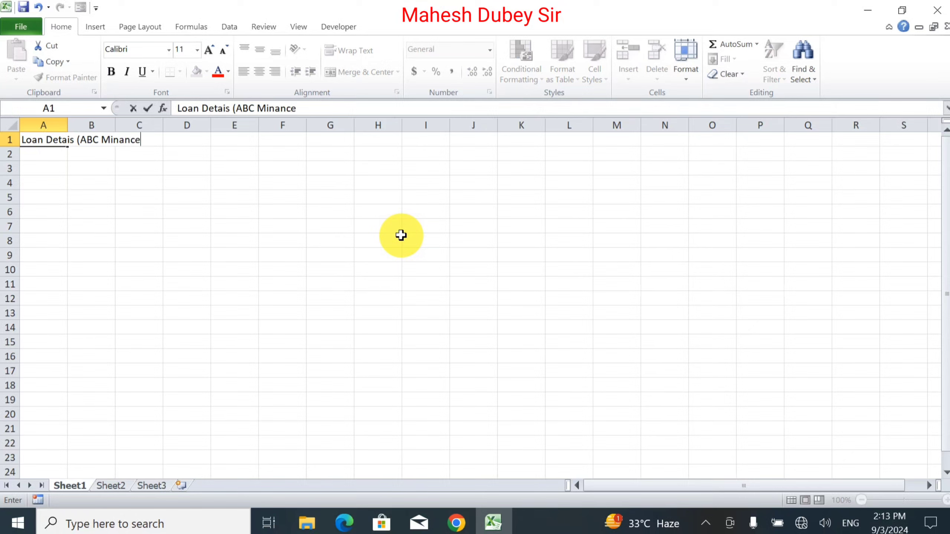
{"action": "key", "text": "BackSpace"}
{"action": "key", "text": "BackSpace"}
{"action": "key", "text": "BackSpace"}
{"action": "key", "text": "BackSpace"}
{"action": "key", "text": "BackSpace"}
{"action": "key", "text": "BackSpace"}
{"action": "key", "text": "BackSpace"}
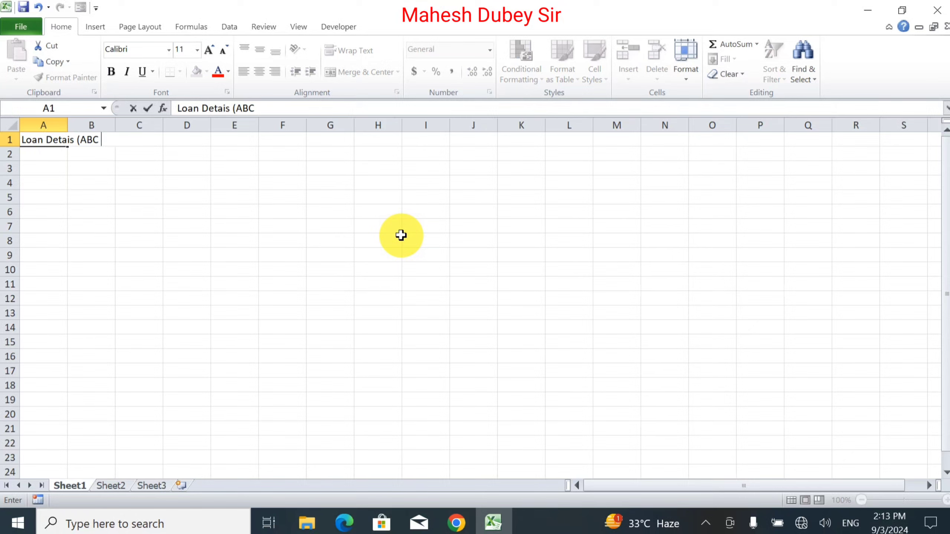
{"action": "type", "text": "Finance)"}
{"action": "key", "text": "Return"}
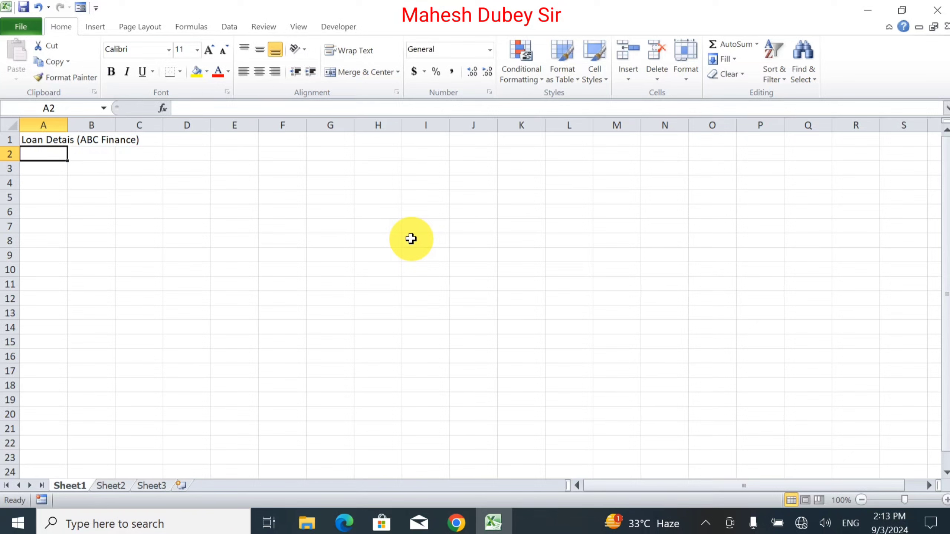
Step: Enter the column headers Sr, Name Of Customer and Loan Type in A3 through C3
{"action": "key", "text": "Return"}
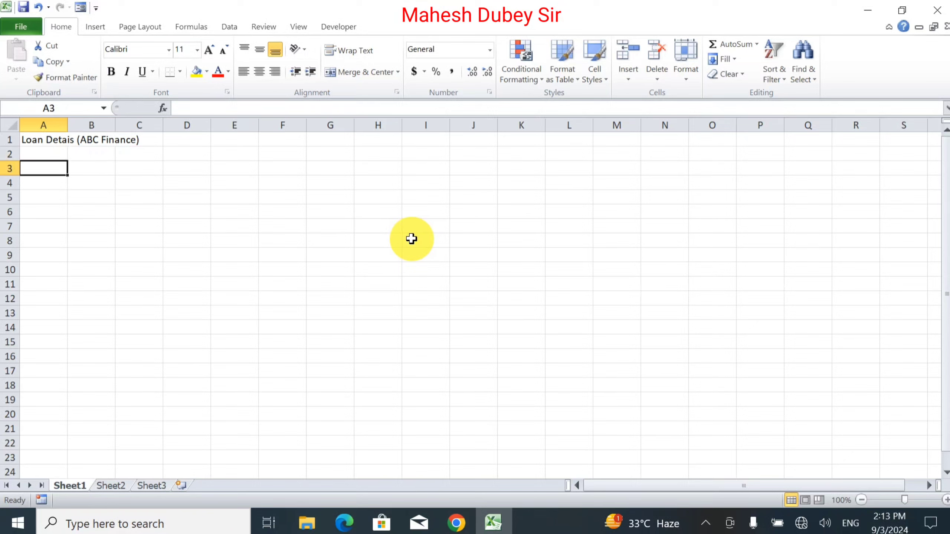
{"action": "type", "text": "Sr"}
{"action": "key", "text": "Tab"}
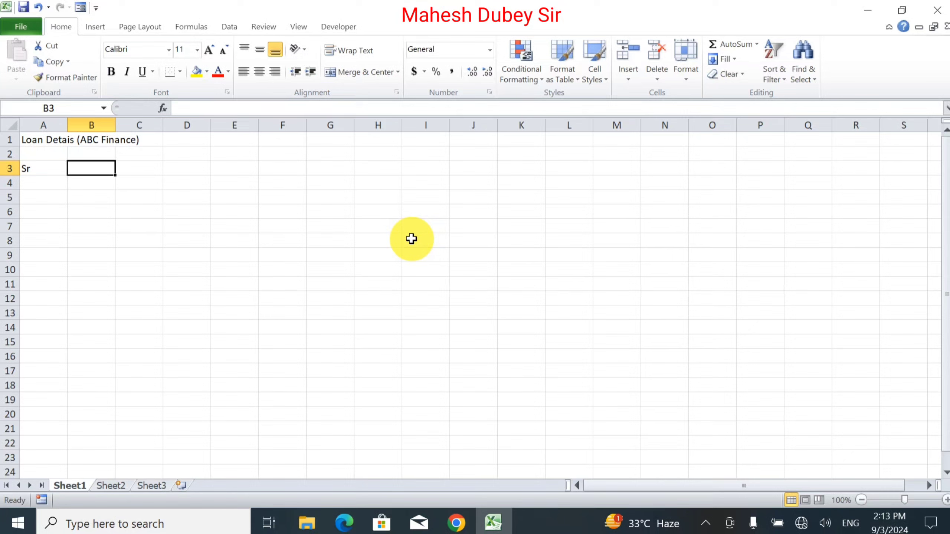
{"action": "type", "text": "Nan"}
{"action": "key", "text": "BackSpace"}
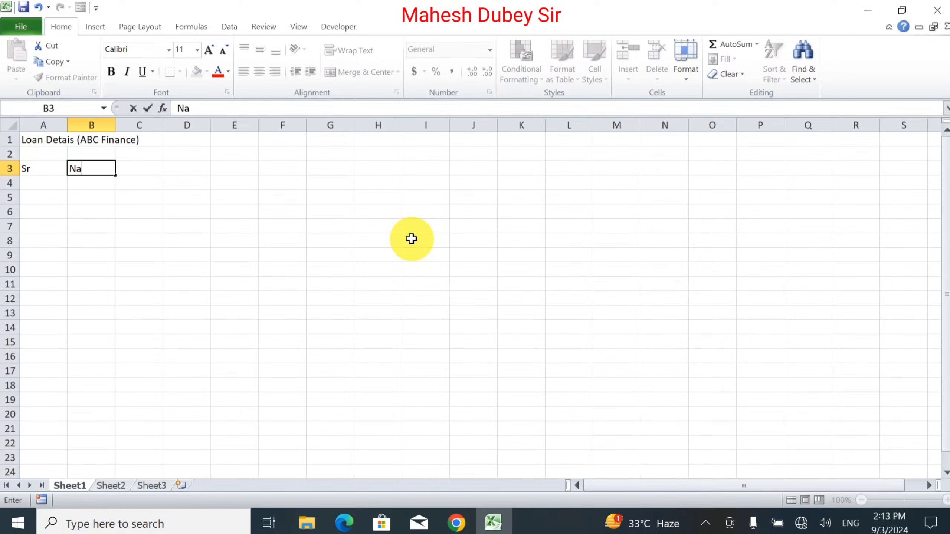
{"action": "type", "text": "me Of Customer"}
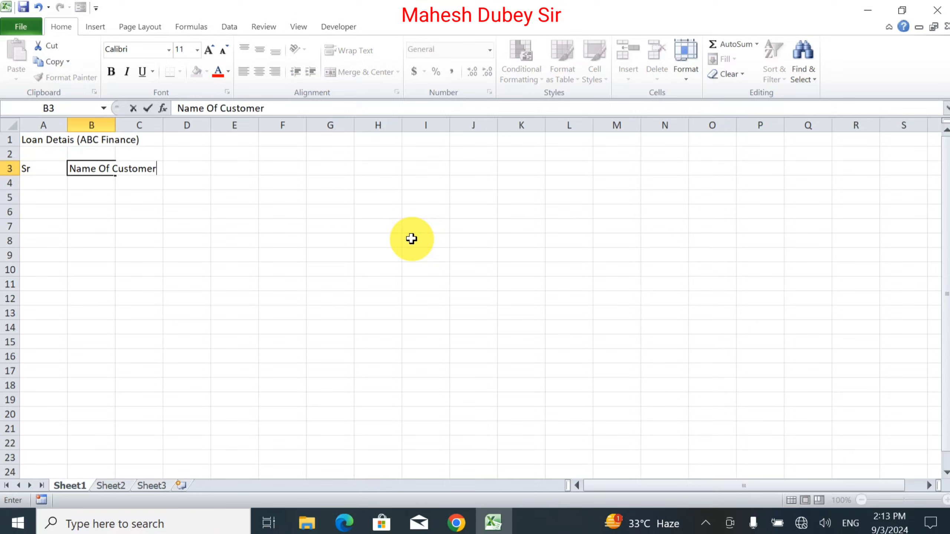
{"action": "key", "text": "Tab"}
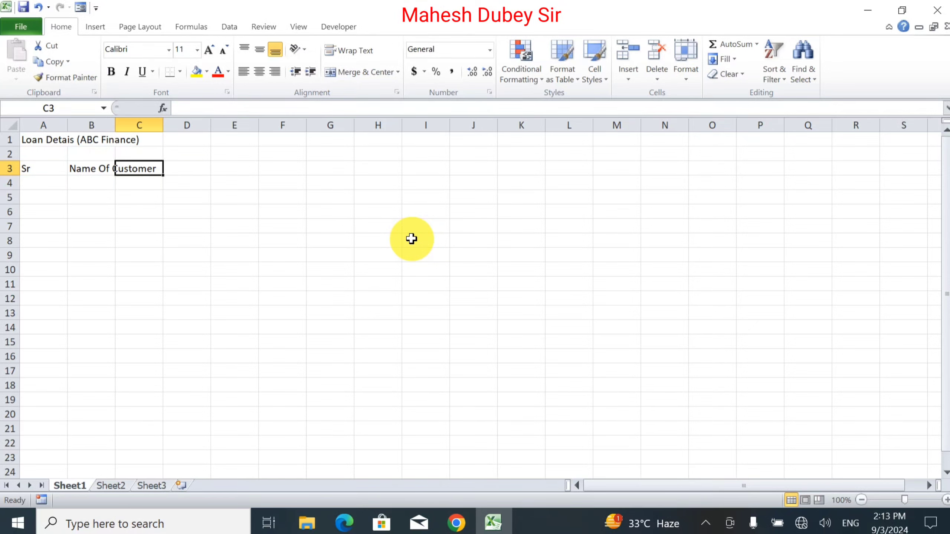
{"action": "type", "text": "Lo"}
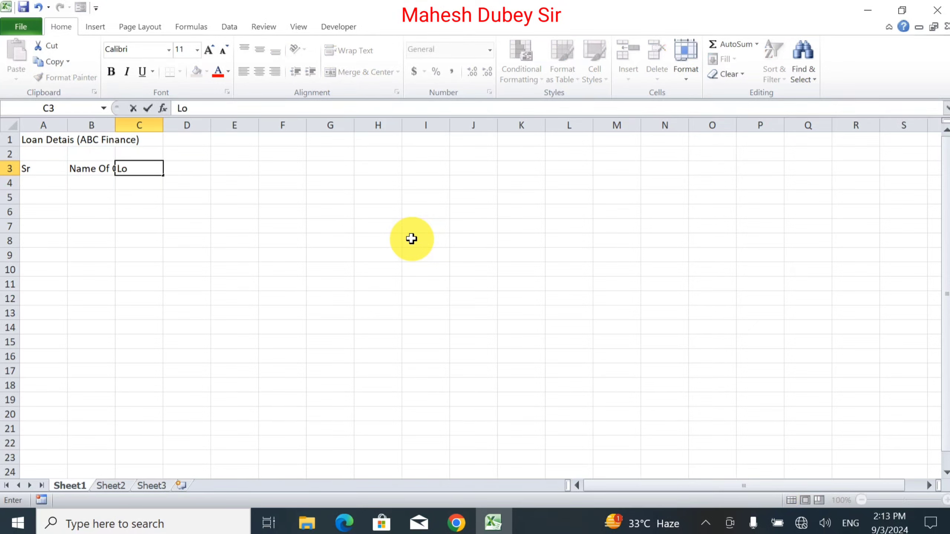
{"action": "type", "text": "an Type"}
{"action": "key", "text": "Tab"}
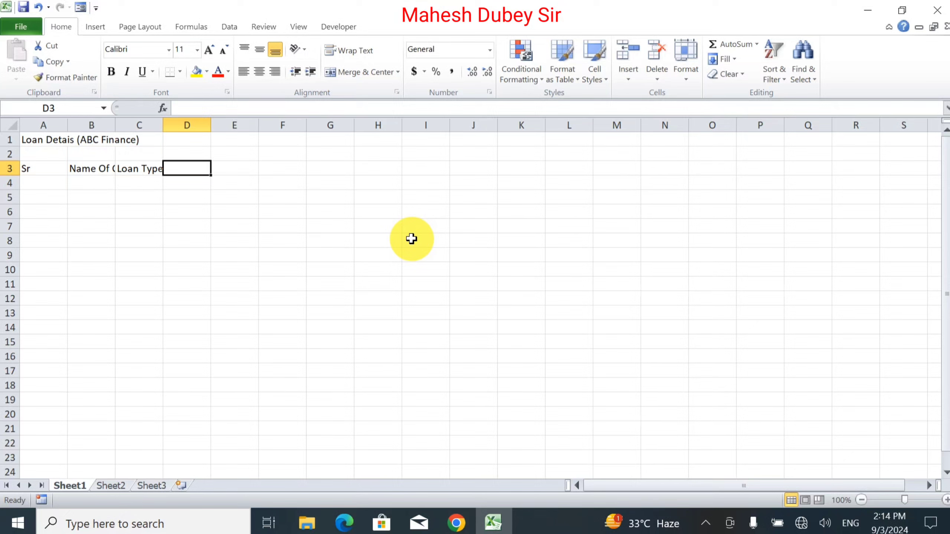
Step: Enter the headers Loan Amount, Intrast Rate, Term, EMI, Total Amount and Intrast in D3 through I3
{"action": "type", "text": "Loa"}
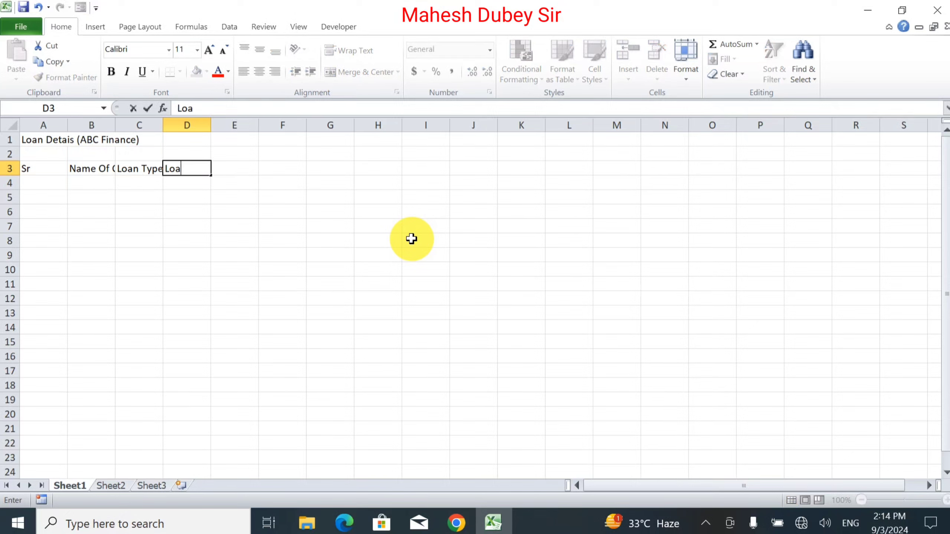
{"action": "type", "text": "n Amount"}
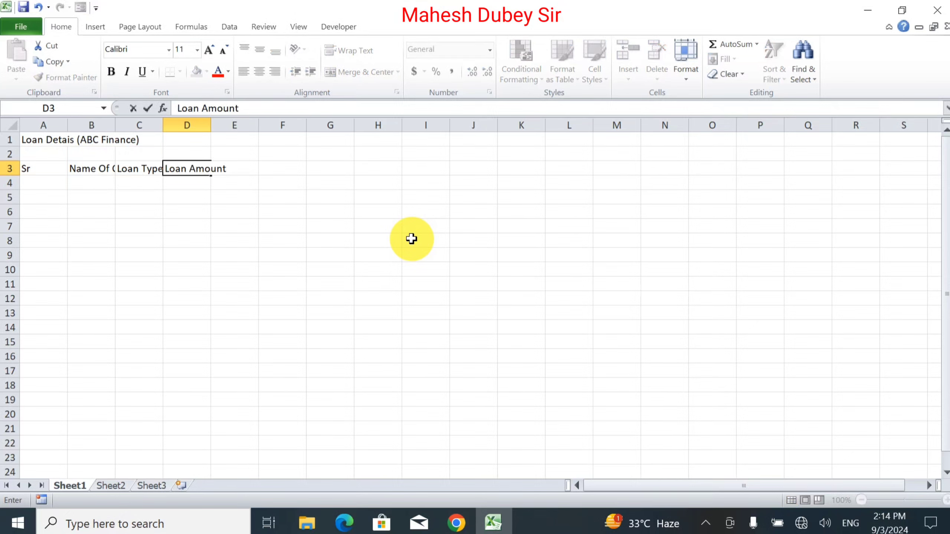
{"action": "key", "text": "Tab"}
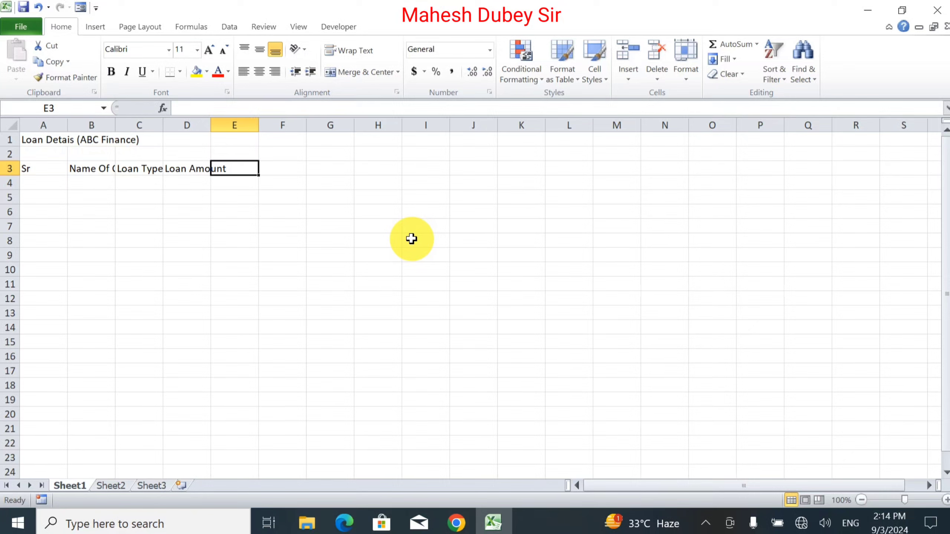
{"action": "type", "text": "In"}
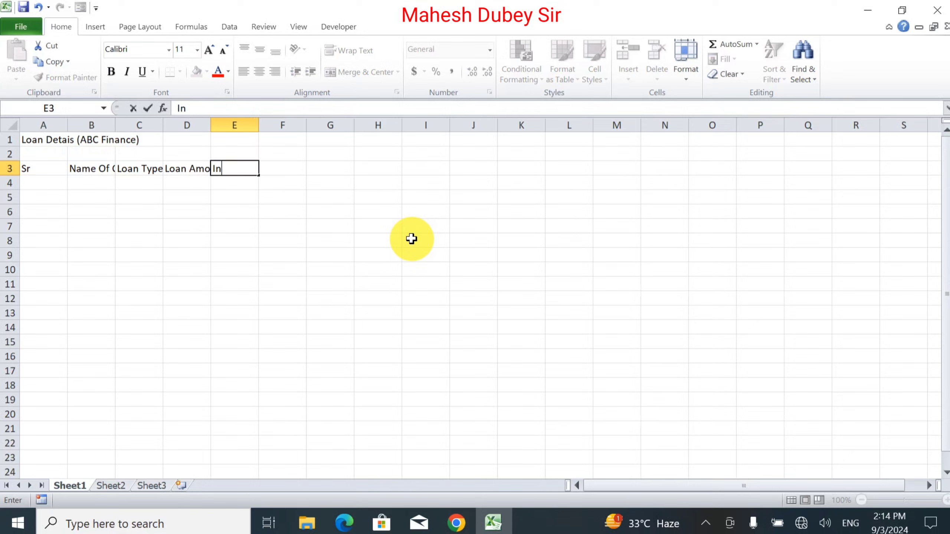
{"action": "type", "text": "trast Rate"}
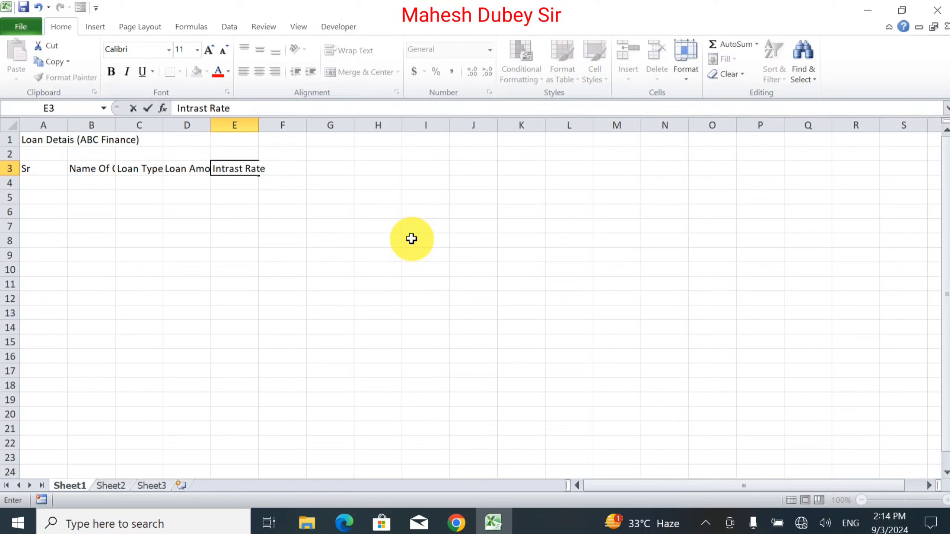
{"action": "key", "text": "Tab"}
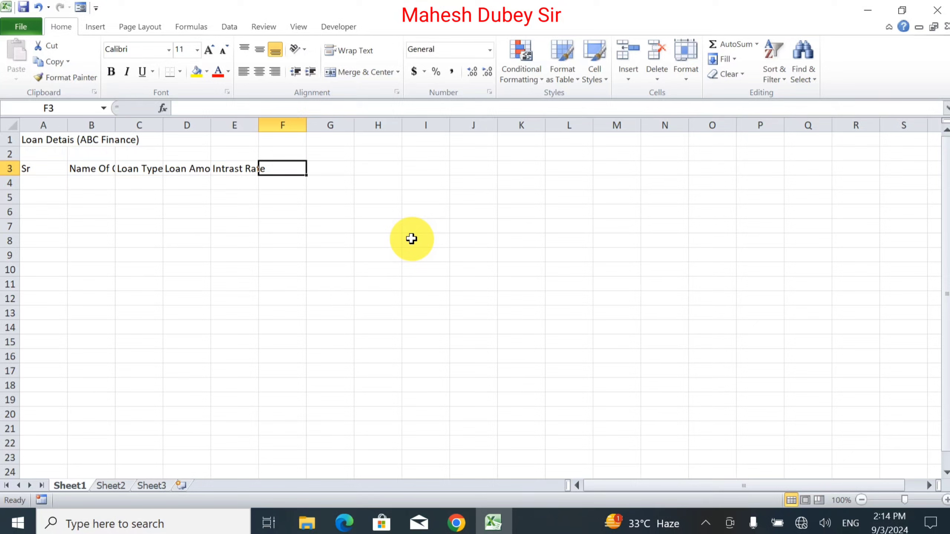
{"action": "type", "text": "Ter"}
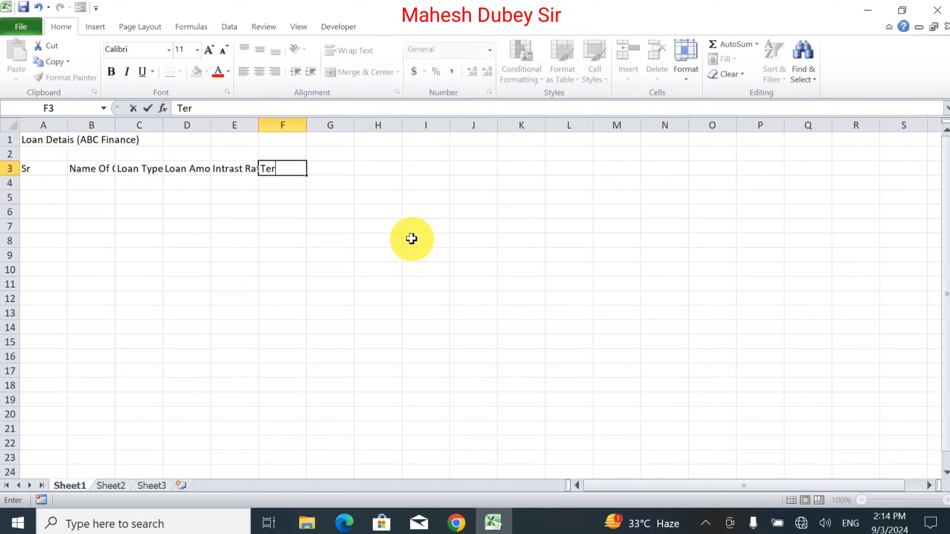
{"action": "type", "text": "m"}
{"action": "key", "text": "Tab"}
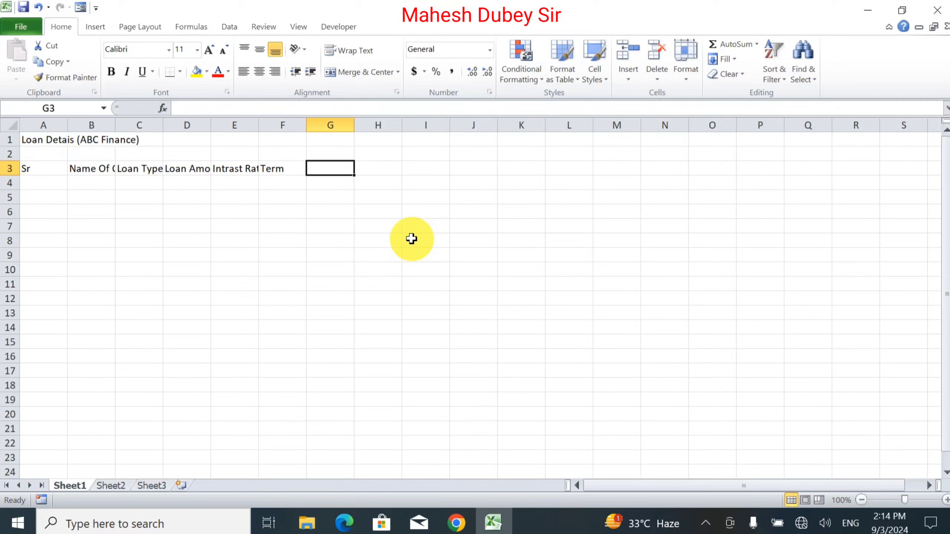
{"action": "type", "text": "EMI"}
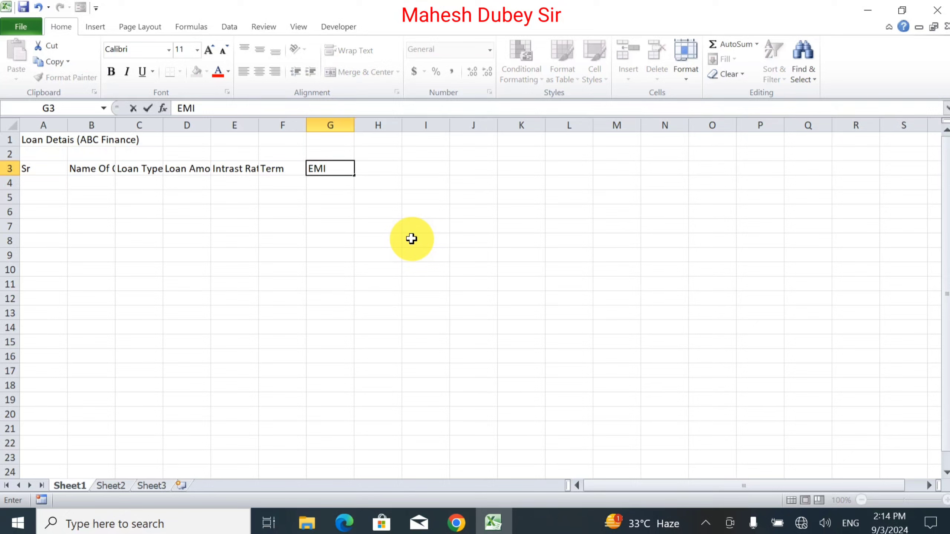
{"action": "key", "text": "Tab"}
{"action": "type", "text": "T"}
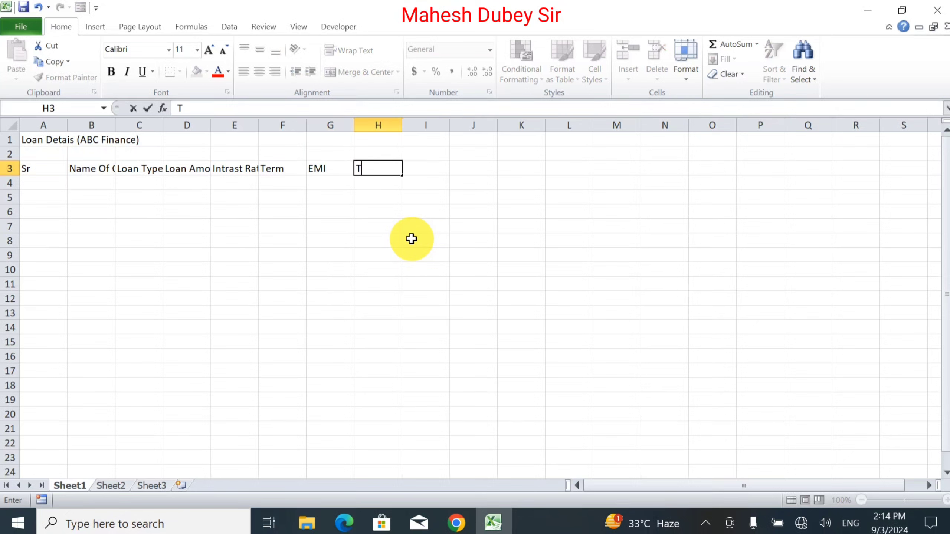
{"action": "type", "text": "otal Amount"}
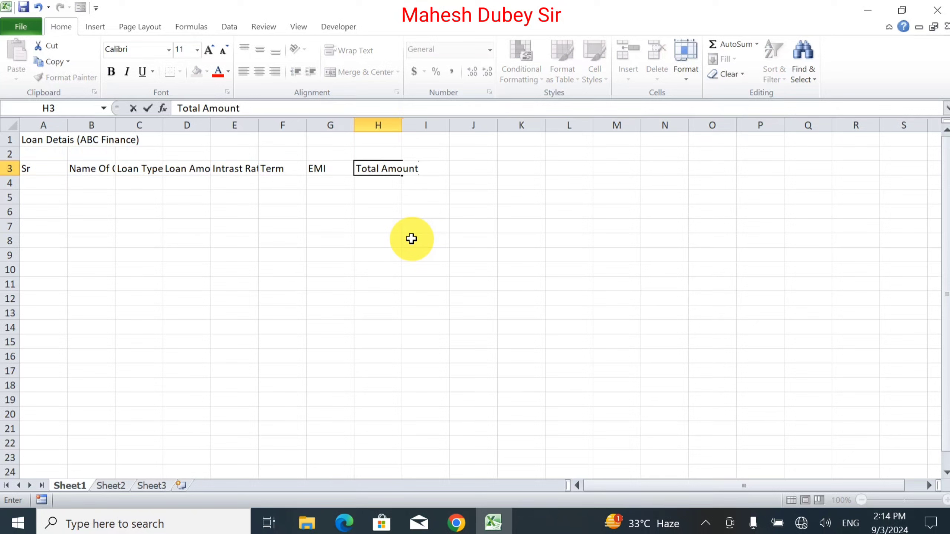
{"action": "key", "text": "Tab"}
{"action": "type", "text": "Int"}
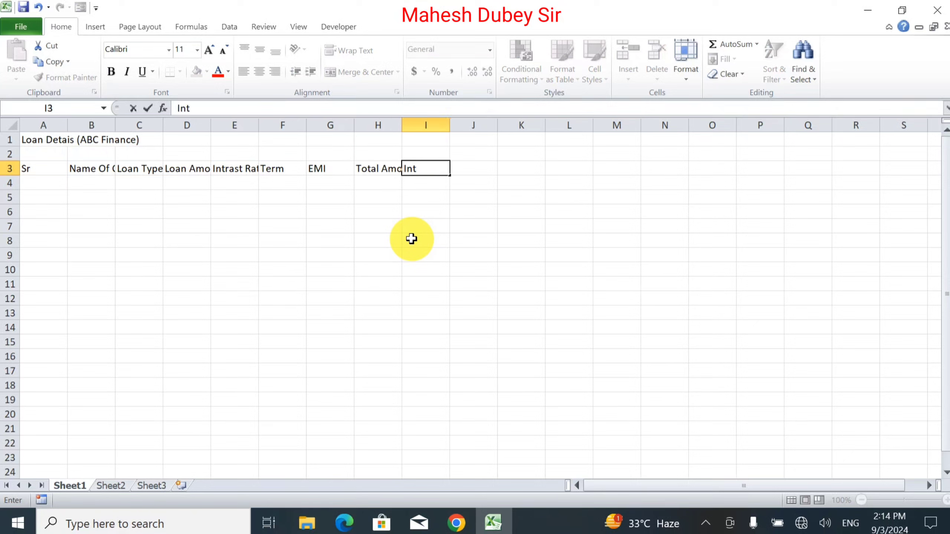
{"action": "type", "text": "rast"}
{"action": "key", "text": "Return"}
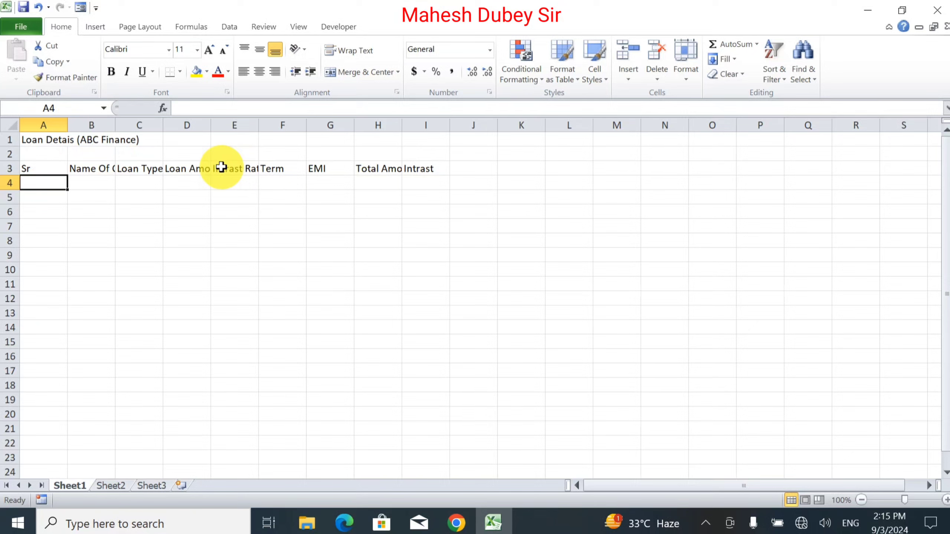
Step: Merge and center the title across cells A1 to I1
{"action": "left_click_drag", "start_coordinate": [38, 140], "coordinate": [427, 117]}
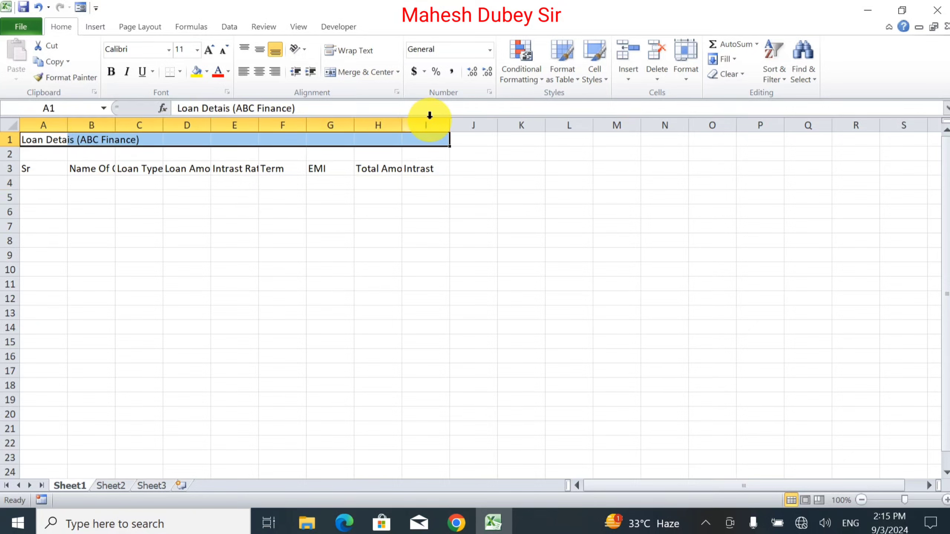
{"action": "left_click", "coordinate": [350, 73]}
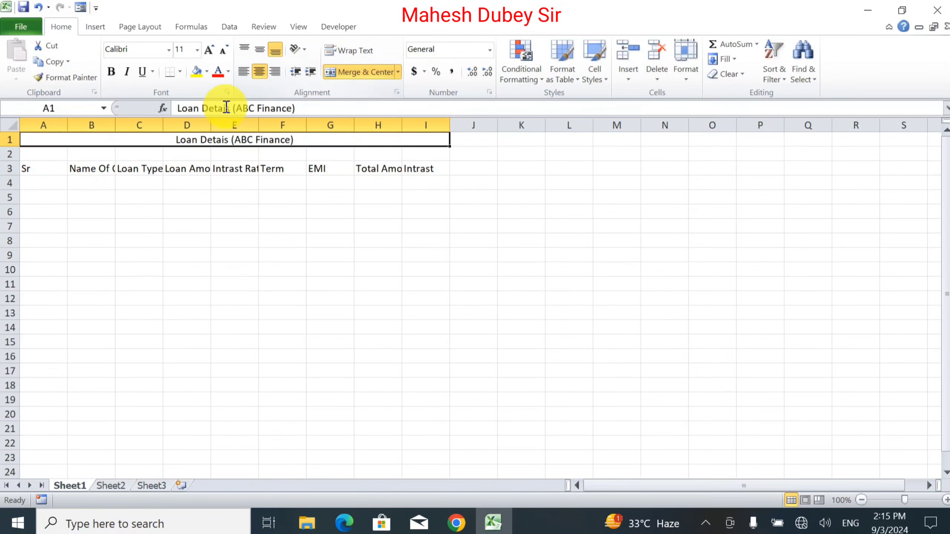
Step: Format the title at font size 16, bold, with an orange fill
{"action": "left_click", "coordinate": [208, 49]}
{"action": "left_click", "coordinate": [208, 49]}
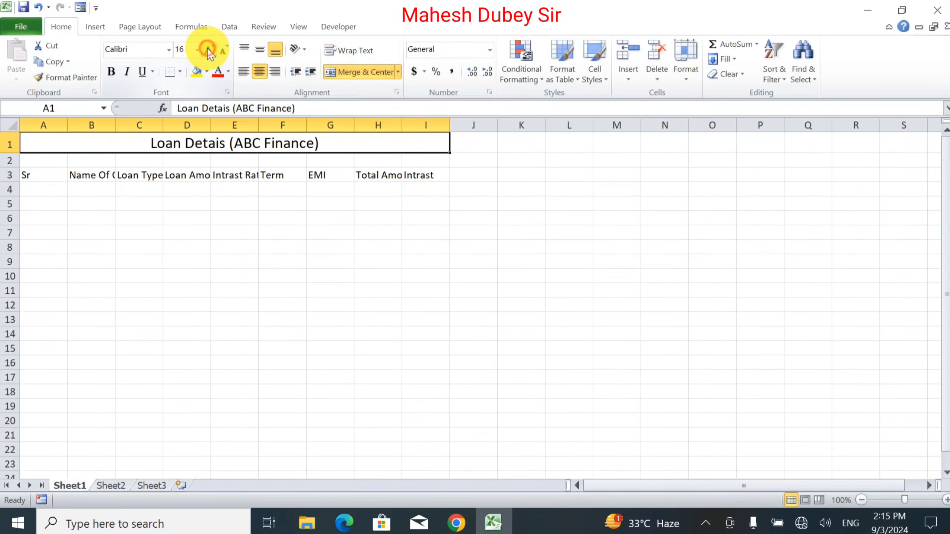
{"action": "left_click", "coordinate": [111, 72]}
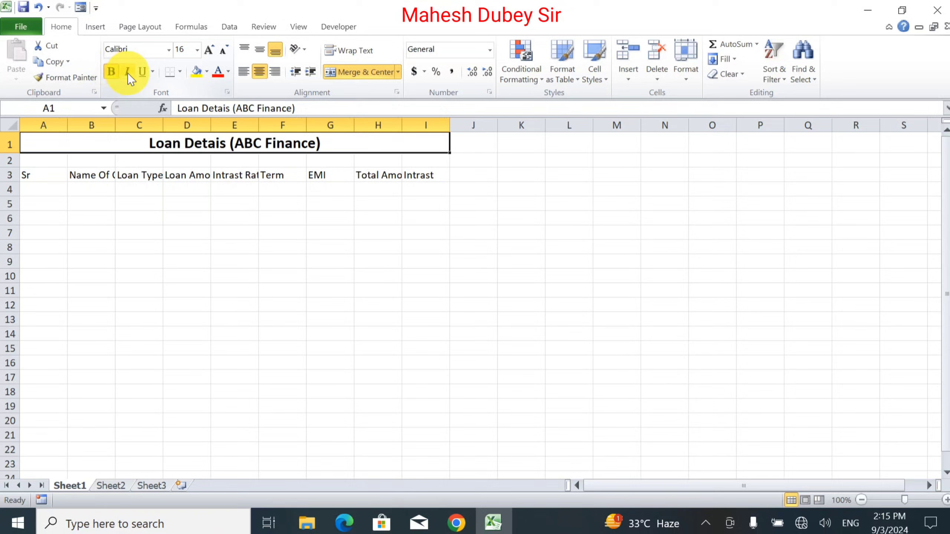
{"action": "left_click", "coordinate": [206, 72]}
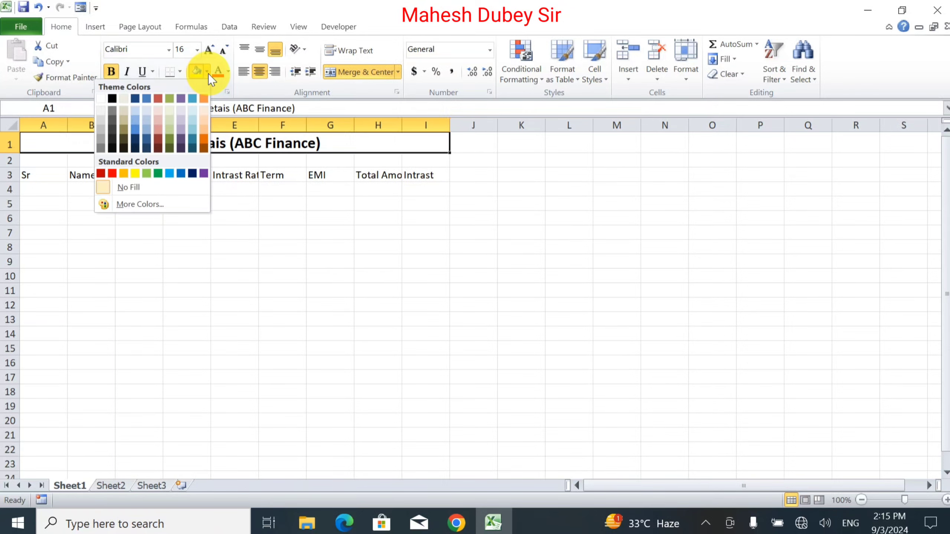
{"action": "left_click", "coordinate": [129, 173]}
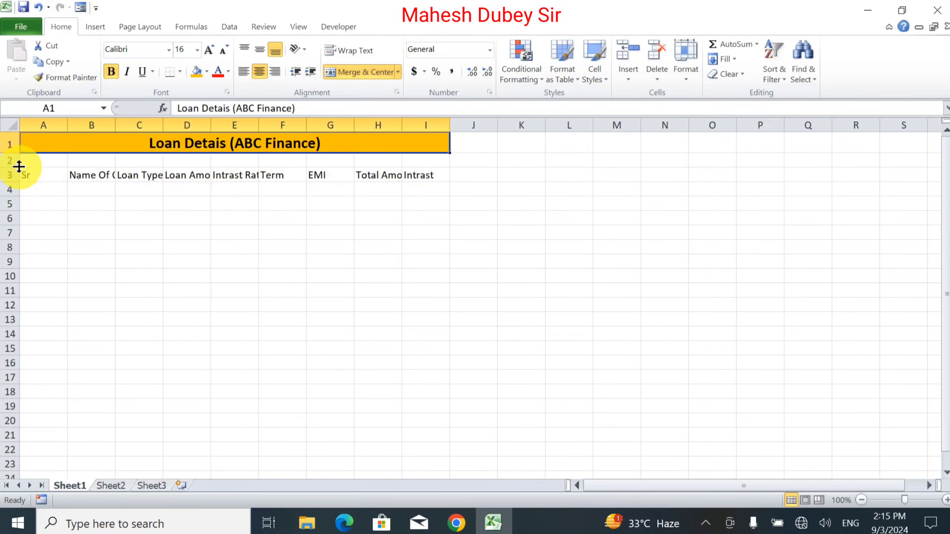
Step: Reduce the height of the empty row 2 between the title and the headers
{"action": "left_click_drag", "start_coordinate": [19, 166], "coordinate": [15, 161]}
{"action": "left_click", "coordinate": [69, 208]}
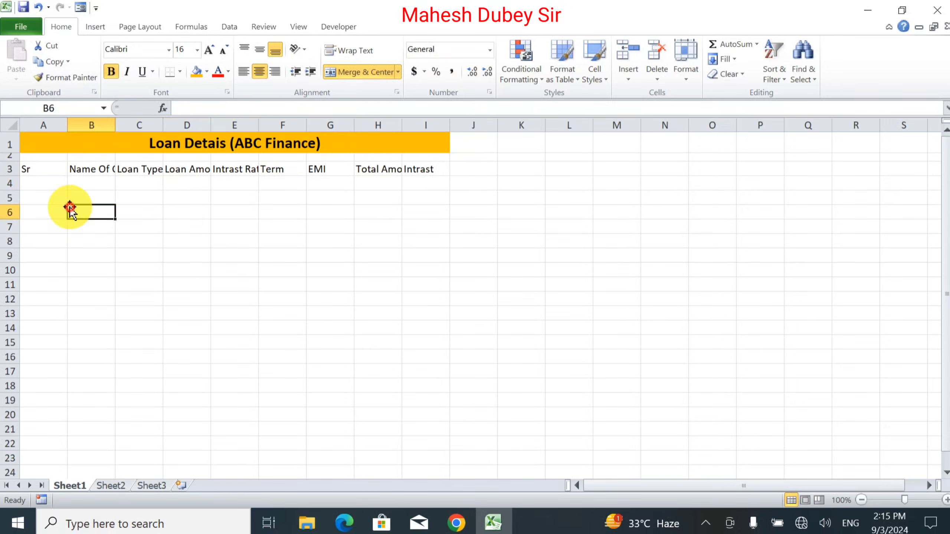
{"action": "left_click", "coordinate": [34, 170]}
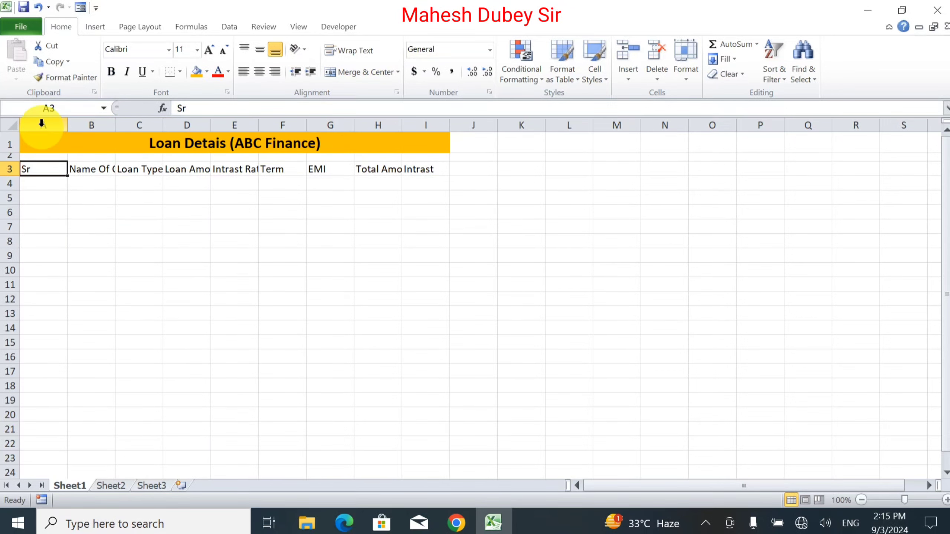
Step: Select columns A through I and autofit their widths to the header text
{"action": "mouse_move", "coordinate": [41, 124]}
{"action": "left_mouse_down"}
{"action": "mouse_move", "coordinate": [427, 124]}
{"action": "mouse_move", "coordinate": [44, 136]}
{"action": "left_mouse_up"}
{"action": "left_click", "coordinate": [427, 123]}
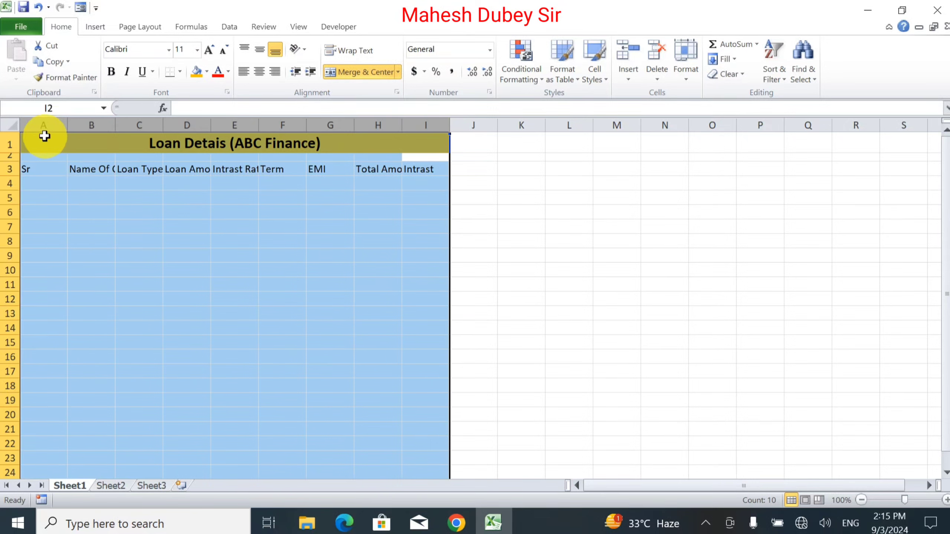
{"action": "double_click", "coordinate": [69, 123]}
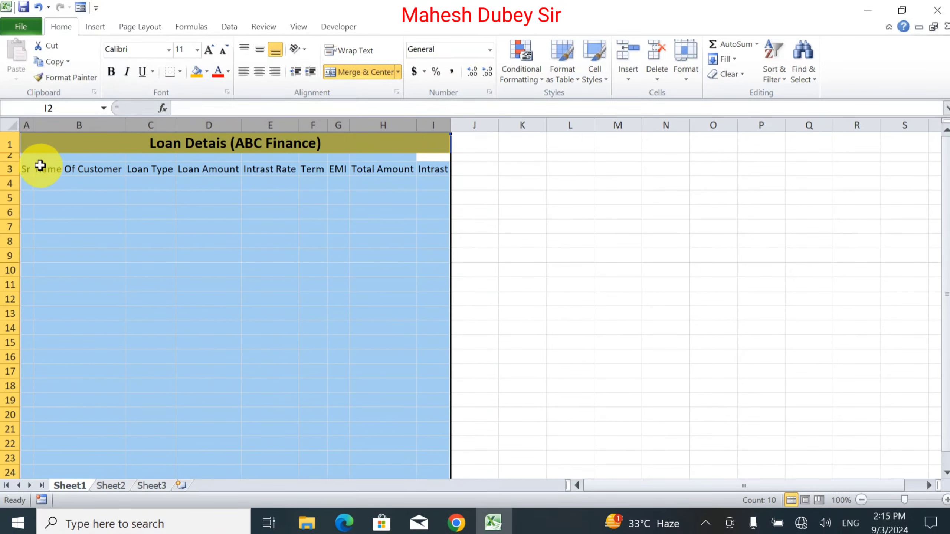
Step: Format the header row 3 at font size 12 and bold
{"action": "left_click", "coordinate": [15, 169]}
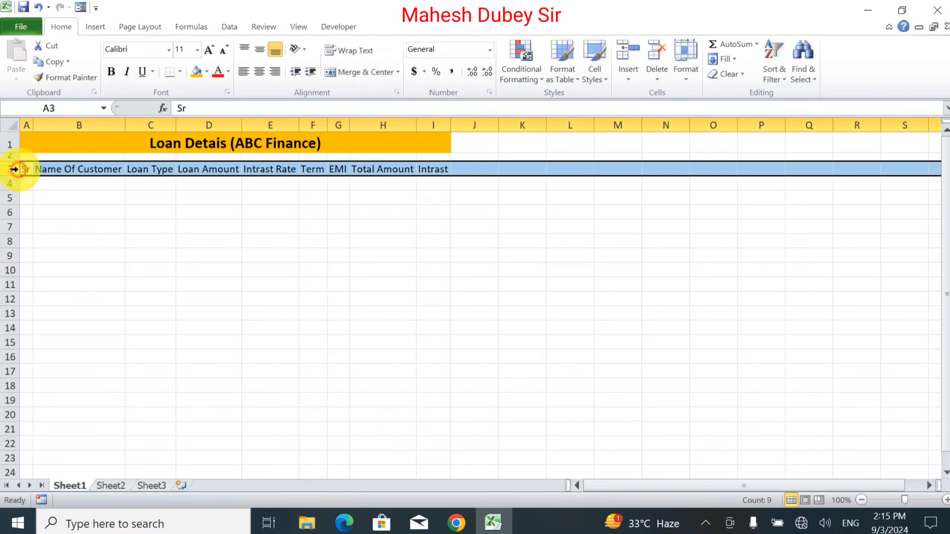
{"action": "left_click", "coordinate": [209, 57]}
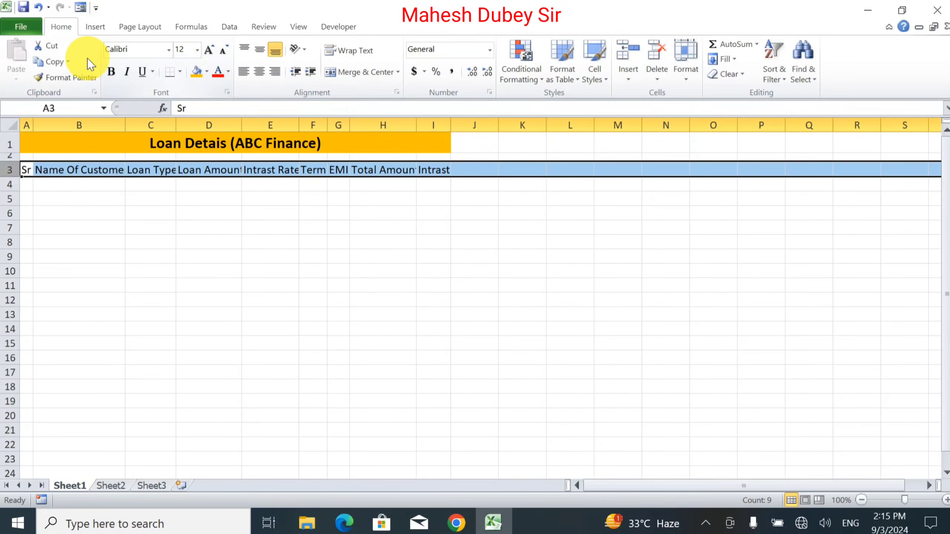
{"action": "left_click", "coordinate": [109, 72]}
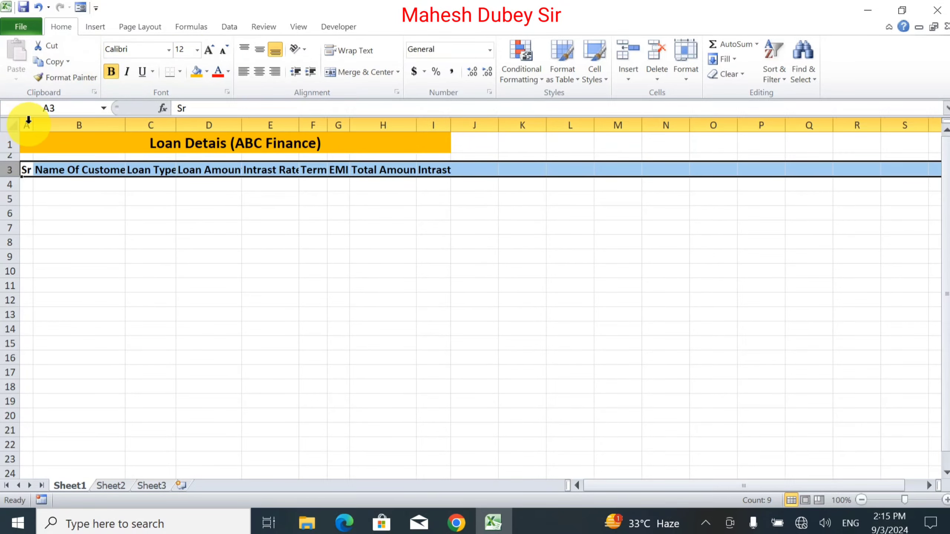
Step: Select columns A through I and autofit their widths to the bold header text
{"action": "mouse_move", "coordinate": [29, 120]}
{"action": "left_mouse_down"}
{"action": "mouse_move", "coordinate": [240, 106]}
{"action": "mouse_move", "coordinate": [424, 106]}
{"action": "mouse_move", "coordinate": [454, 120]}
{"action": "mouse_move", "coordinate": [6, 141]}
{"action": "mouse_move", "coordinate": [41, 125]}
{"action": "left_mouse_up"}
{"action": "left_click", "coordinate": [419, 174]}
{"action": "left_click", "coordinate": [443, 123]}
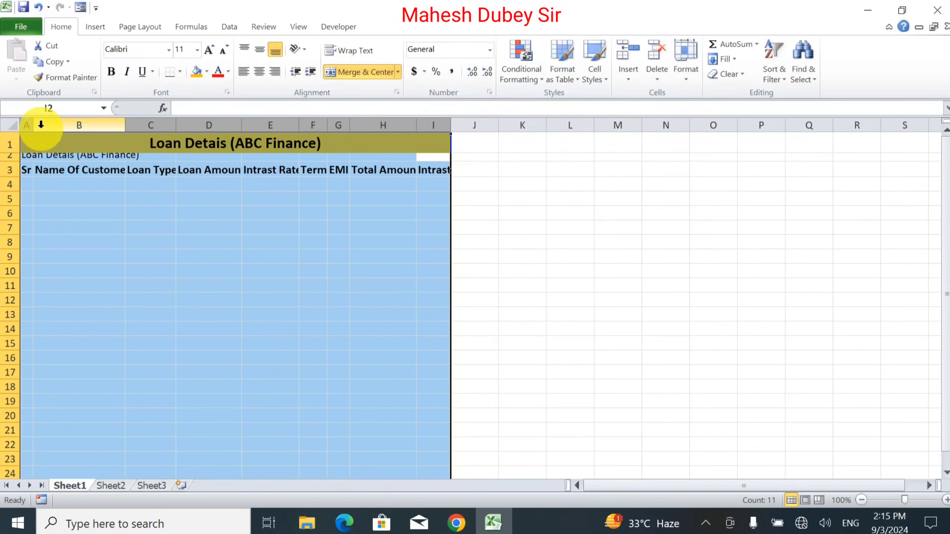
{"action": "double_click", "coordinate": [33, 125]}
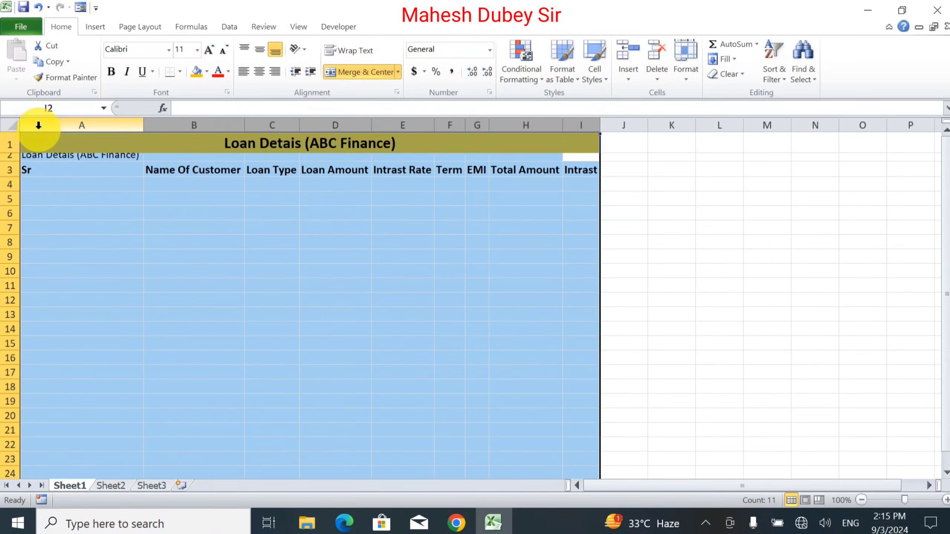
{"action": "left_click", "coordinate": [139, 199]}
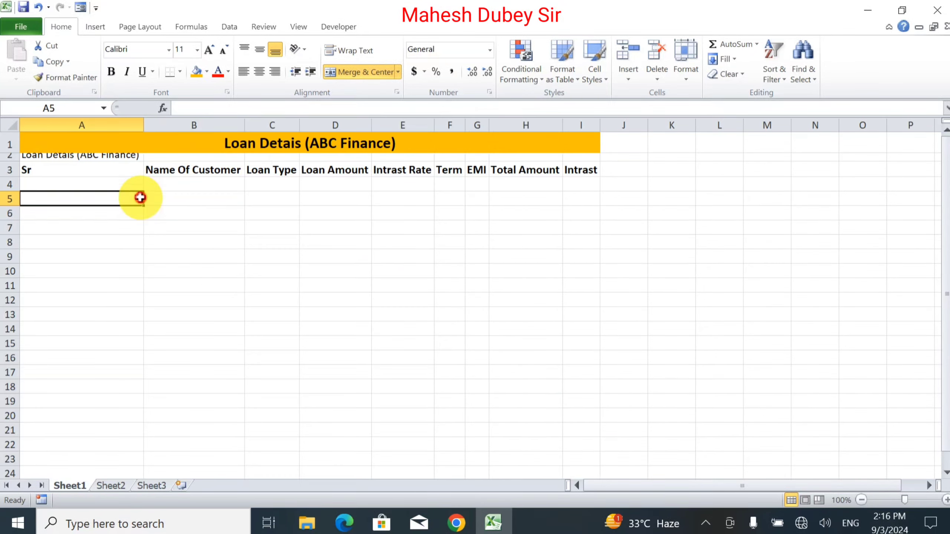
Step: Delete the stray title text in cell A2 and narrow column A to fit the Sr header
{"action": "left_click", "coordinate": [98, 157]}
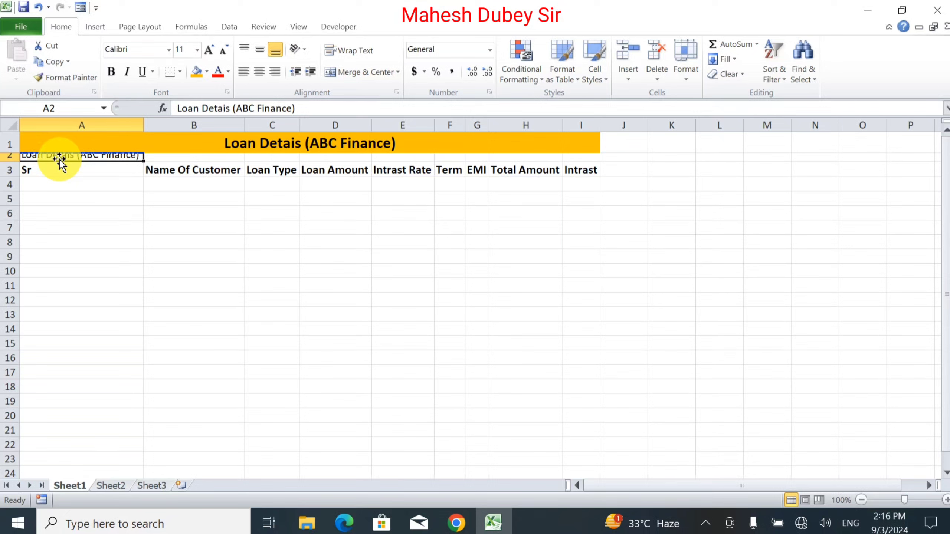
{"action": "key", "text": "Delete"}
{"action": "left_click", "coordinate": [80, 177]}
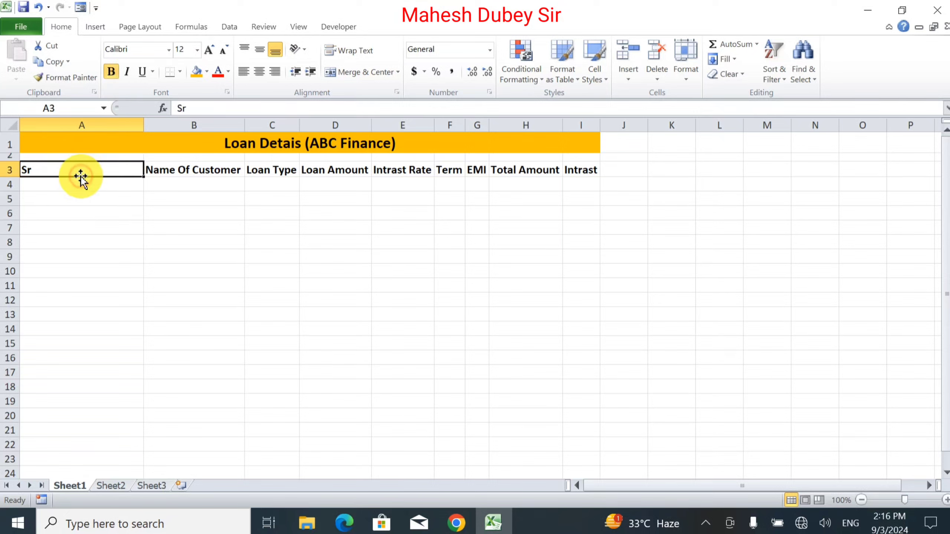
{"action": "left_click_drag", "start_coordinate": [143, 126], "coordinate": [50, 127]}
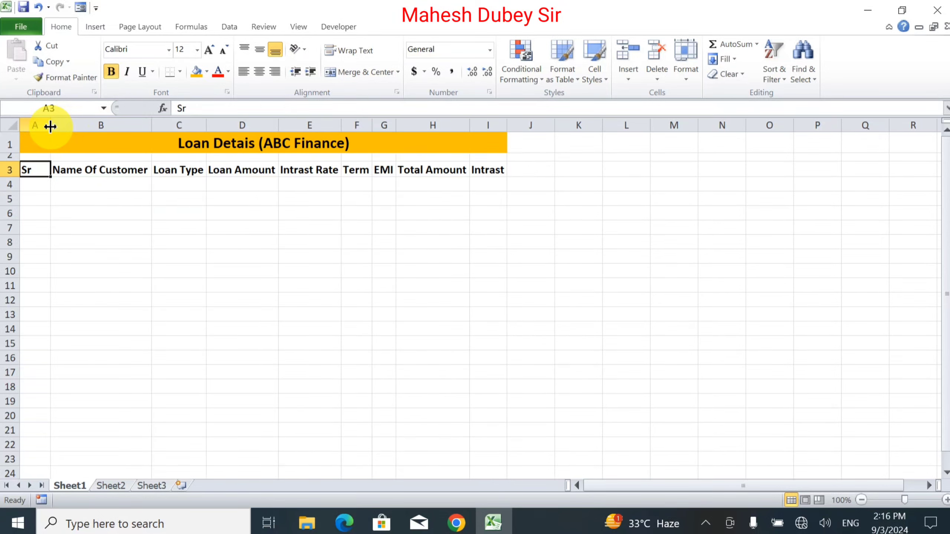
{"action": "left_click", "coordinate": [32, 184]}
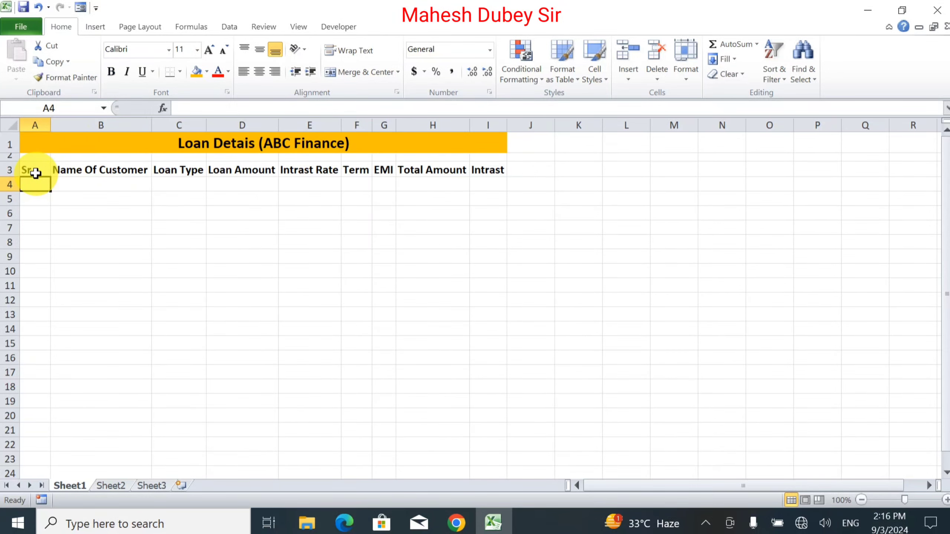
{"action": "left_click", "coordinate": [34, 144]}
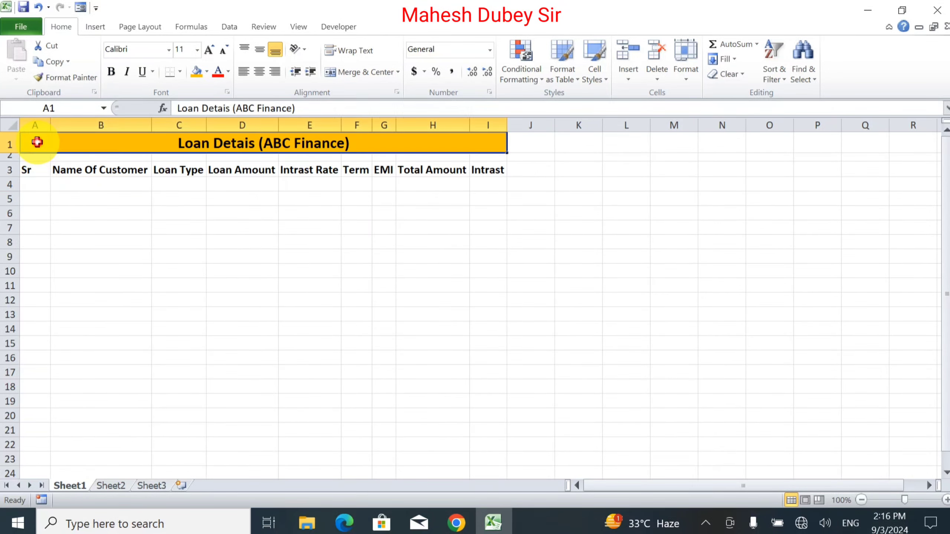
Step: Apply all borders to the table range A3 to I27
{"action": "left_click_drag", "start_coordinate": [32, 170], "coordinate": [487, 414]}
{"action": "left_click", "coordinate": [180, 72]}
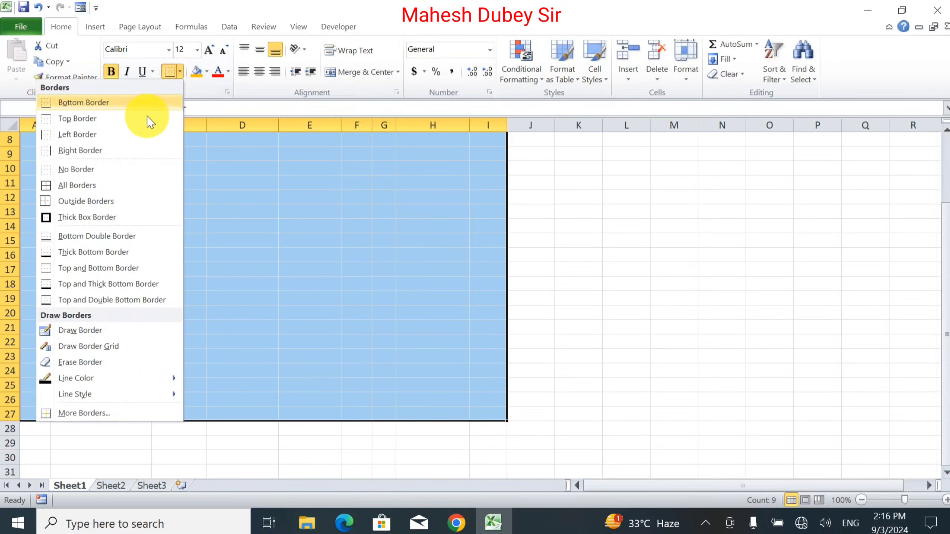
{"action": "left_click", "coordinate": [117, 186]}
{"action": "left_click", "coordinate": [217, 268]}
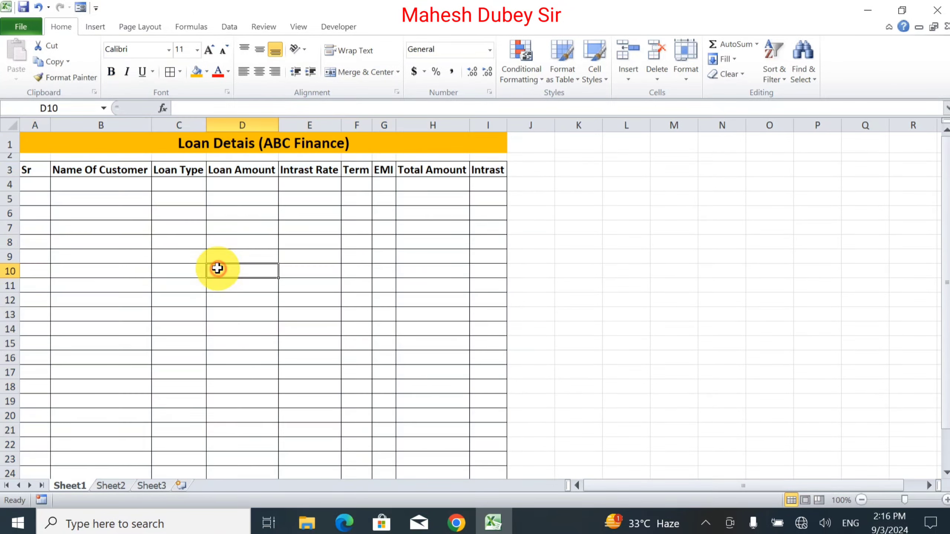
Step: Enter 1 as the first serial number in A4 and center-align the column headers horizontally and vertically
{"action": "left_click", "coordinate": [37, 178]}
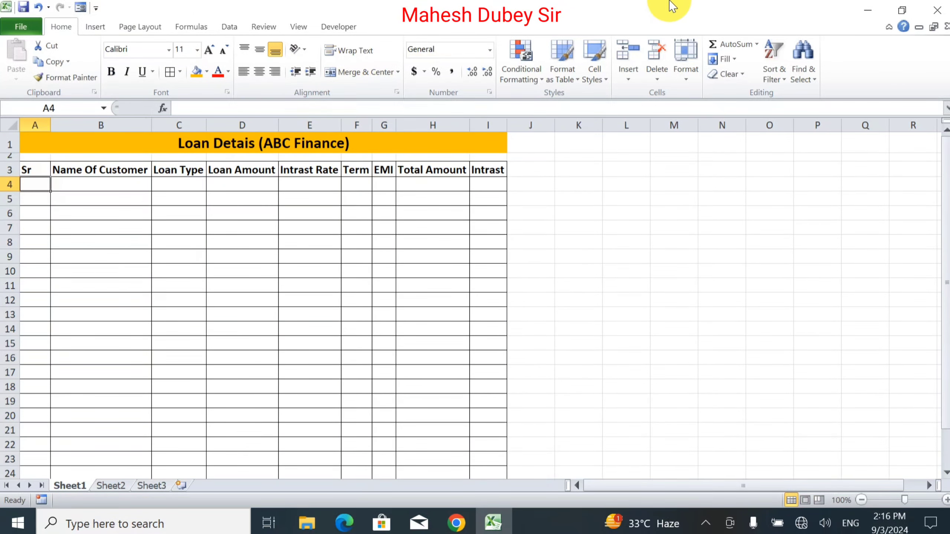
{"action": "type", "text": "1"}
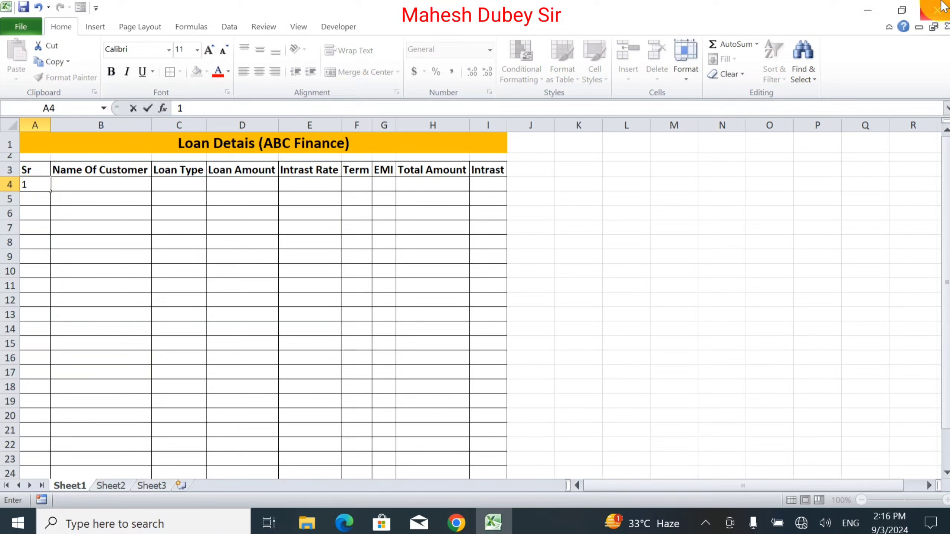
{"action": "left_click_drag", "start_coordinate": [166, 171], "coordinate": [473, 170]}
{"action": "left_click", "coordinate": [473, 170]}
{"action": "left_click", "coordinate": [259, 71]}
{"action": "left_click", "coordinate": [258, 50]}
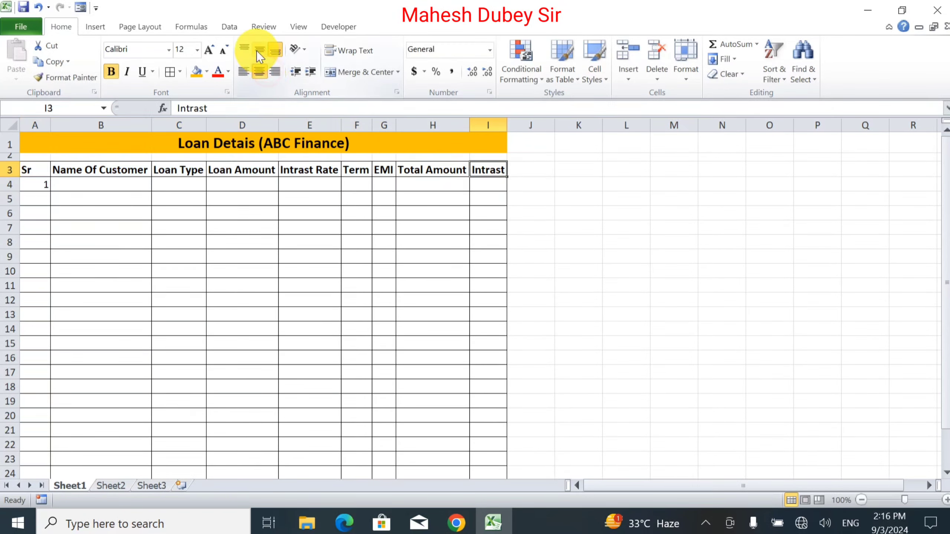
Step: Fill A4 down to A27 as a numbered series and center-align the serial numbers
{"action": "left_click", "coordinate": [45, 185]}
{"action": "left_click_drag", "start_coordinate": [50, 191], "coordinate": [59, 462]}
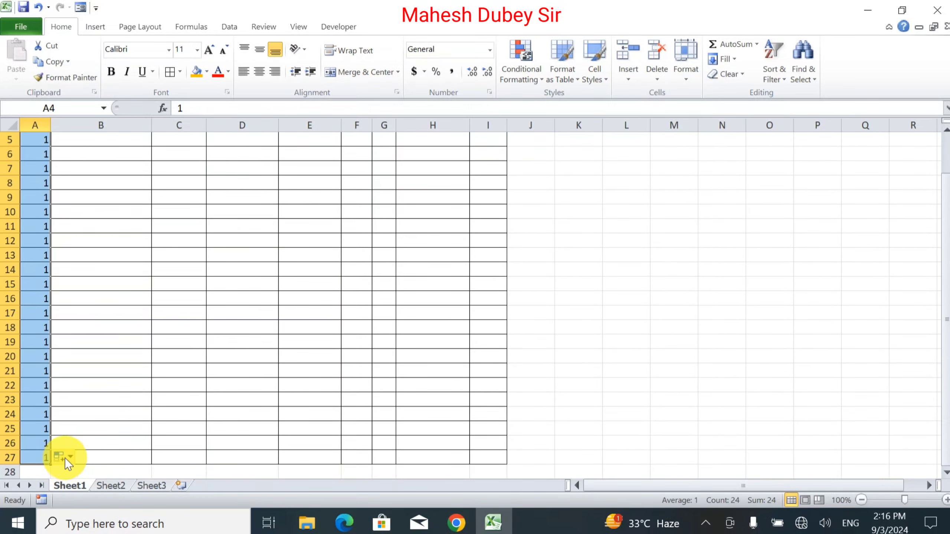
{"action": "left_click", "coordinate": [64, 458]}
{"action": "left_click", "coordinate": [52, 405]}
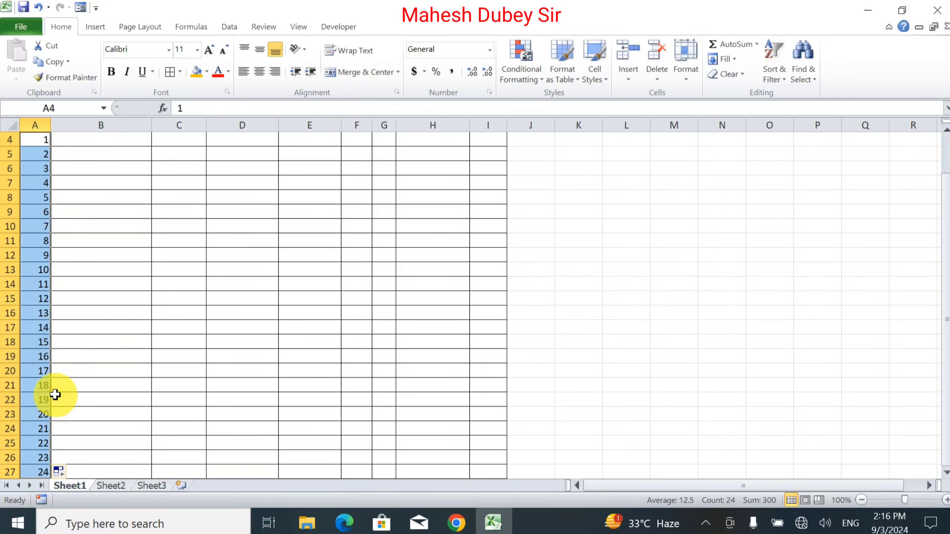
{"action": "scroll", "coordinate": [56, 209], "scroll_direction": "up", "scroll_amount": 1}
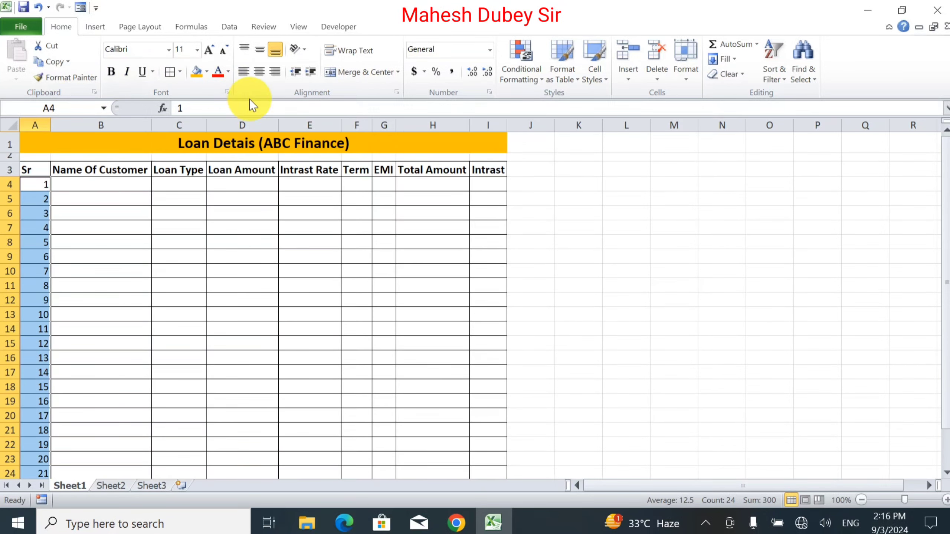
{"action": "left_click", "coordinate": [264, 70]}
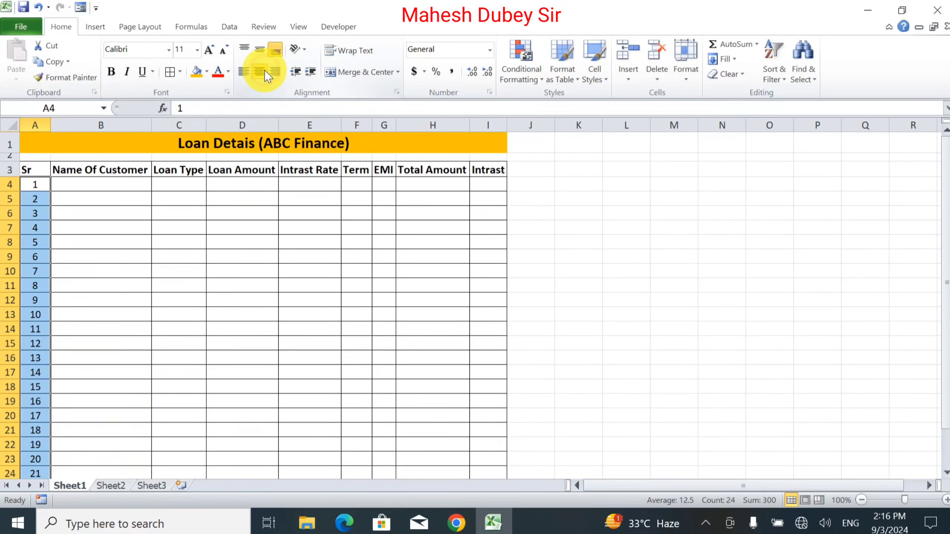
Step: Enter seven customer first names down the Name Of Customer column in B4 to B10
{"action": "left_click", "coordinate": [116, 183]}
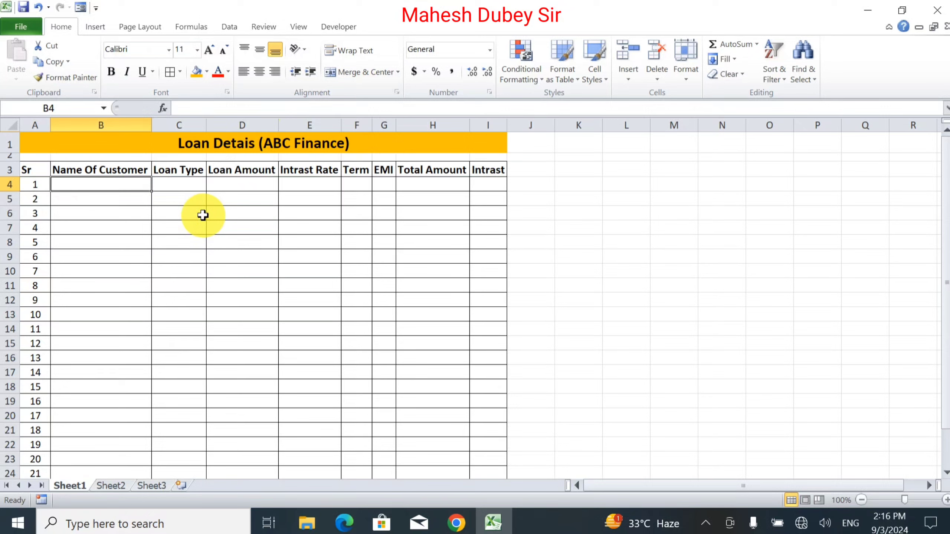
{"action": "type", "text": "Sachin"}
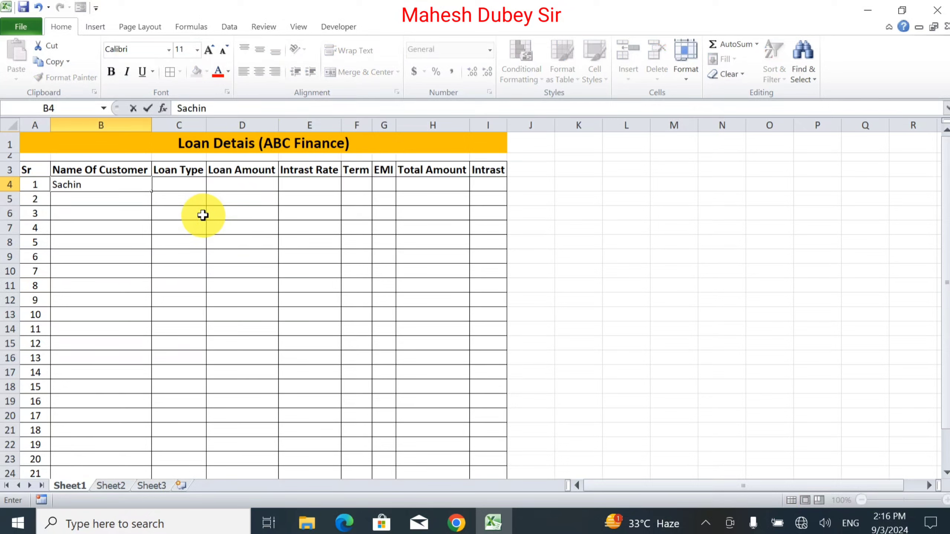
{"action": "key", "text": "Return"}
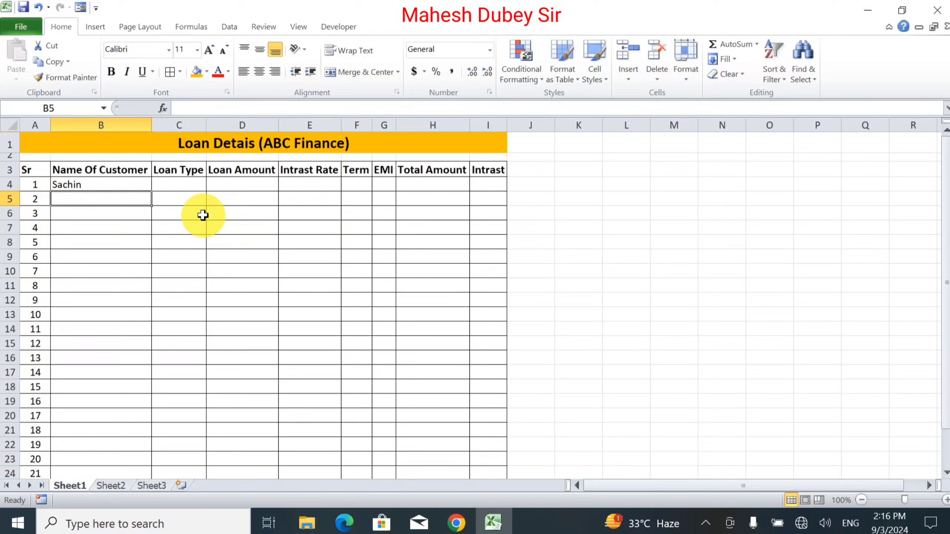
{"action": "type", "text": "Mukesh"}
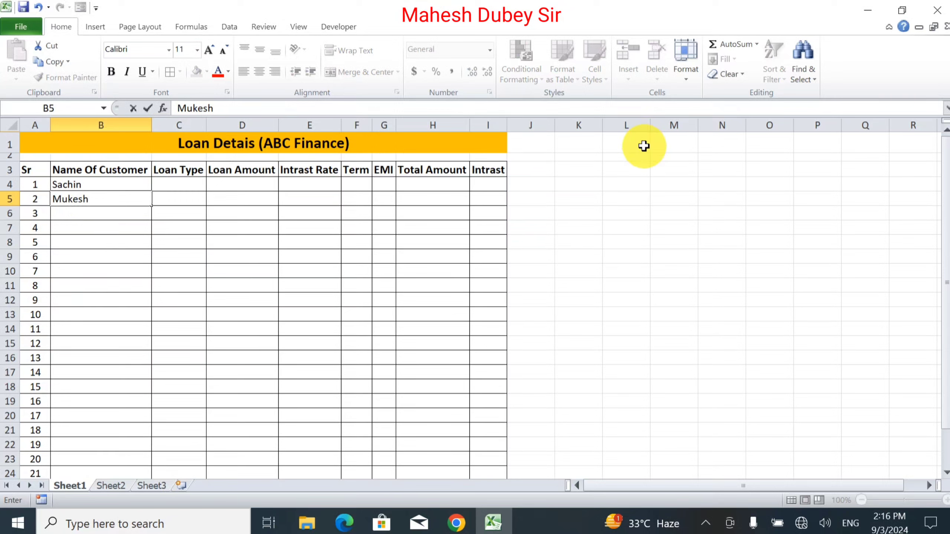
{"action": "key", "text": "Return"}
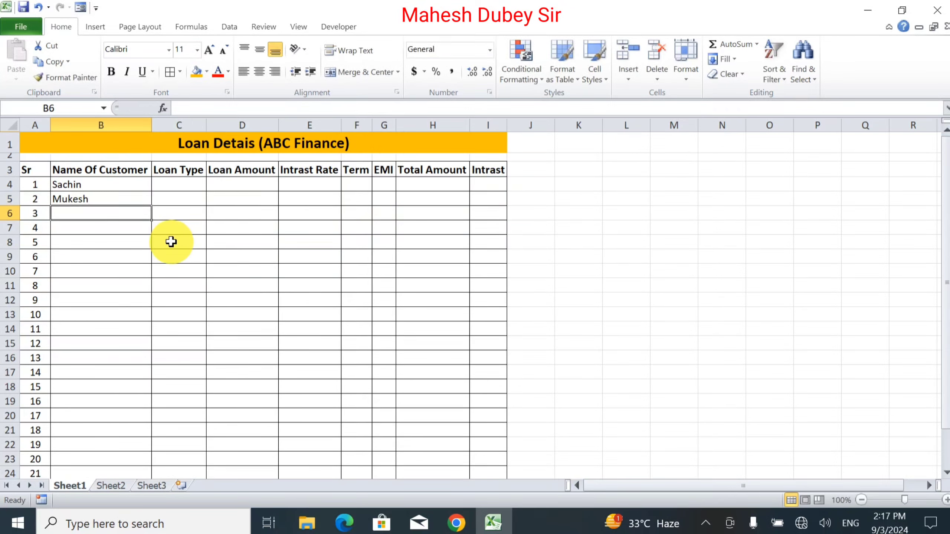
{"action": "type", "text": "Ramesh"}
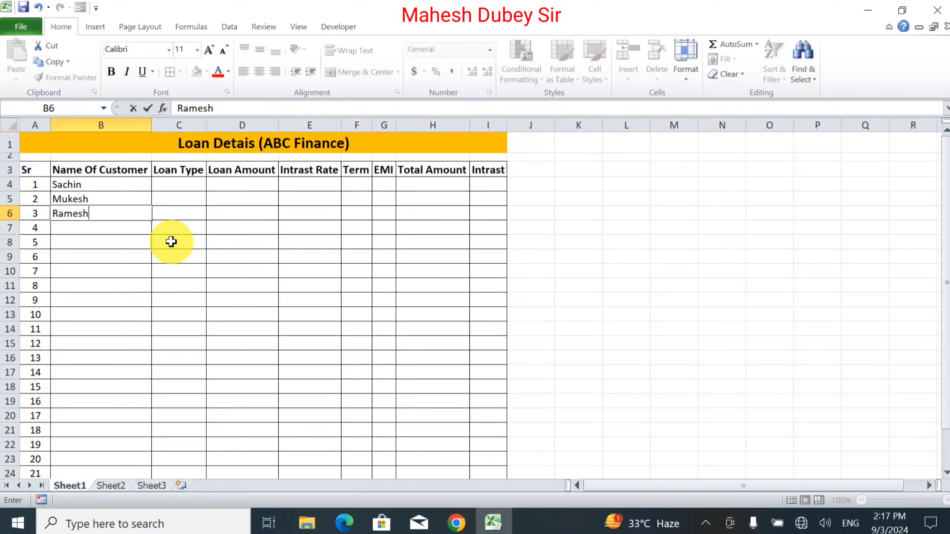
{"action": "key", "text": "Return"}
{"action": "type", "text": "Suresh"}
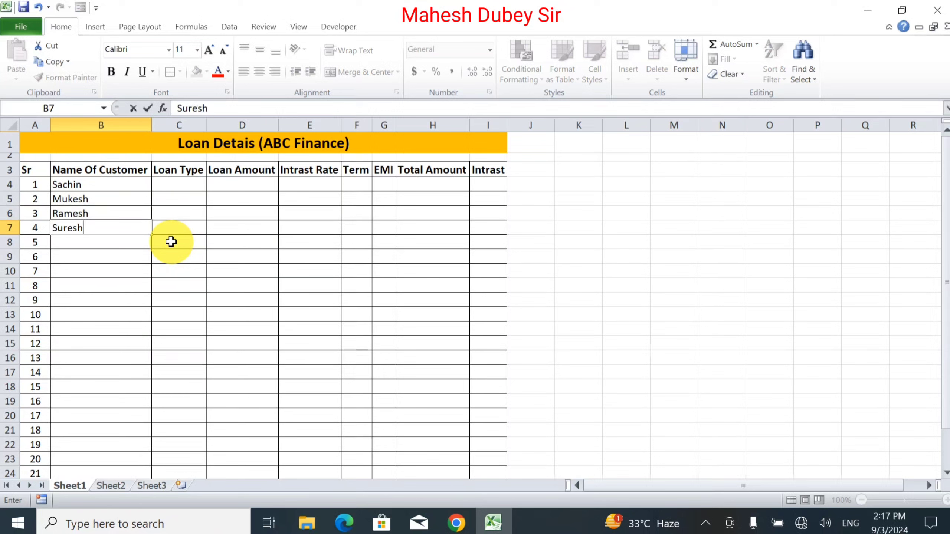
{"action": "key", "text": "Return"}
{"action": "type", "text": "Alok"}
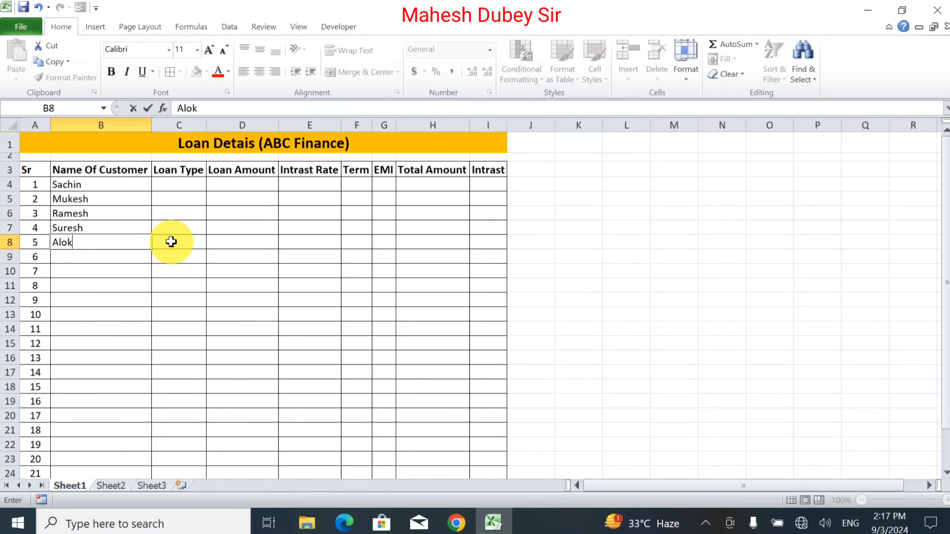
{"action": "key", "text": "Return"}
{"action": "type", "text": "Kamlesh"}
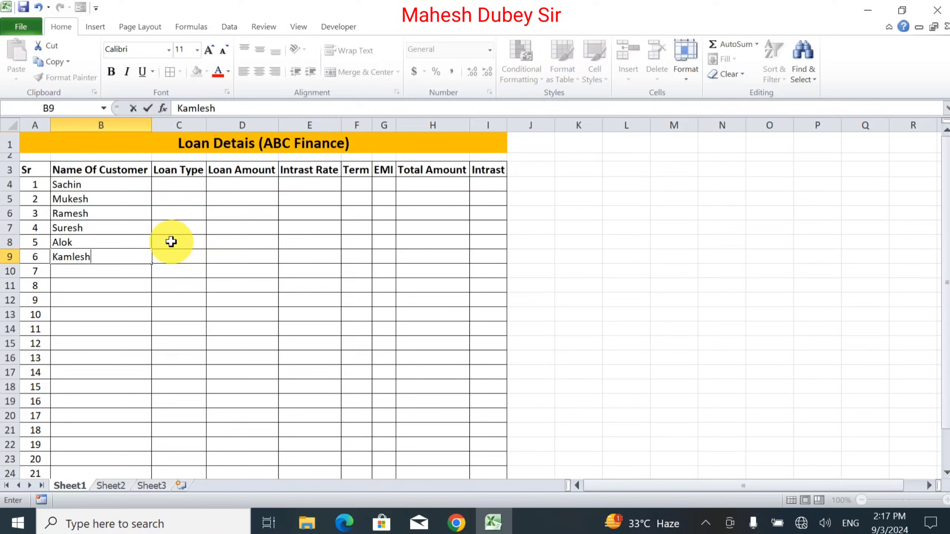
{"action": "key", "text": "Return"}
{"action": "type", "text": "Ji"}
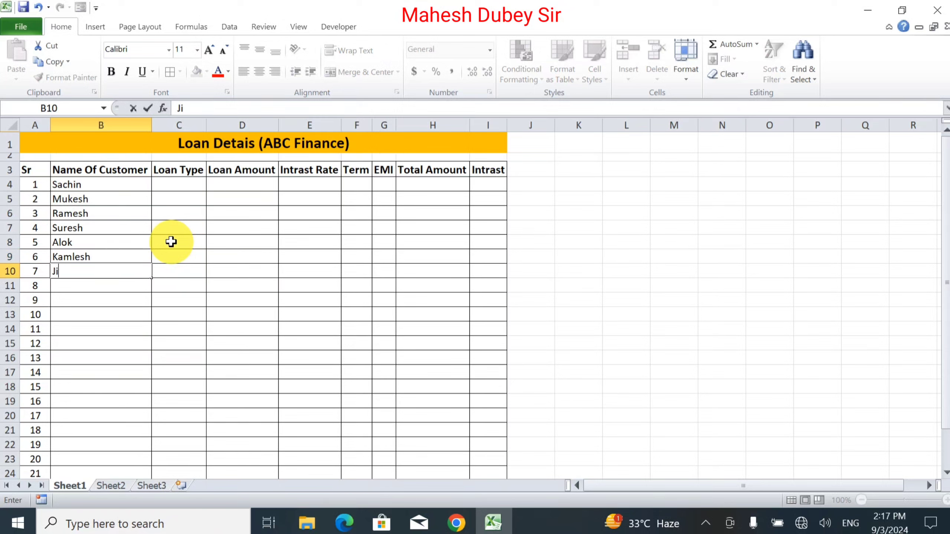
{"action": "type", "text": "tendra"}
{"action": "key", "text": "Return"}
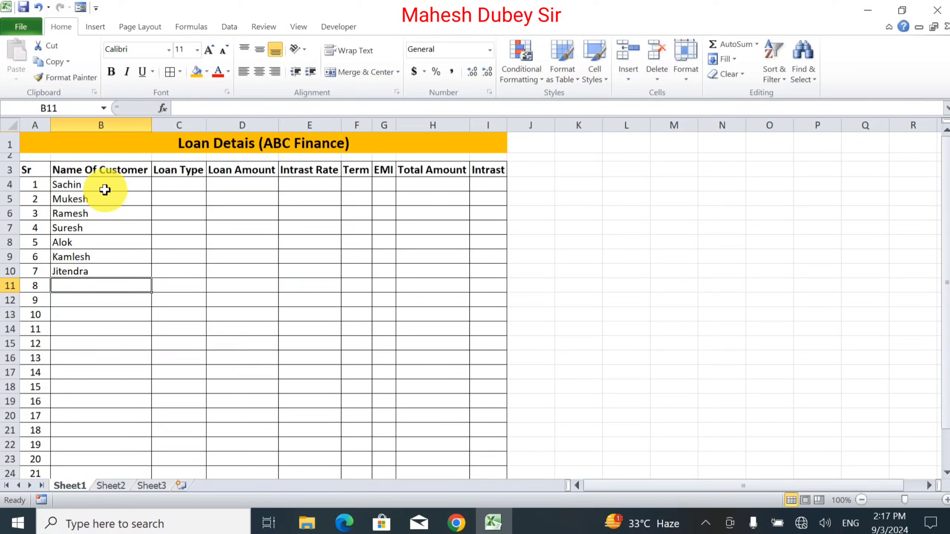
Step: Enter the loan types Bike, Car, Truck, Car, Bike, Truck and Car down the Loan Type column in C4 to C10
{"action": "left_click", "coordinate": [159, 184]}
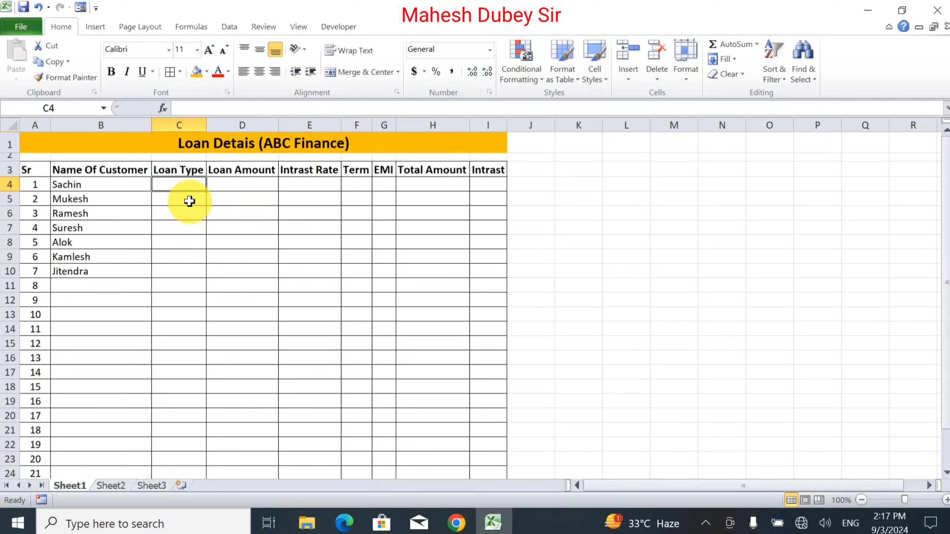
{"action": "type", "text": "Bike"}
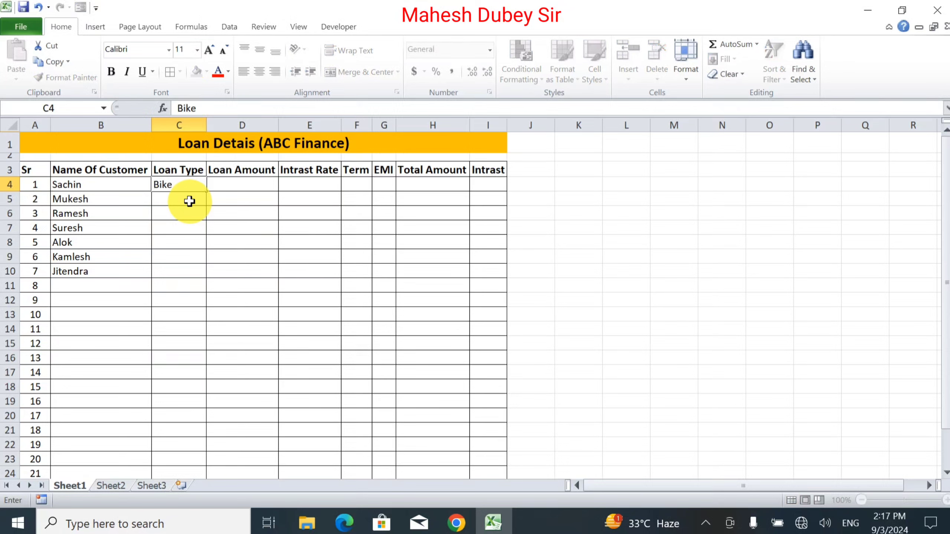
{"action": "key", "text": "Return"}
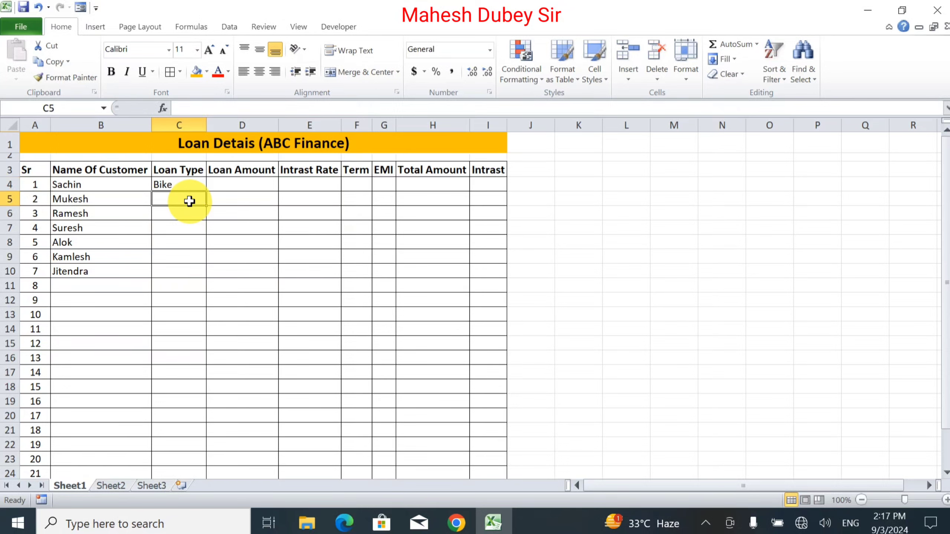
{"action": "type", "text": "Car"}
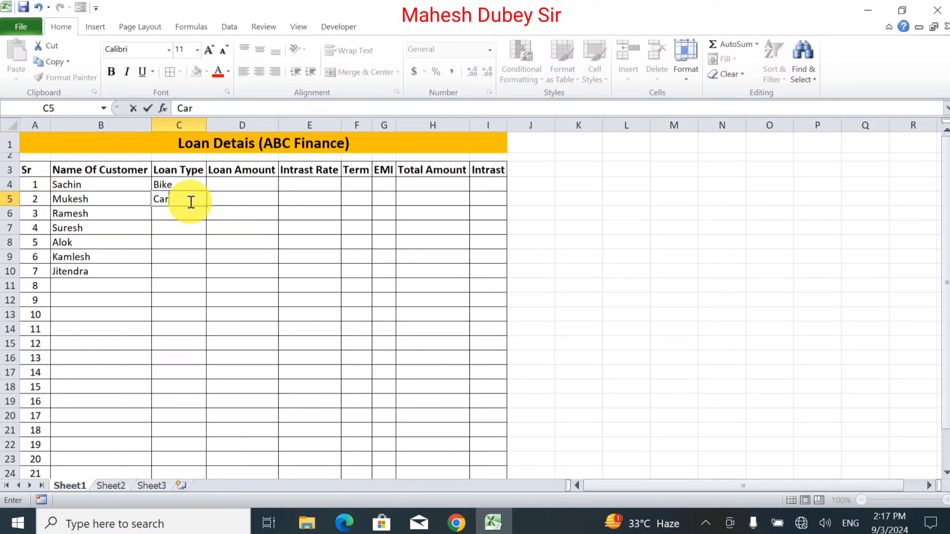
{"action": "key", "text": "Return"}
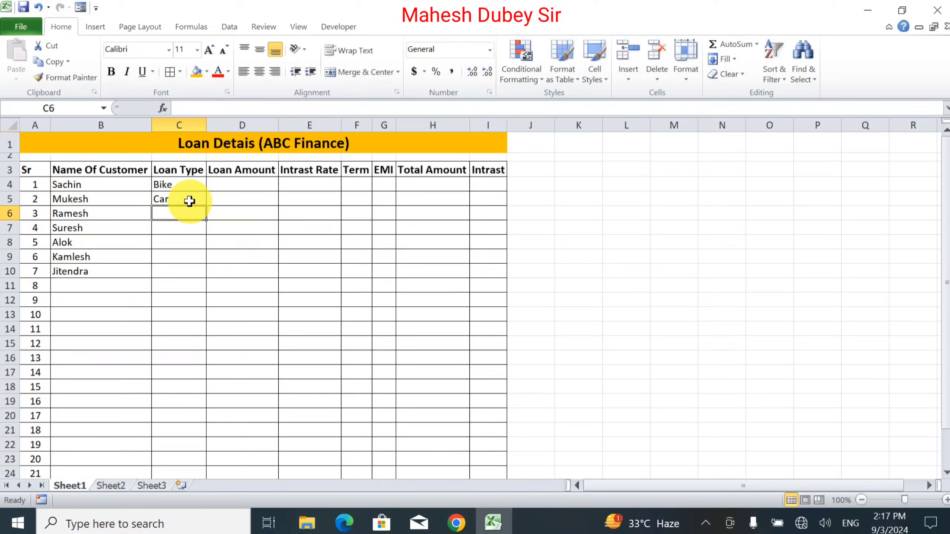
{"action": "type", "text": "Truck"}
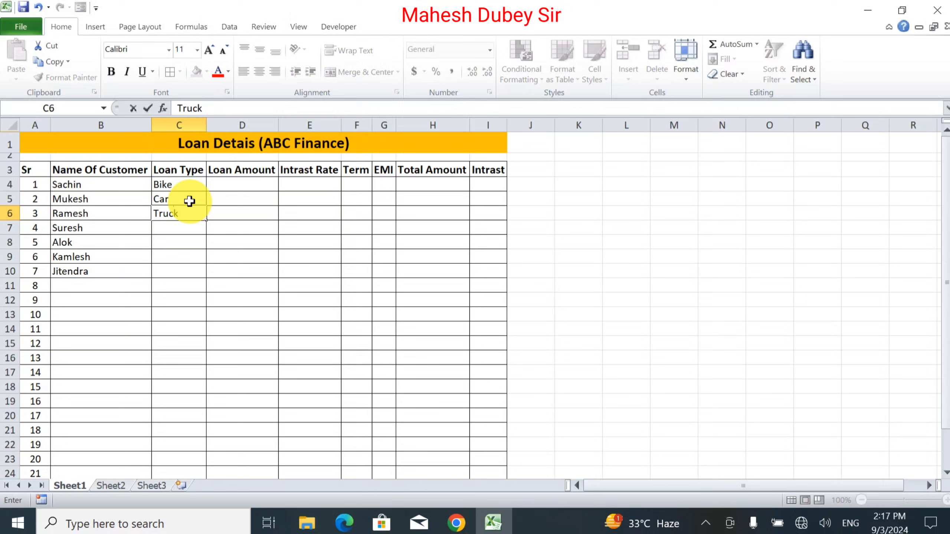
{"action": "key", "text": "Return"}
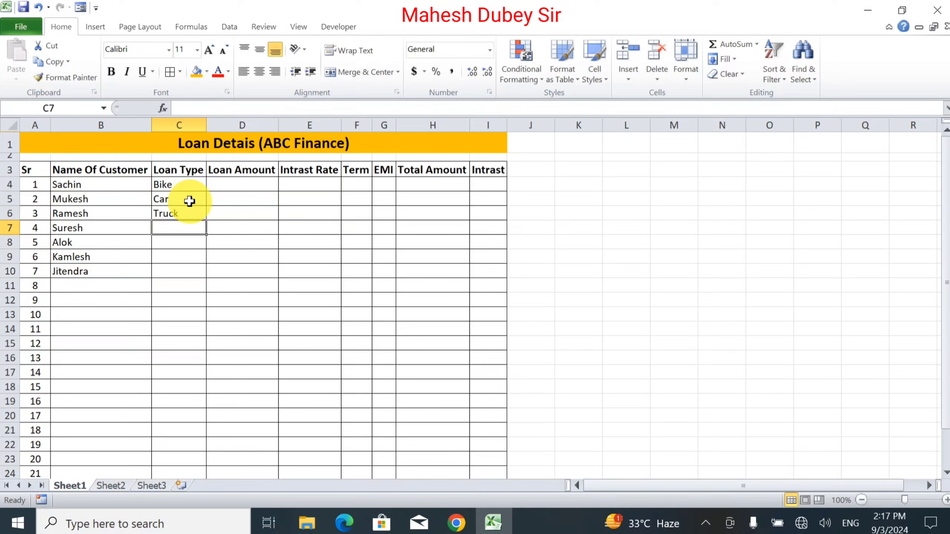
{"action": "type", "text": "Car"}
{"action": "key", "text": "Return"}
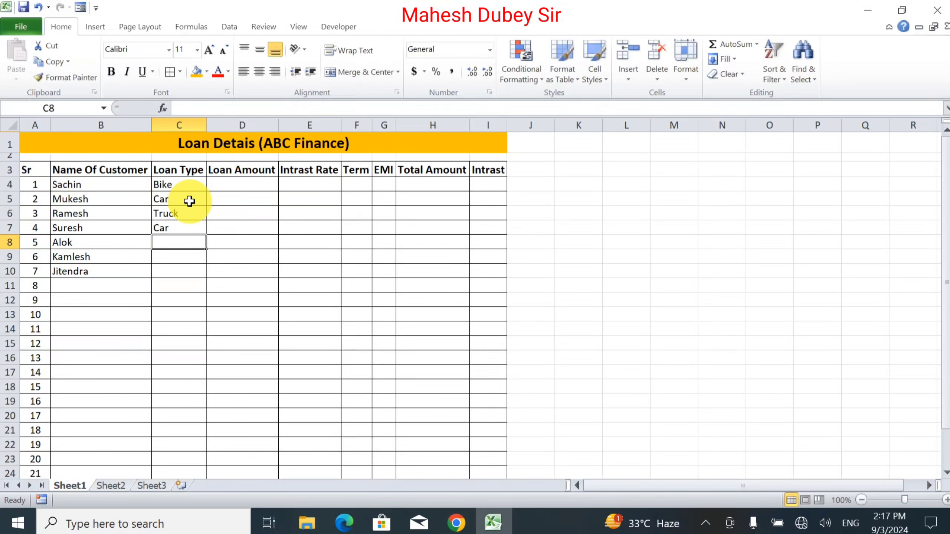
{"action": "type", "text": "Bike"}
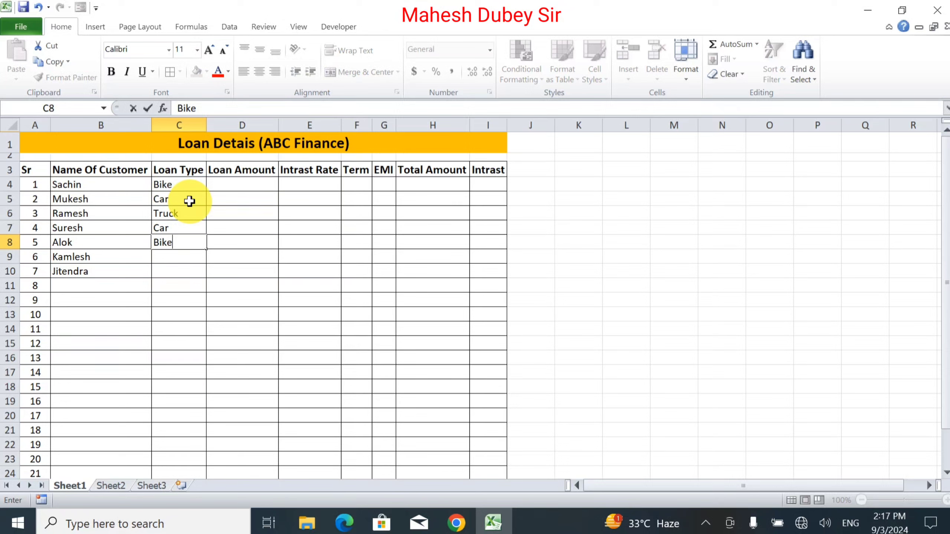
{"action": "key", "text": "Return"}
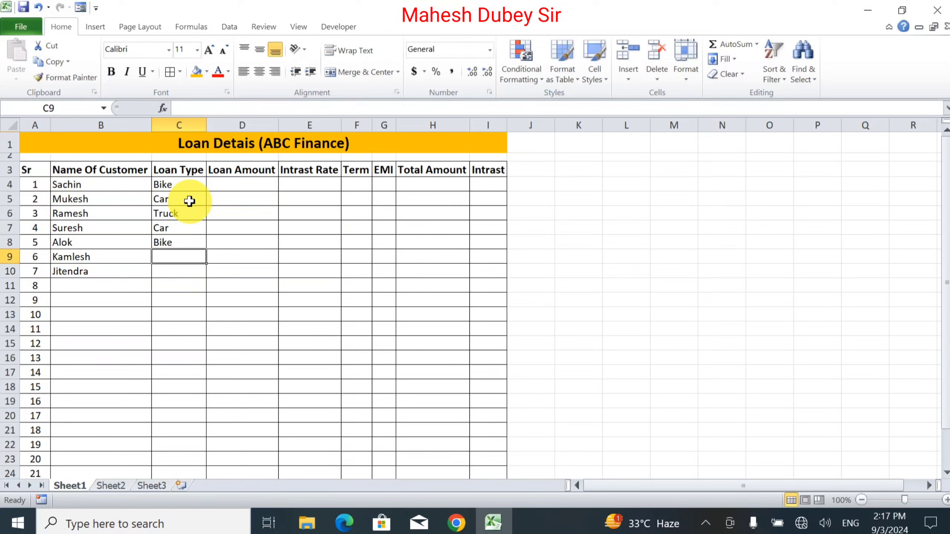
{"action": "type", "text": "T"}
{"action": "key", "text": "Return"}
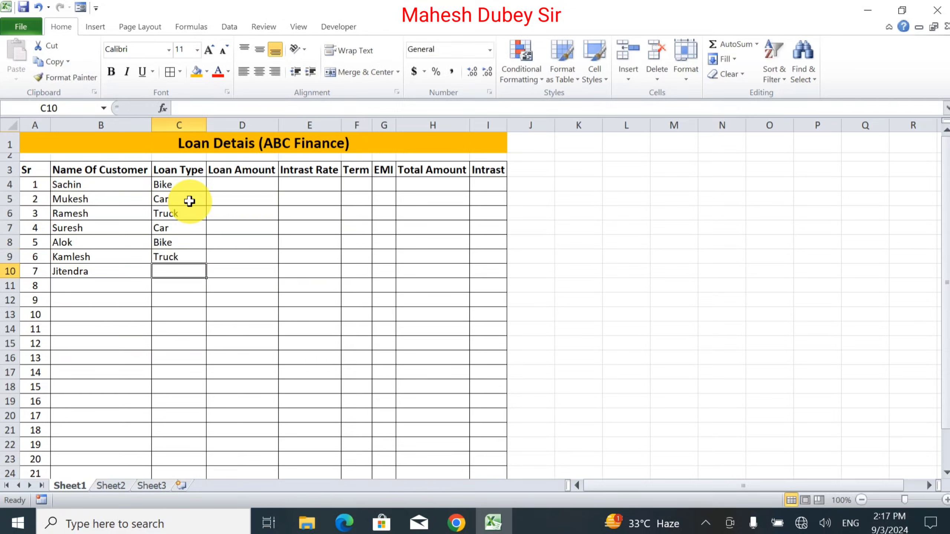
{"action": "type", "text": "C"}
{"action": "key", "text": "Tab"}
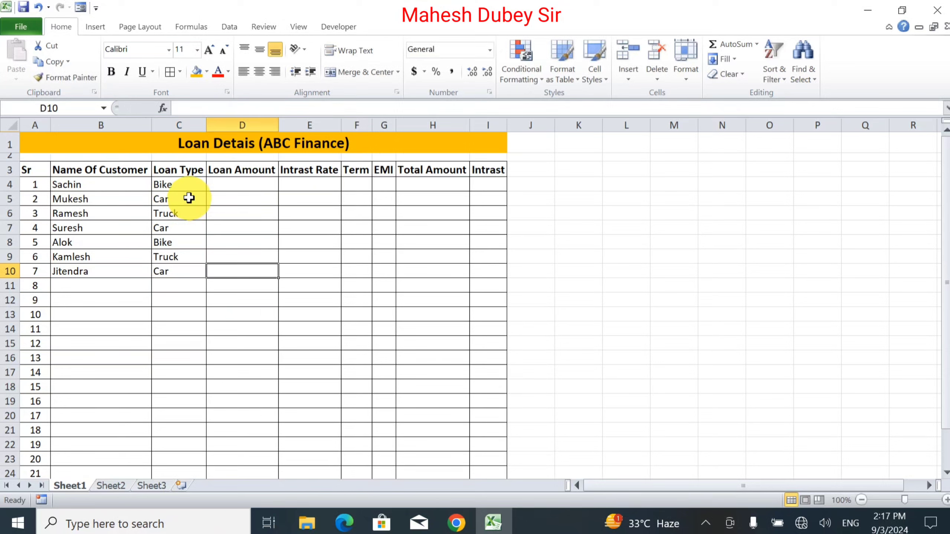
Step: Enter loan amounts 500000, 400000, 1500000 and 500000 in D4 to D7 of the Loan Amount column
{"action": "left_click", "coordinate": [239, 185]}
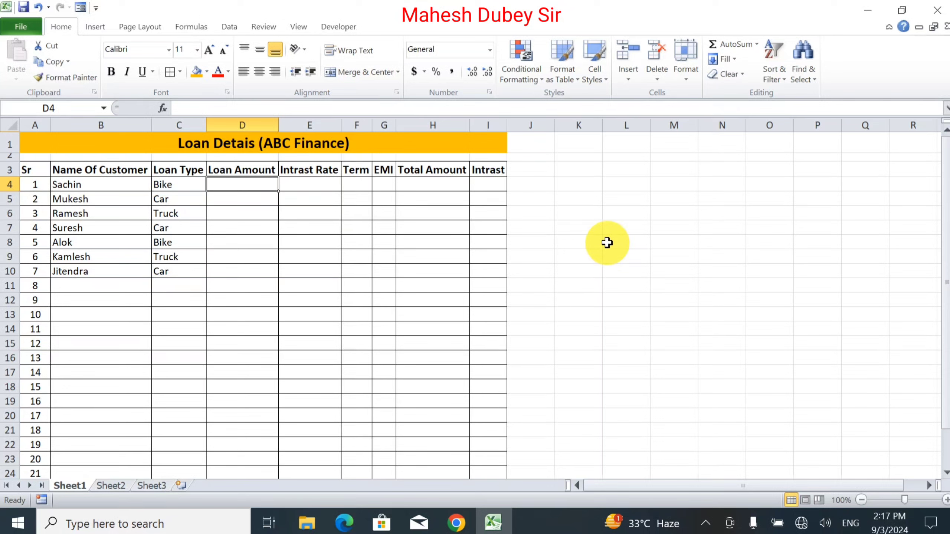
{"action": "type", "text": "500000"}
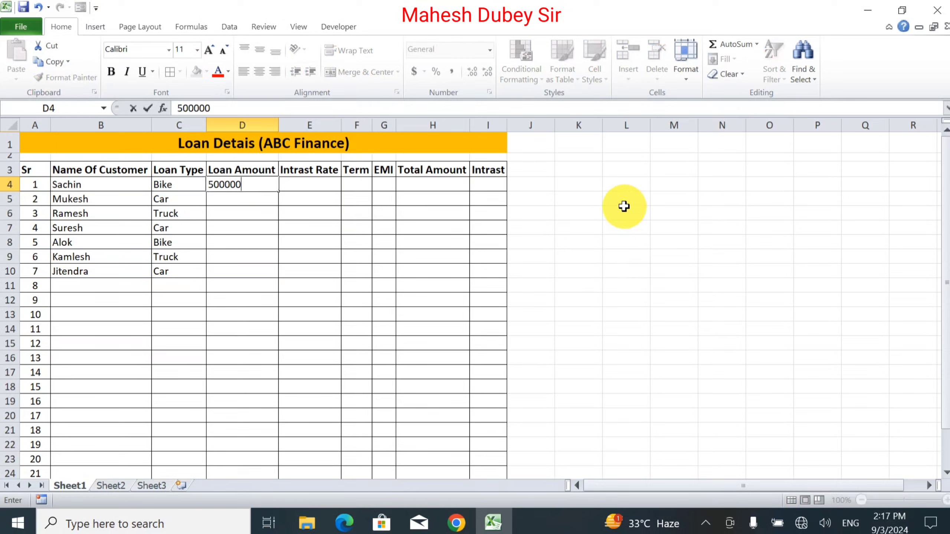
{"action": "key", "text": "Return"}
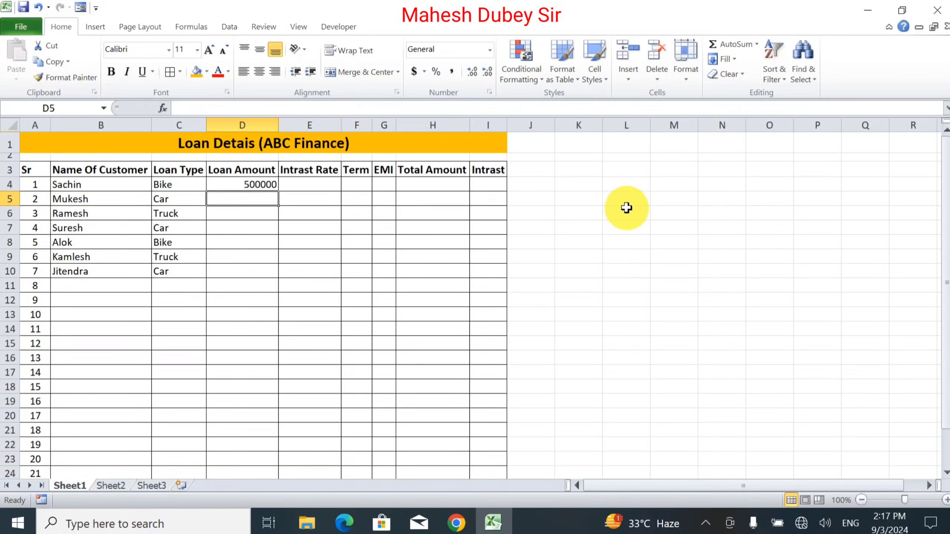
{"action": "type", "text": "400000"}
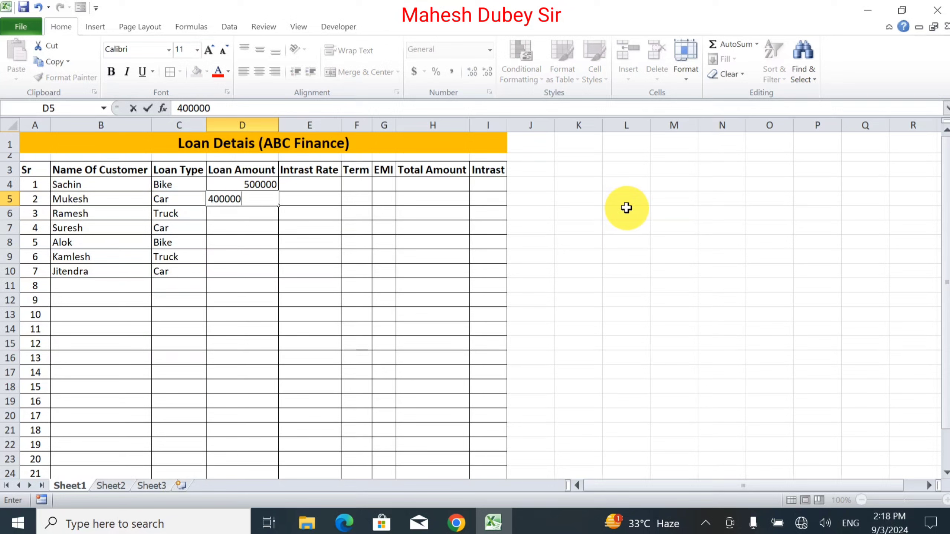
{"action": "key", "text": "Return"}
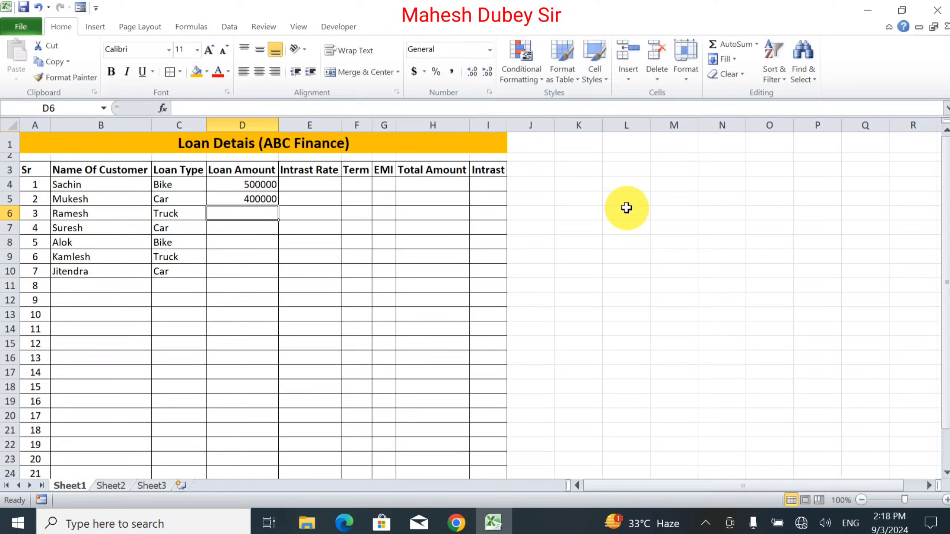
{"action": "type", "text": "150"}
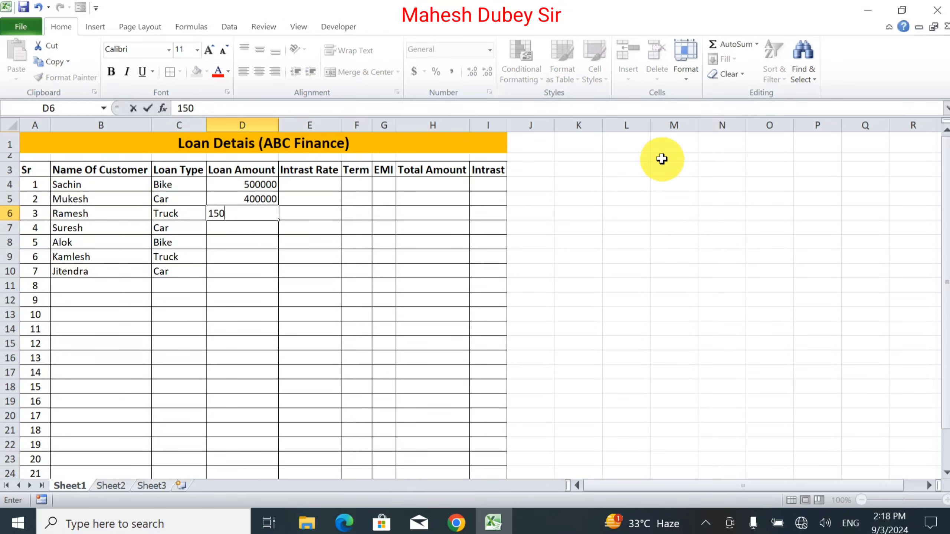
{"action": "type", "text": "0000"}
{"action": "key", "text": "Return"}
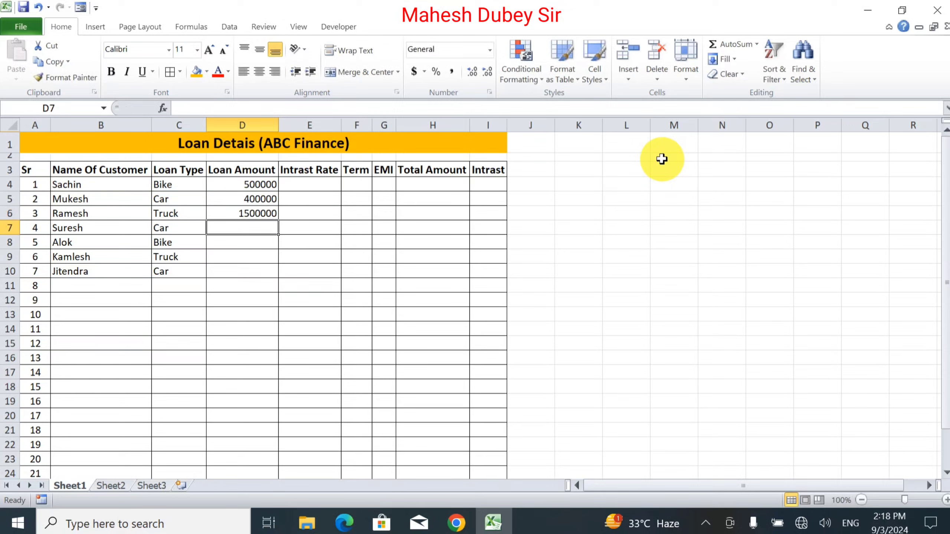
{"action": "type", "text": "50000"}
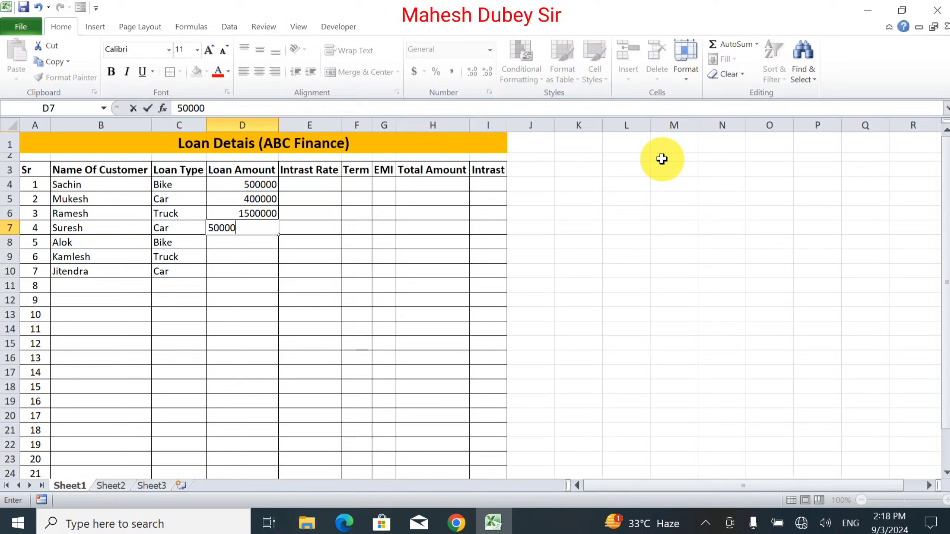
{"action": "key", "text": "Return"}
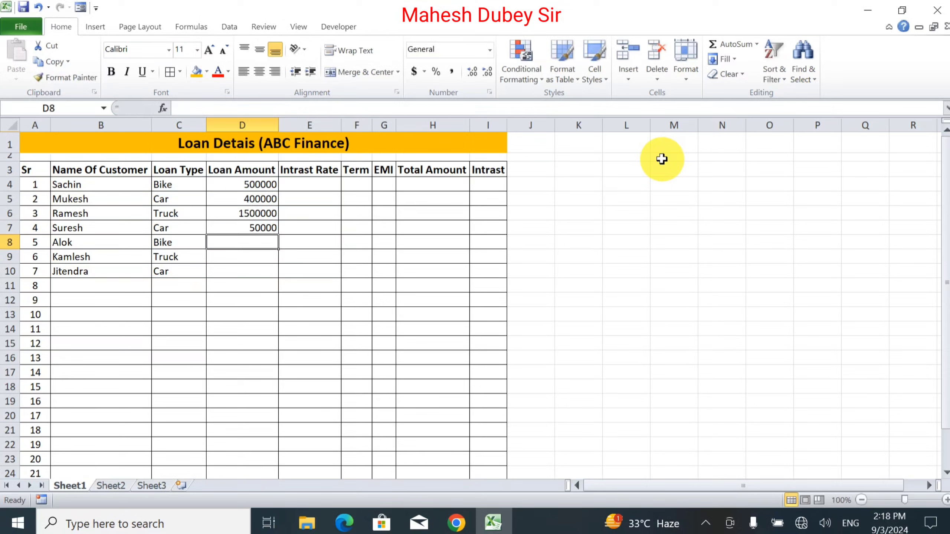
{"action": "key", "text": "Up"}
{"action": "type", "text": "5"}
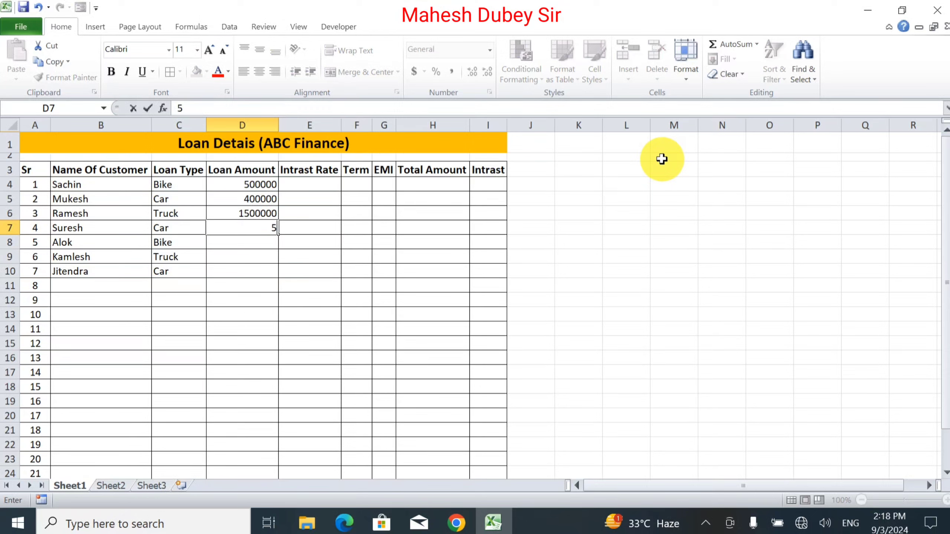
{"action": "type", "text": "00000"}
{"action": "key", "text": "Return"}
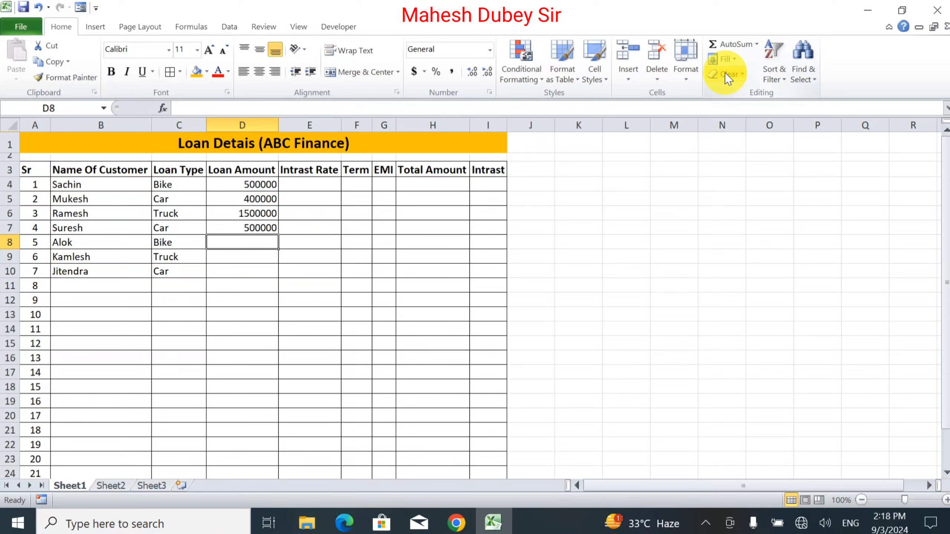
Step: Enter loan amounts 300000, 2000000 and 700000 in D8 to D10 of the Loan Amount column
{"action": "type", "text": "30000"}
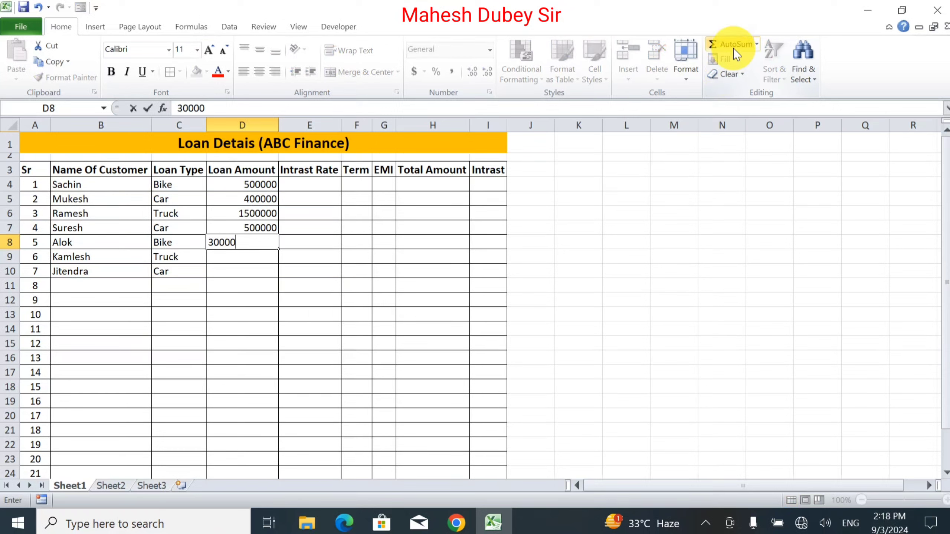
{"action": "type", "text": "0"}
{"action": "key", "text": "Return"}
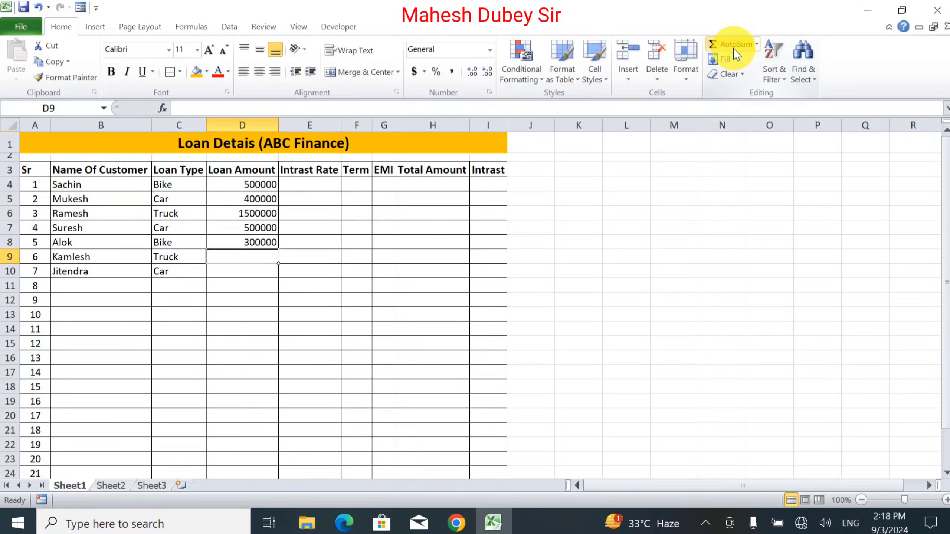
{"action": "type", "text": "200000"}
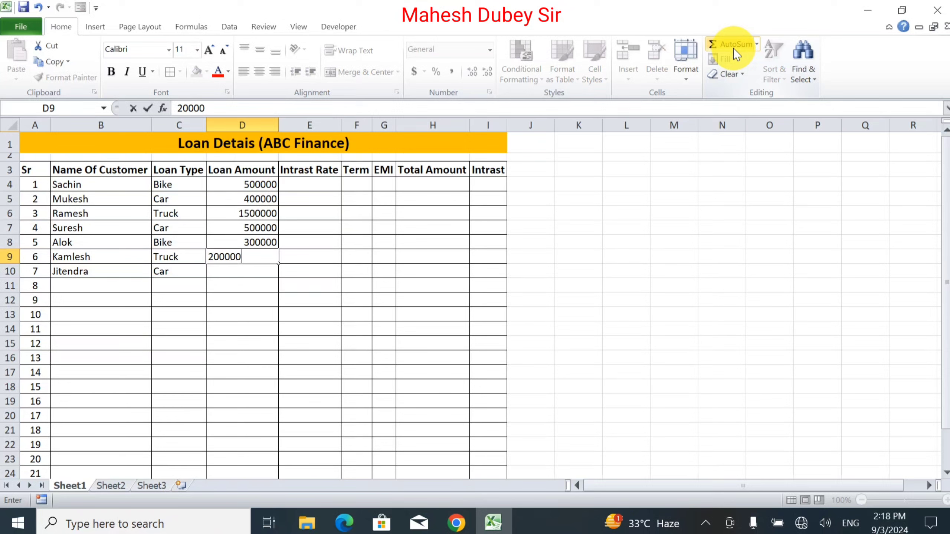
{"action": "key", "text": "Return"}
{"action": "key", "text": "Up"}
{"action": "type", "text": "2"}
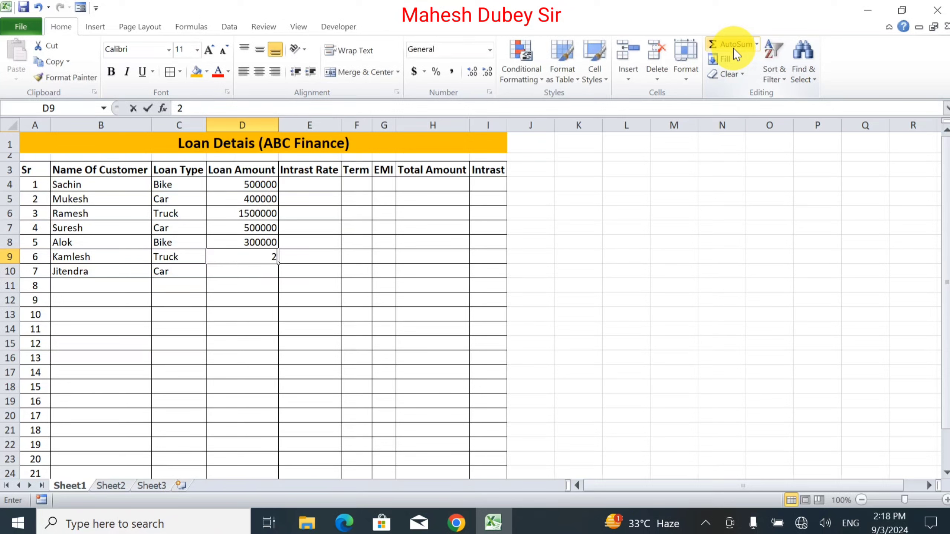
{"action": "type", "text": "000000"}
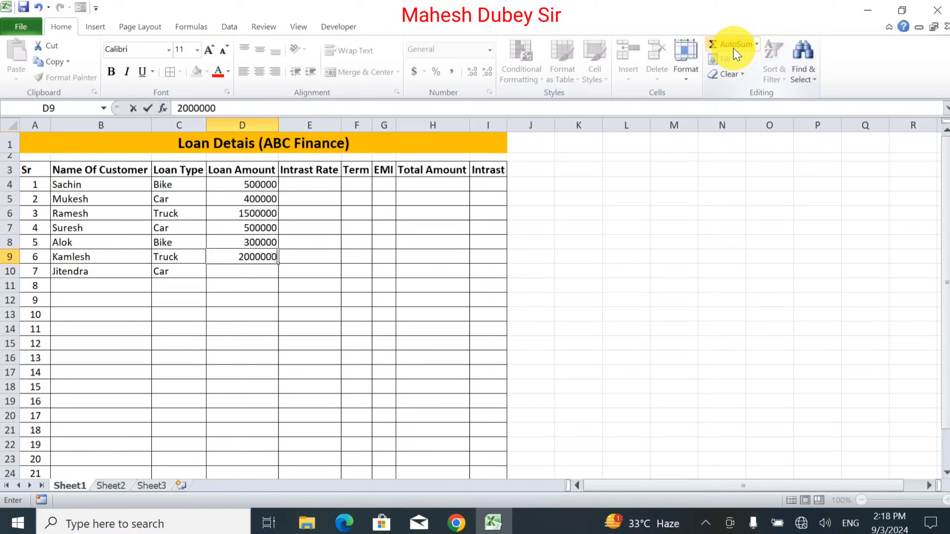
{"action": "key", "text": "Return"}
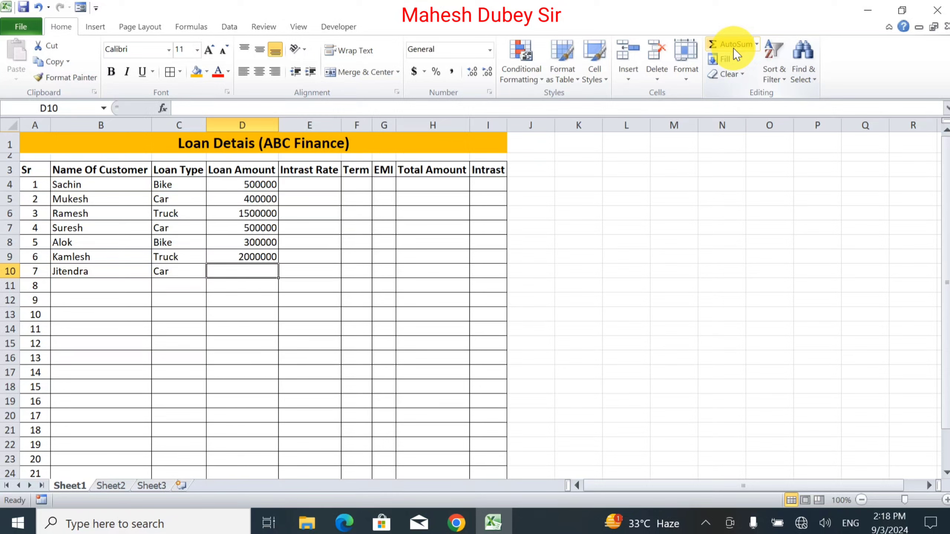
{"action": "type", "text": "70000"}
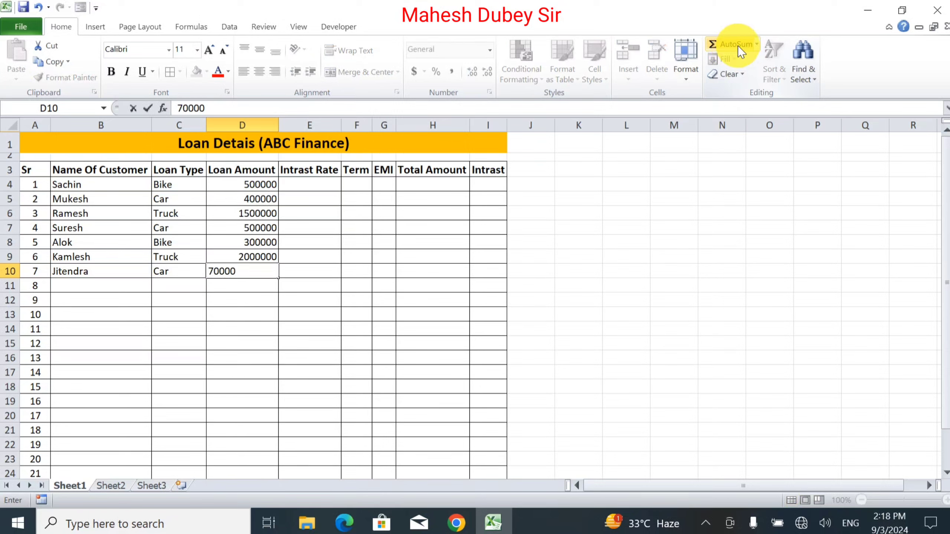
{"action": "type", "text": "0"}
{"action": "key", "text": "Tab"}
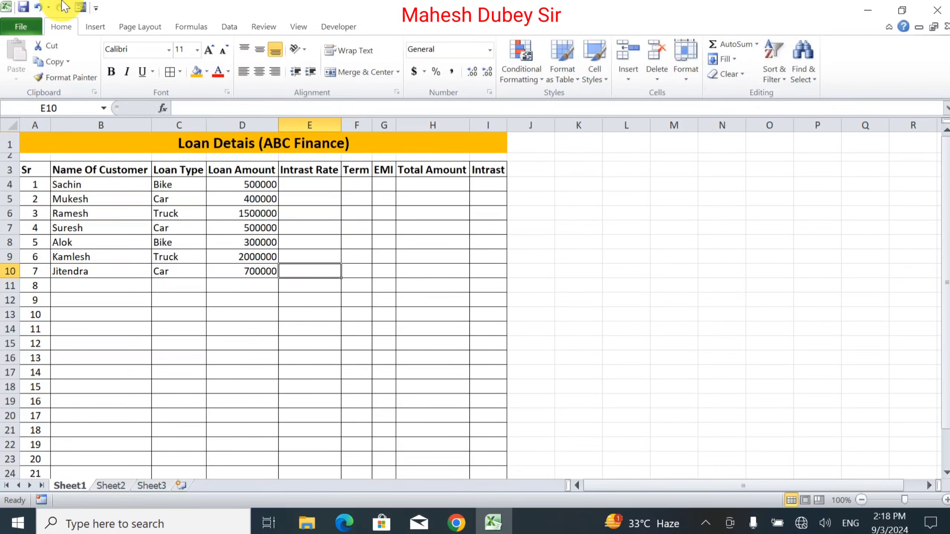
Step: Enter interest rates 12%, 14% and 17% in E4 to E6 of the Intrast Rate column
{"action": "left_click", "coordinate": [304, 182]}
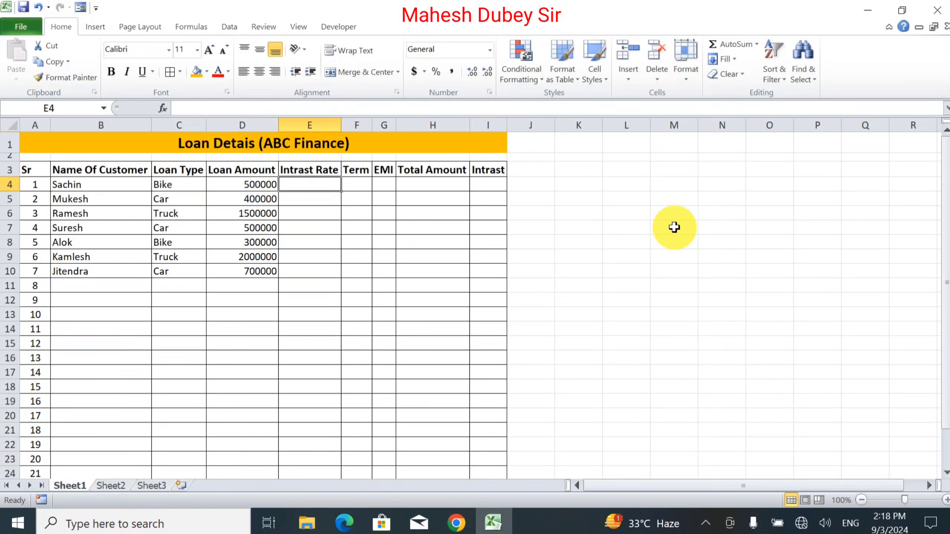
{"action": "type", "text": "12"}
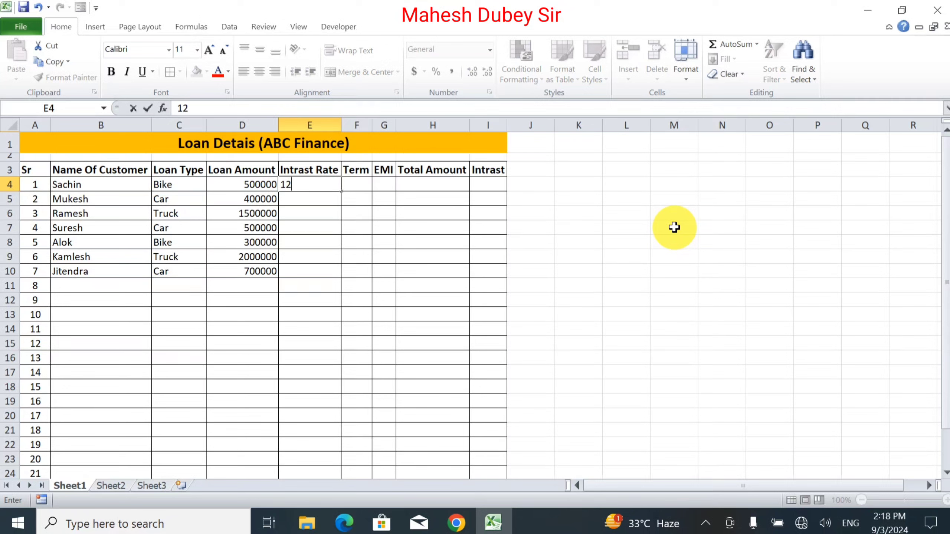
{"action": "type", "text": "%"}
{"action": "key", "text": "Return"}
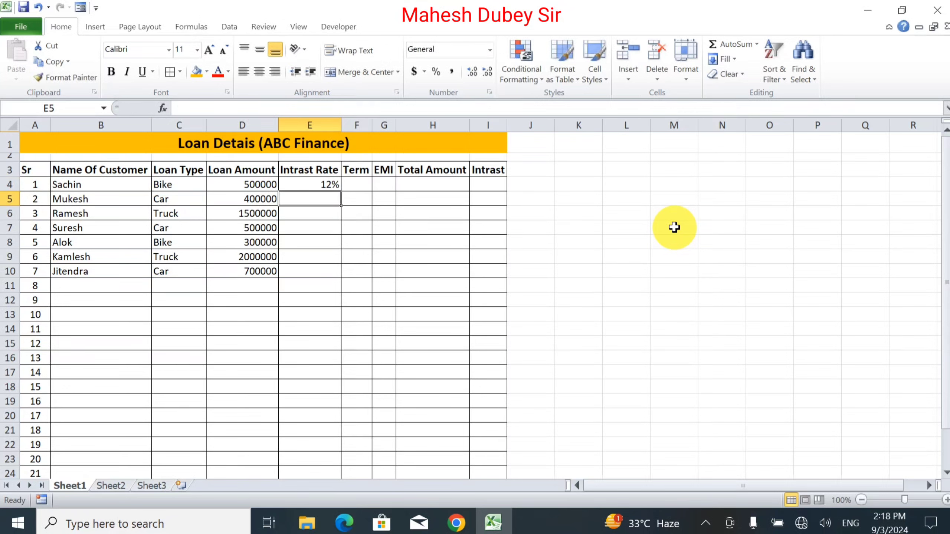
{"action": "type", "text": "1"}
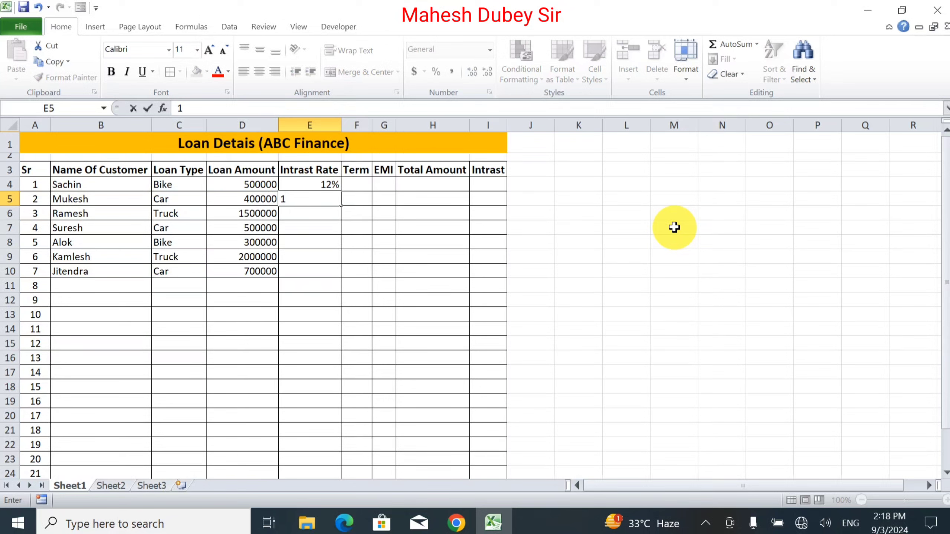
{"action": "type", "text": "4%"}
{"action": "key", "text": "Return"}
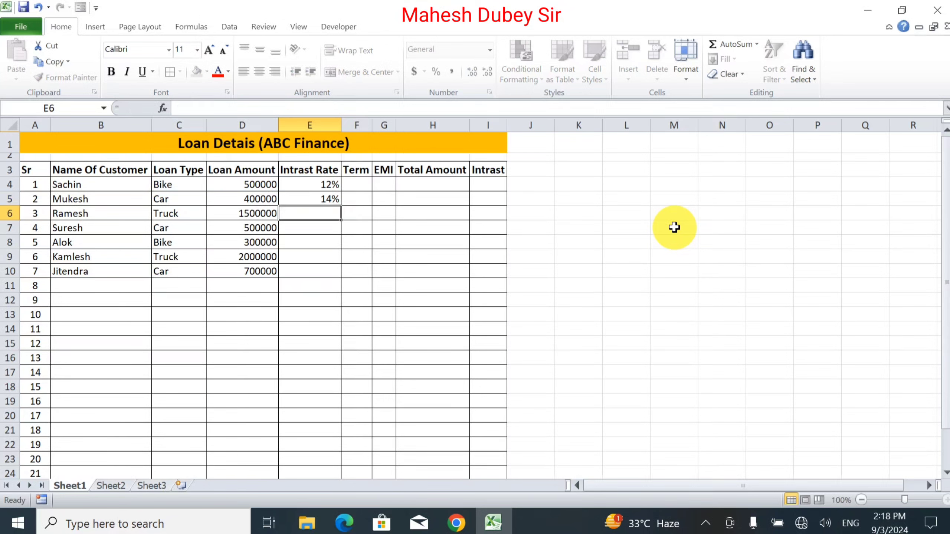
{"action": "type", "text": "20"}
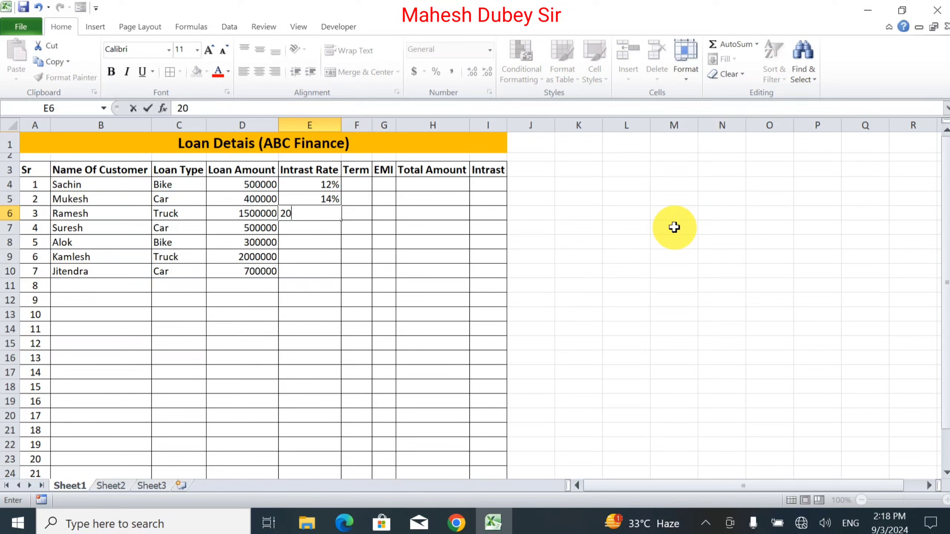
{"action": "key", "text": "BackSpace"}
{"action": "key", "text": "BackSpace"}
{"action": "type", "text": "17%"}
{"action": "key", "text": "Return"}
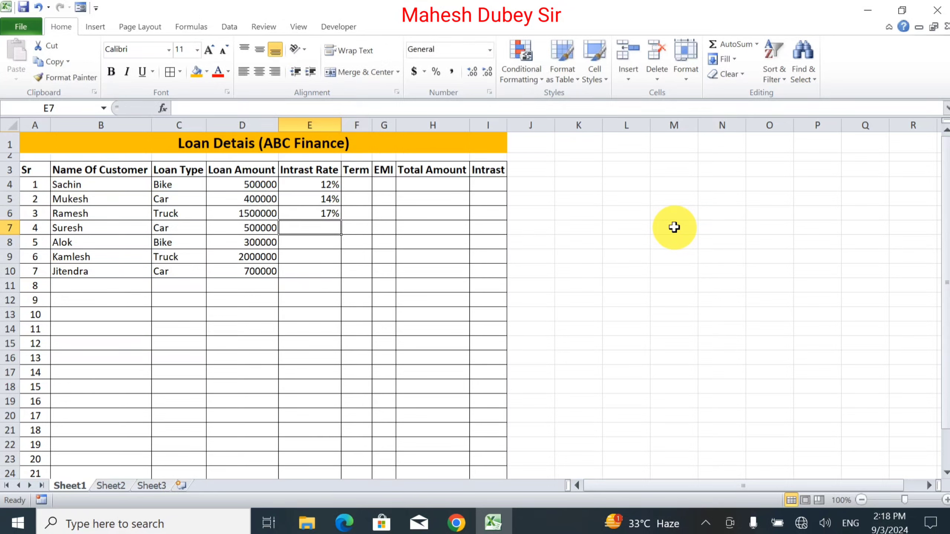
Step: Enter interest rates 14%, 12%, 14% and 10% in E7 to E10 of the Intrast Rate column
{"action": "type", "text": "14%"}
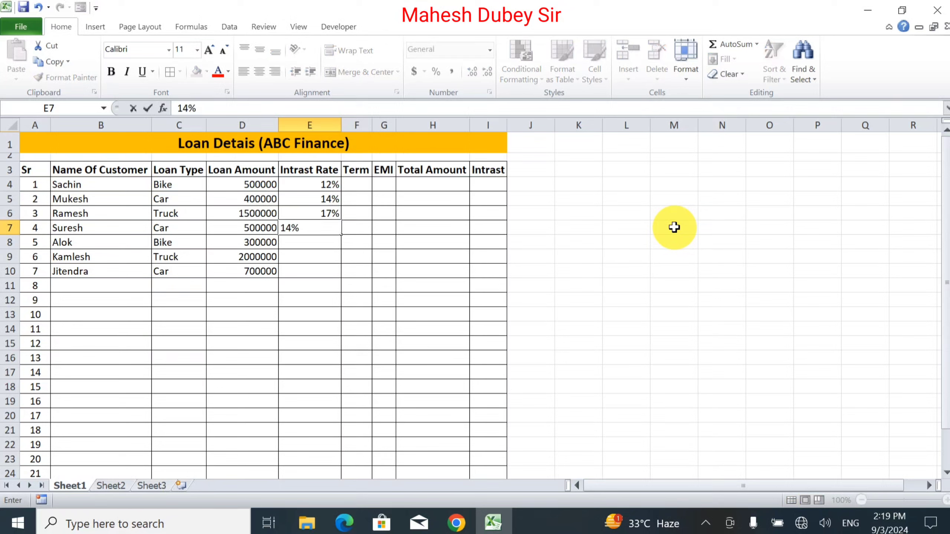
{"action": "key", "text": "Return"}
{"action": "type", "text": "12"}
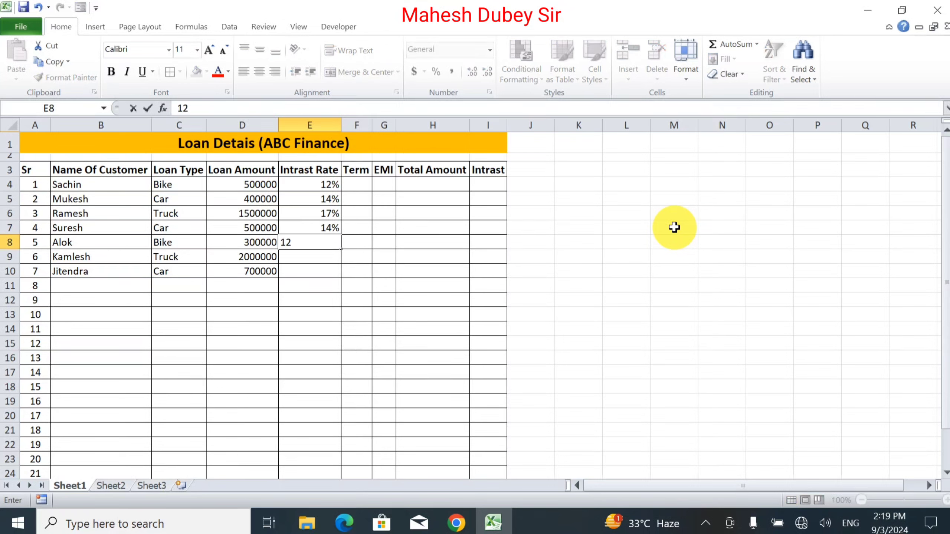
{"action": "type", "text": "%"}
{"action": "key", "text": "Return"}
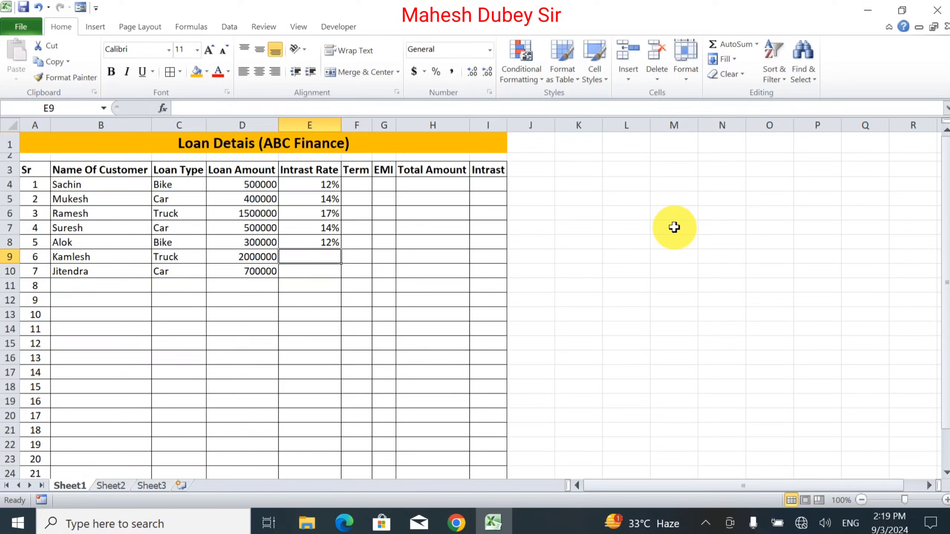
{"action": "type", "text": "1"}
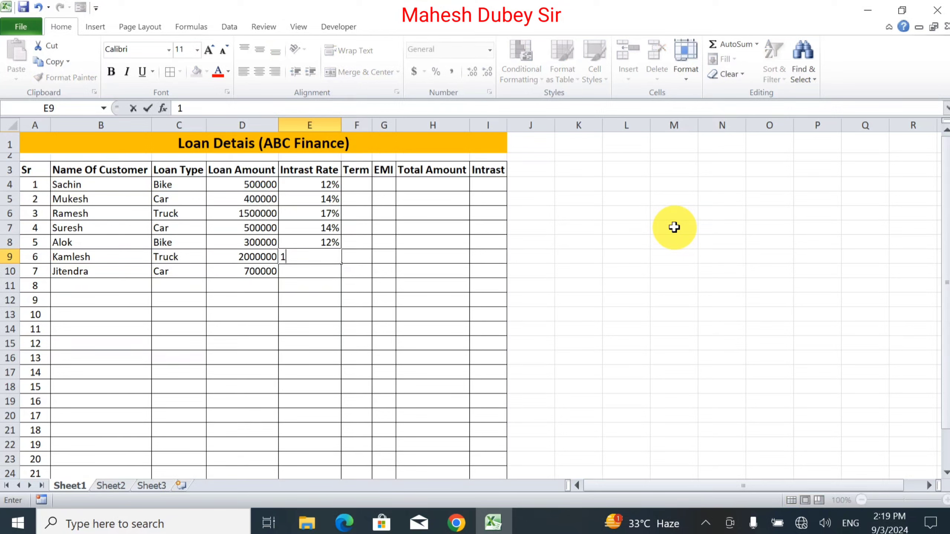
{"action": "type", "text": "4%"}
{"action": "key", "text": "Return"}
{"action": "type", "text": "1"}
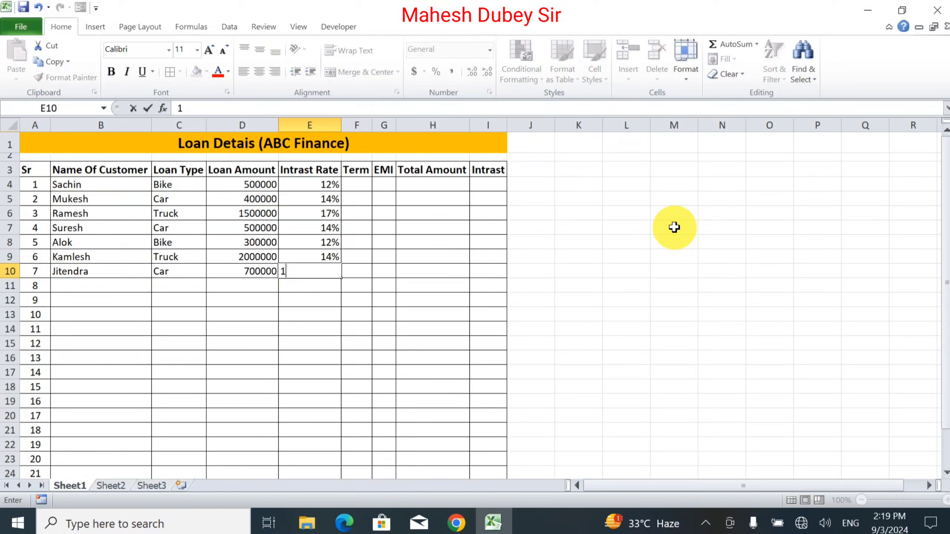
{"action": "type", "text": "0%"}
{"action": "key", "text": "Tab"}
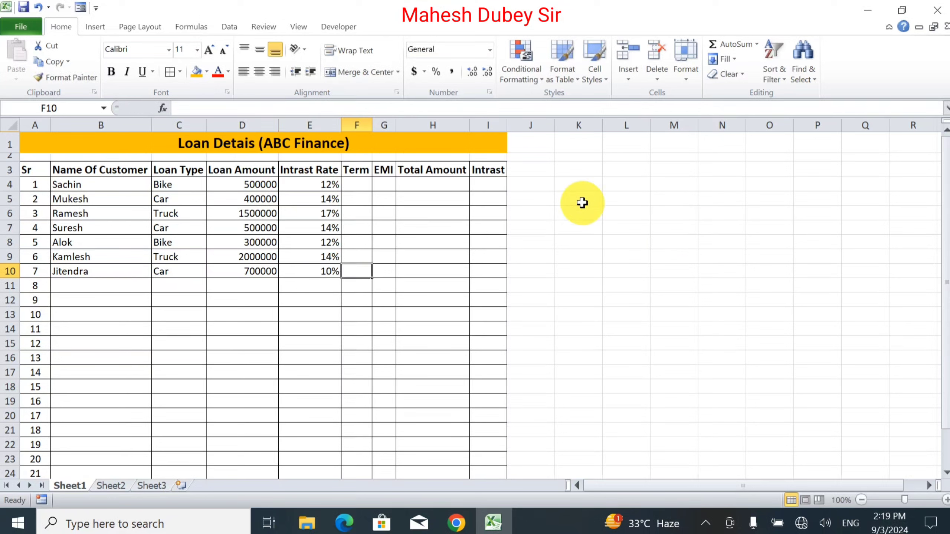
Step: Rename the Term header in F3 to TermYear and autofit that column's width
{"action": "left_click", "coordinate": [356, 185]}
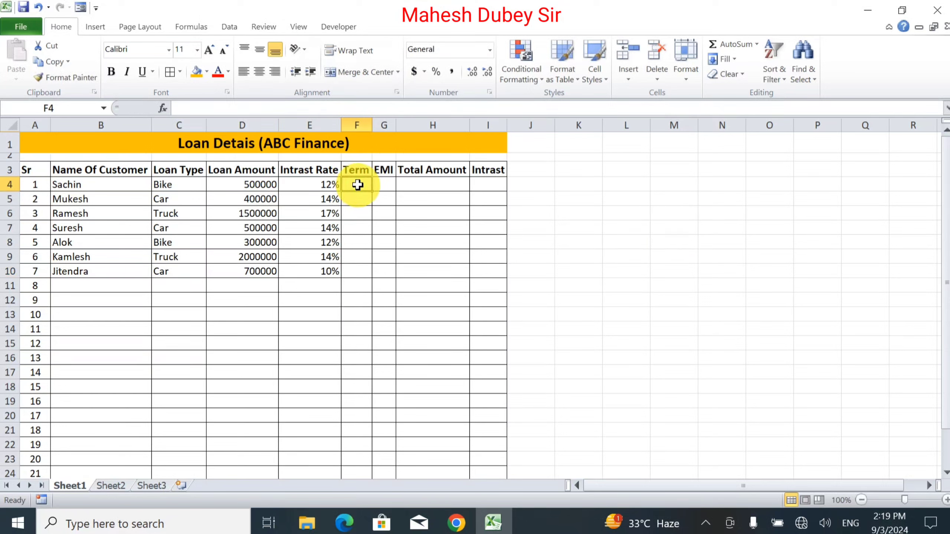
{"action": "left_click", "coordinate": [360, 170]}
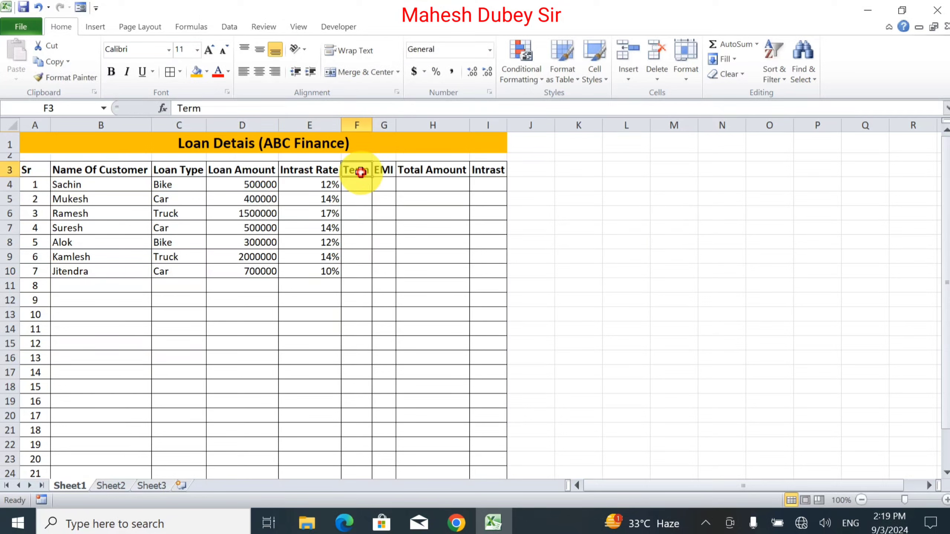
{"action": "double_click", "coordinate": [366, 171]}
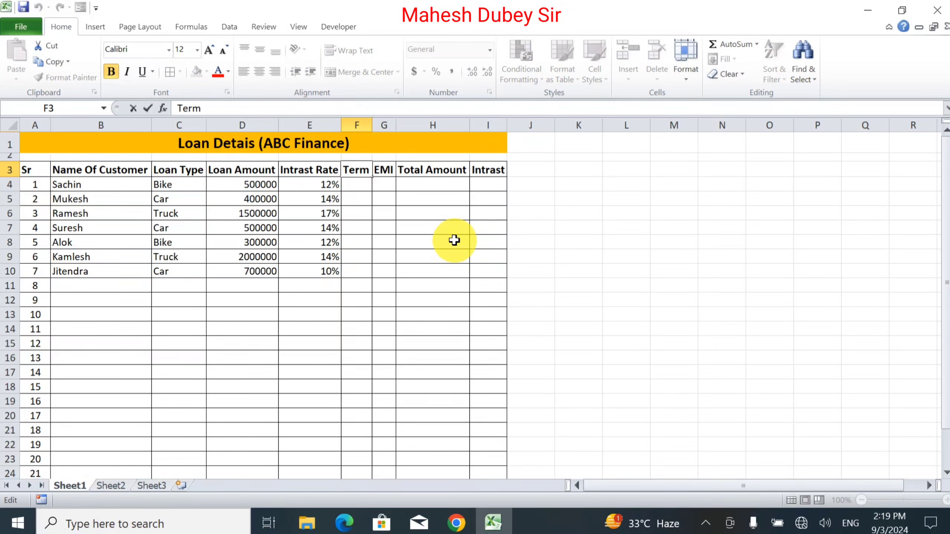
{"action": "type", "text": "Yesa"}
{"action": "key", "text": "BackSpace"}
{"action": "key", "text": "BackSpace"}
{"action": "type", "text": "ar"}
{"action": "key", "text": "Tab"}
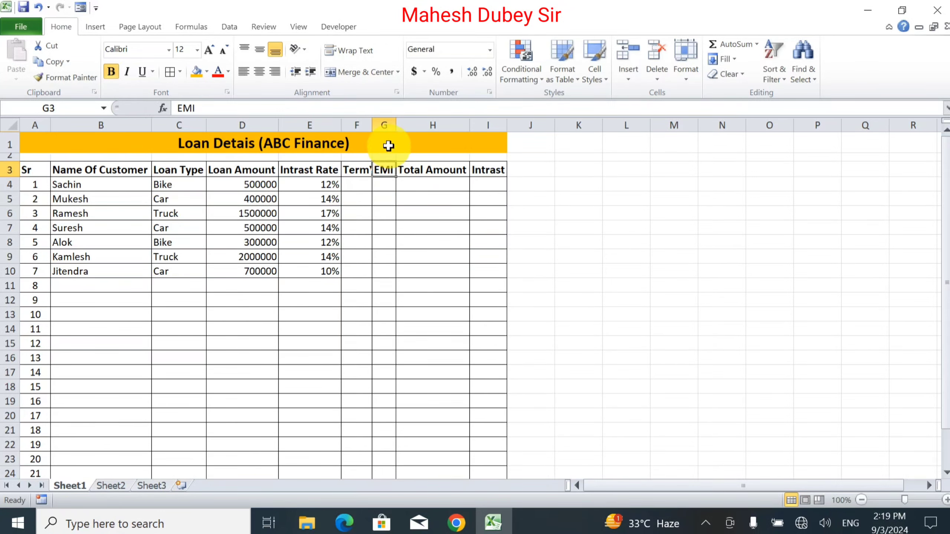
{"action": "double_click", "coordinate": [373, 125]}
Step: Enter loan terms 5, 3, 5 and 3 in F4 to F7 of the TermYear column
{"action": "left_click", "coordinate": [375, 189]}
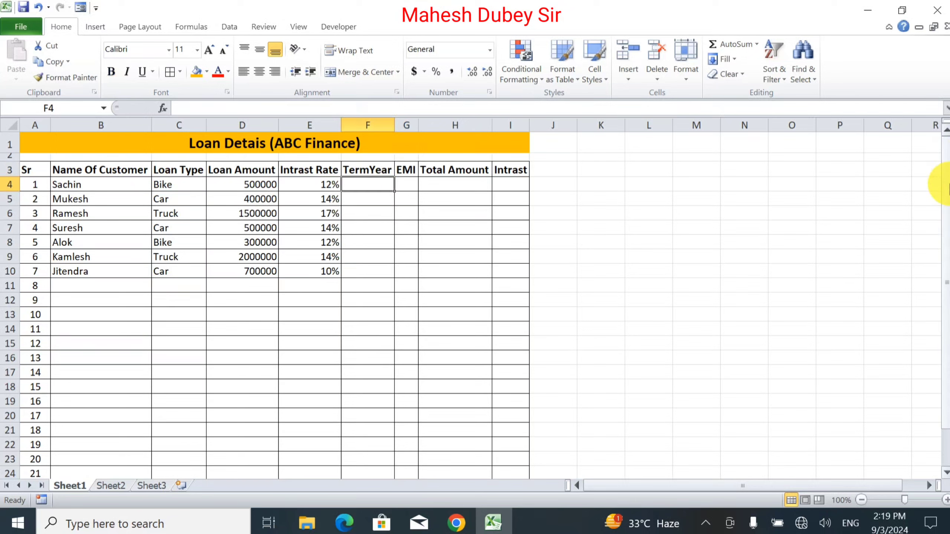
{"action": "type", "text": "5"}
{"action": "key", "text": "Return"}
{"action": "type", "text": "3"}
{"action": "key", "text": "Return"}
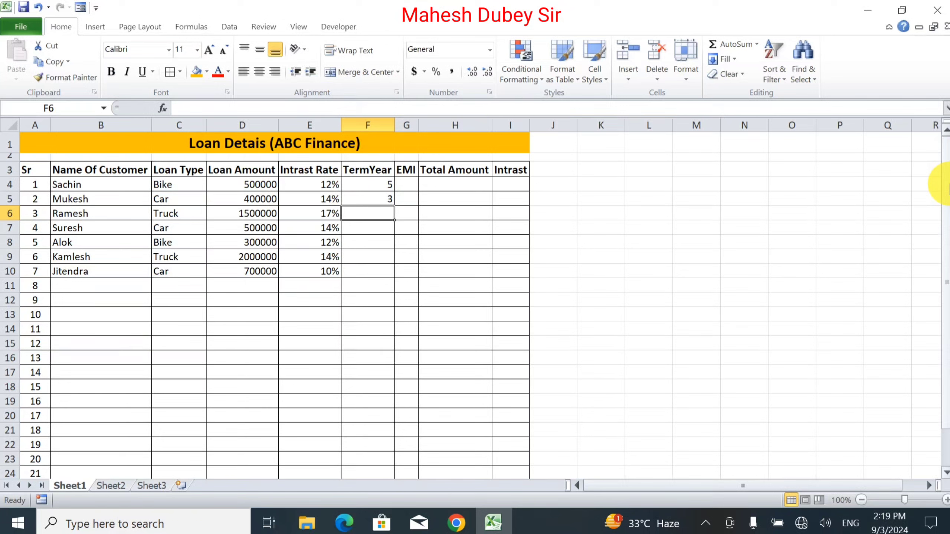
{"action": "type", "text": "5"}
{"action": "key", "text": "Return"}
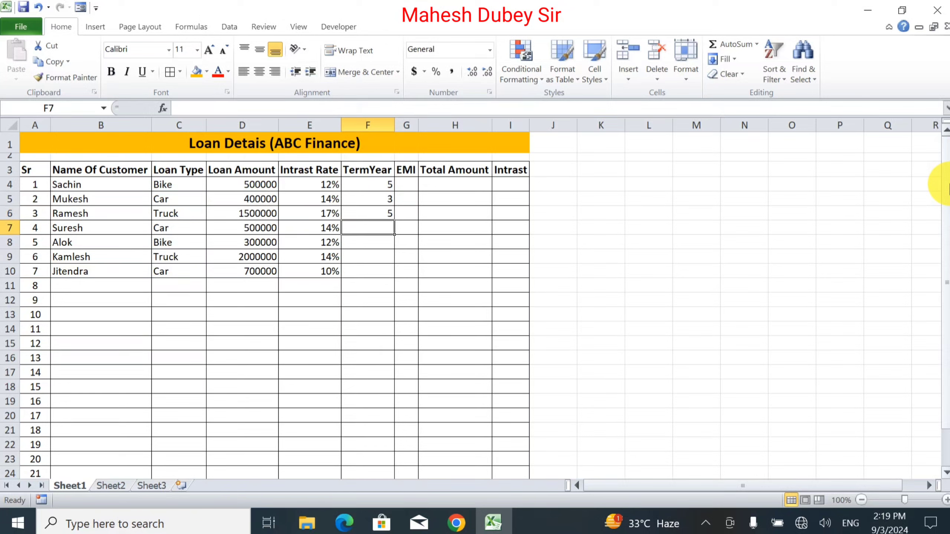
{"action": "type", "text": "3"}
{"action": "key", "text": "Return"}
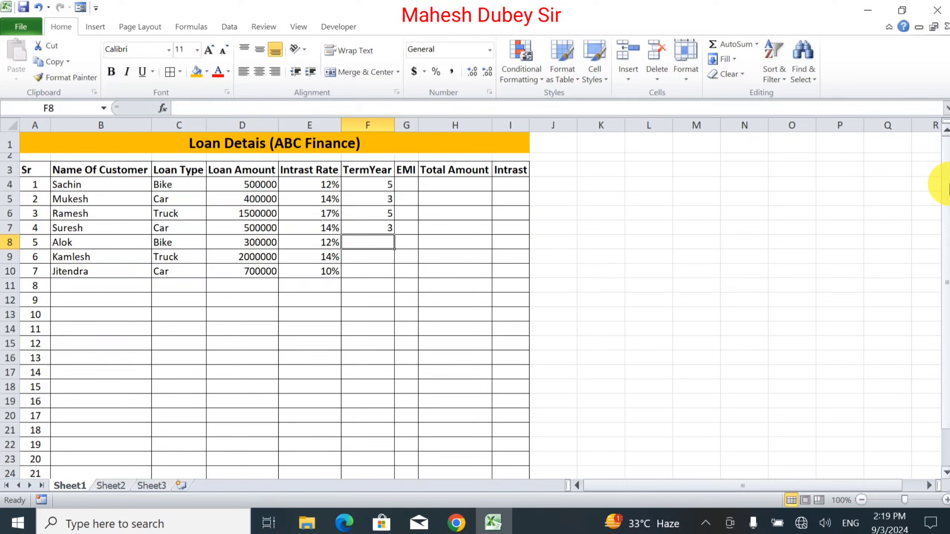
Step: Enter loan terms 5, 7 and 5 in F8 to F10 of the TermYear column
{"action": "type", "text": "5"}
{"action": "key", "text": "Return"}
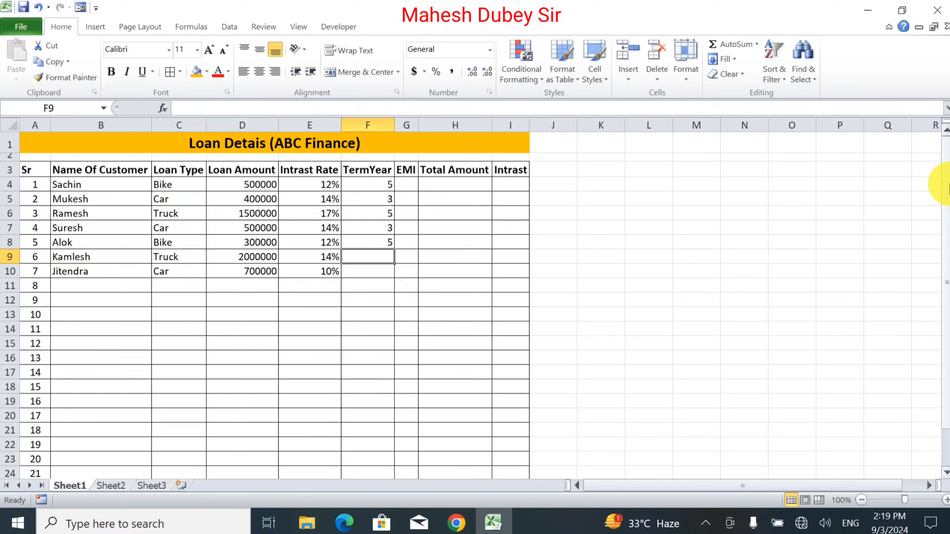
{"action": "type", "text": "7"}
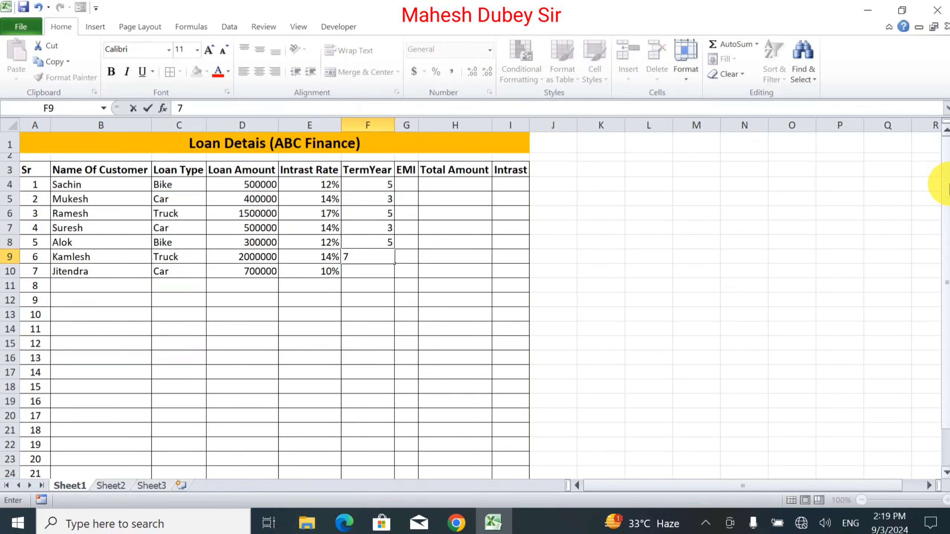
{"action": "key", "text": "Return"}
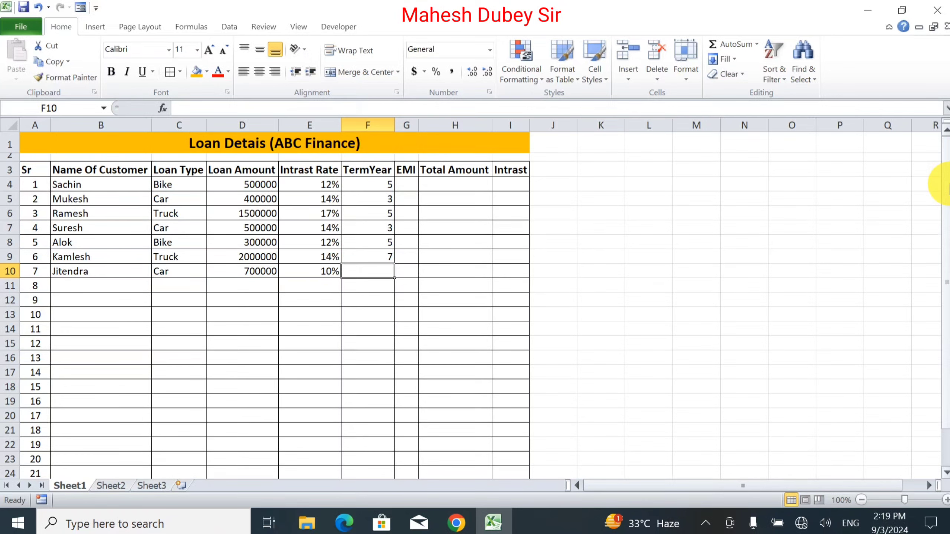
{"action": "type", "text": "5"}
{"action": "key", "text": "Tab"}
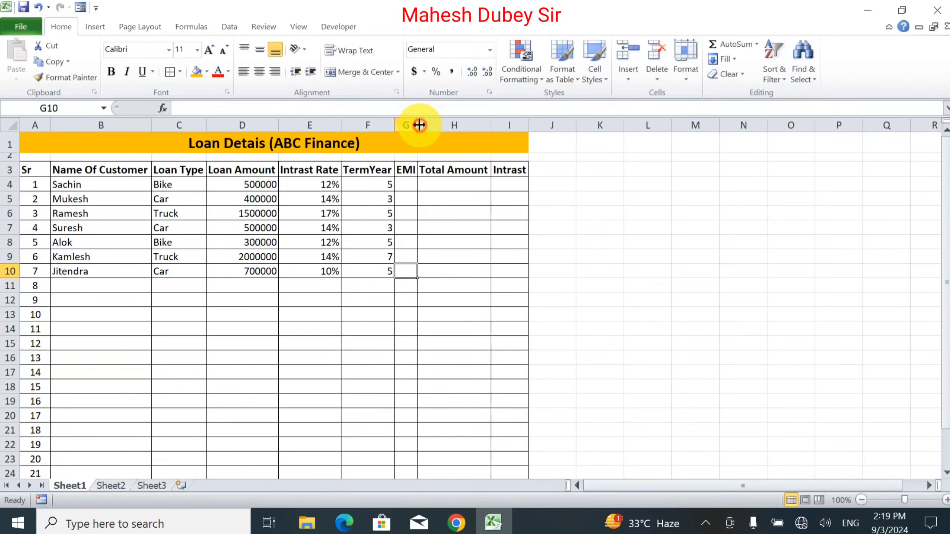
Step: Widen the EMI column and center-align the header cells A3 to I3
{"action": "left_click_drag", "start_coordinate": [420, 125], "coordinate": [449, 127]}
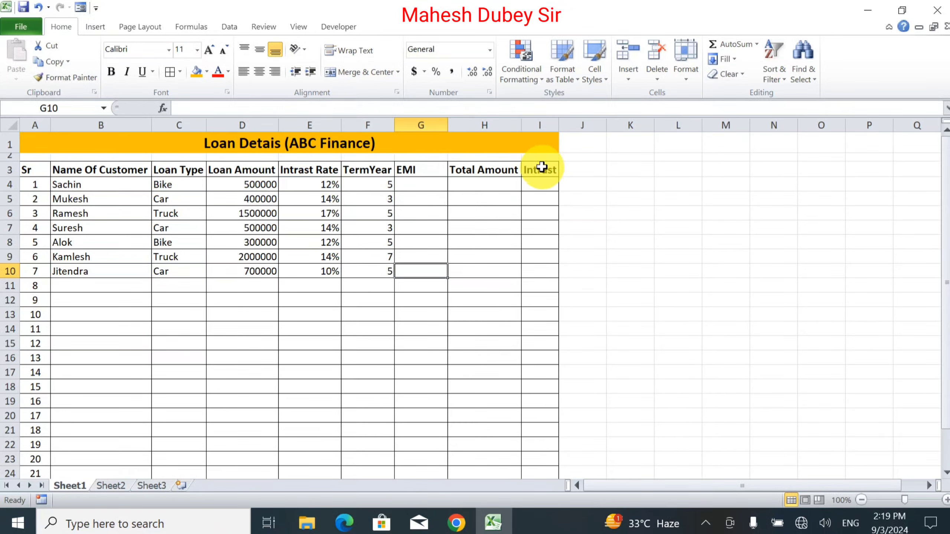
{"action": "left_click_drag", "start_coordinate": [542, 167], "coordinate": [26, 168]}
{"action": "left_click", "coordinate": [258, 71]}
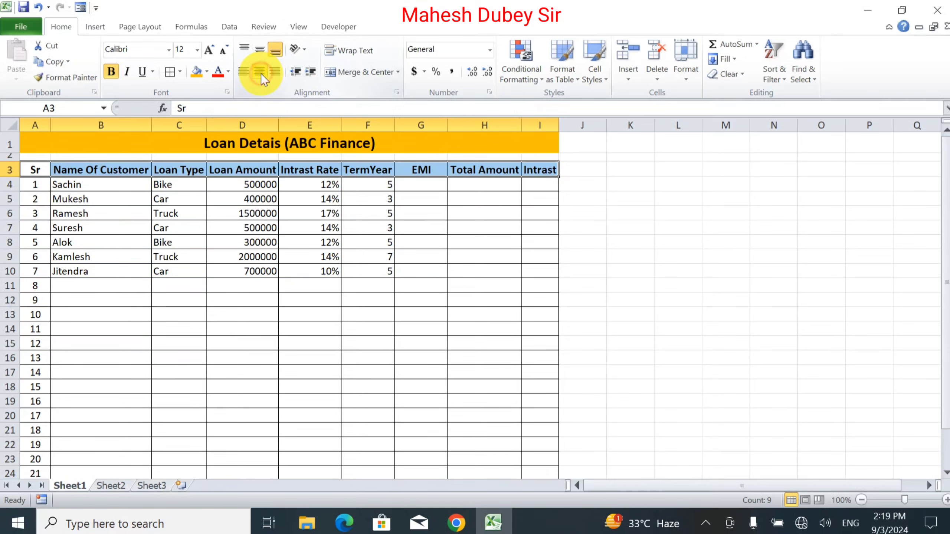
Step: Enter the formula =PMT(E4/12,F4*12,D4) in G4 to calculate the first customer's EMI
{"action": "left_click", "coordinate": [434, 184]}
{"action": "type", "text": "="}
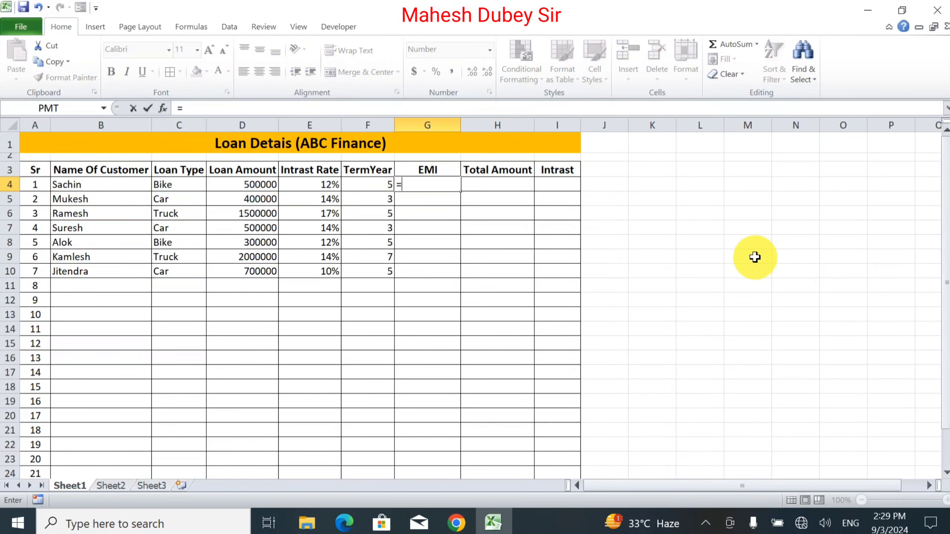
{"action": "type", "text": "pmt"}
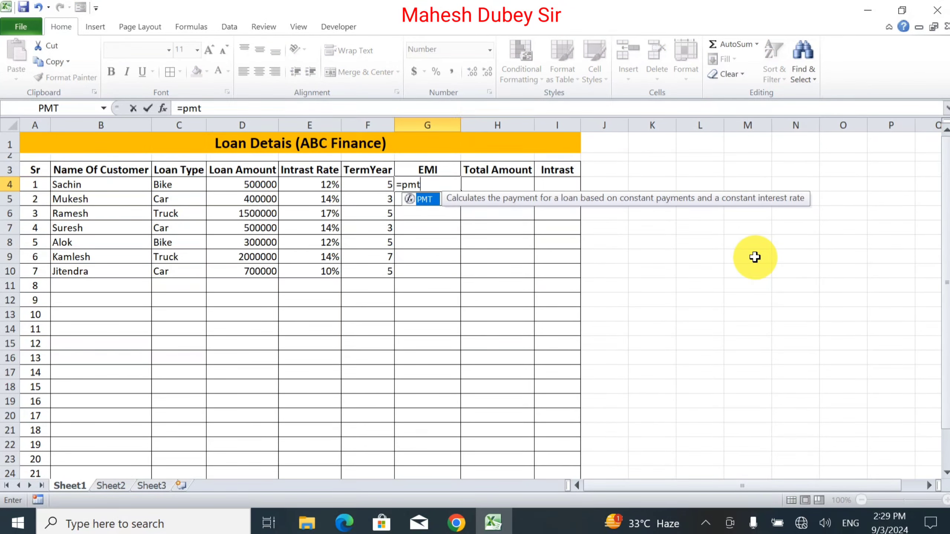
{"action": "double_click", "coordinate": [431, 201]}
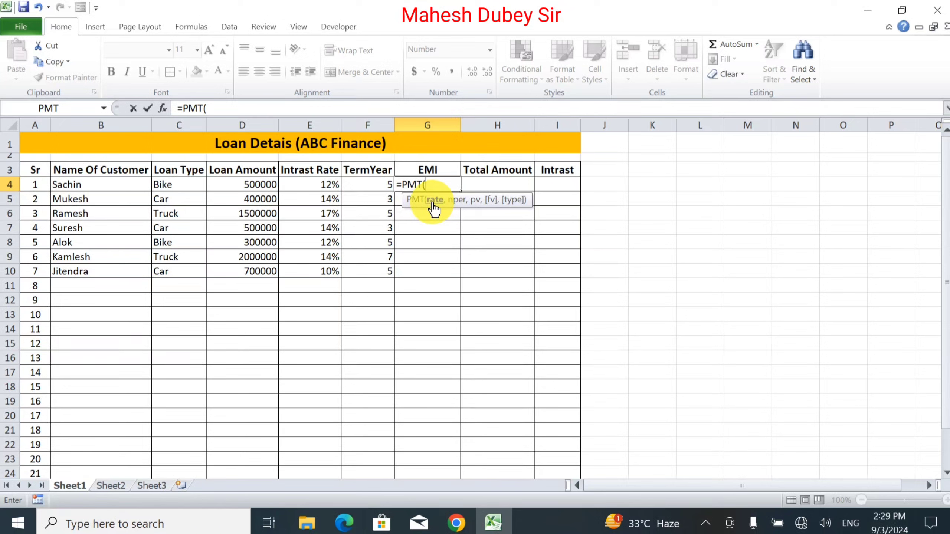
{"action": "left_click", "coordinate": [313, 184]}
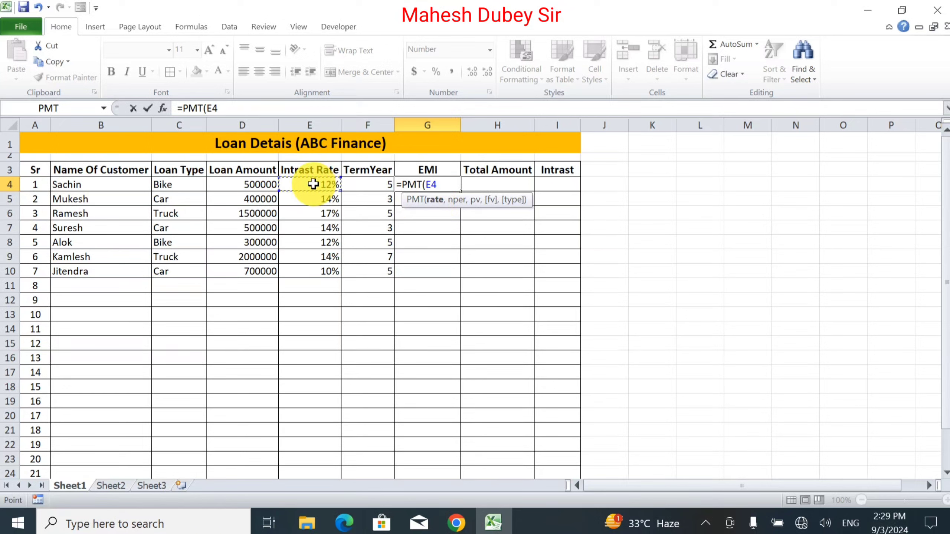
{"action": "type", "text": "/12,"}
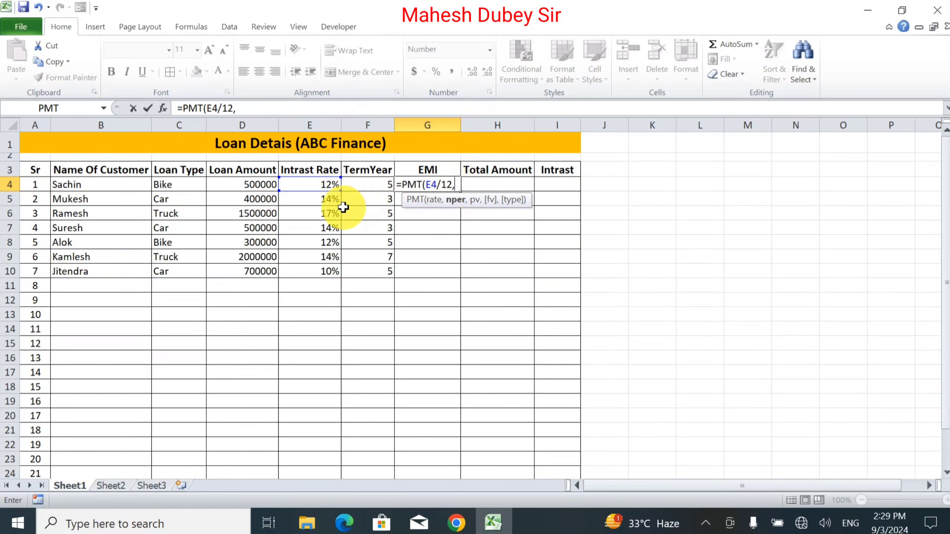
{"action": "left_click", "coordinate": [365, 187]}
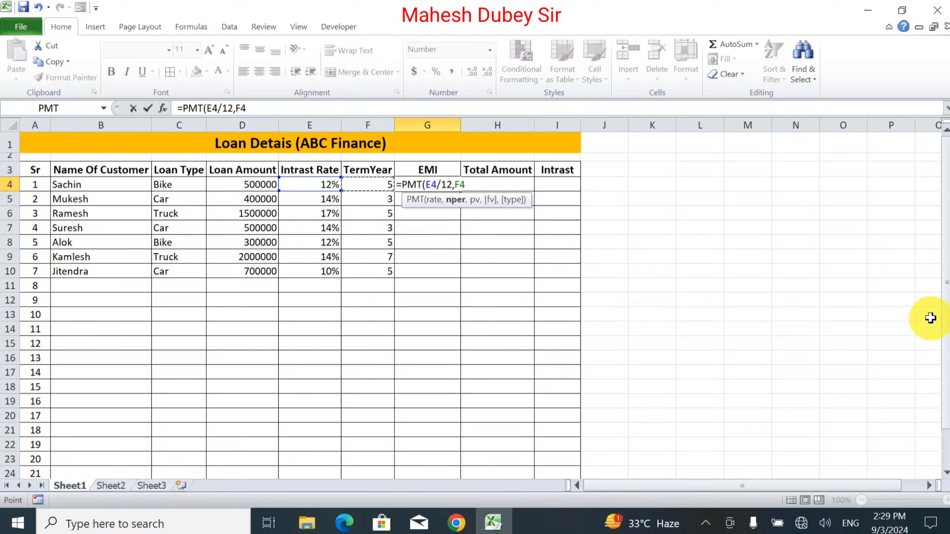
{"action": "type", "text": "*"}
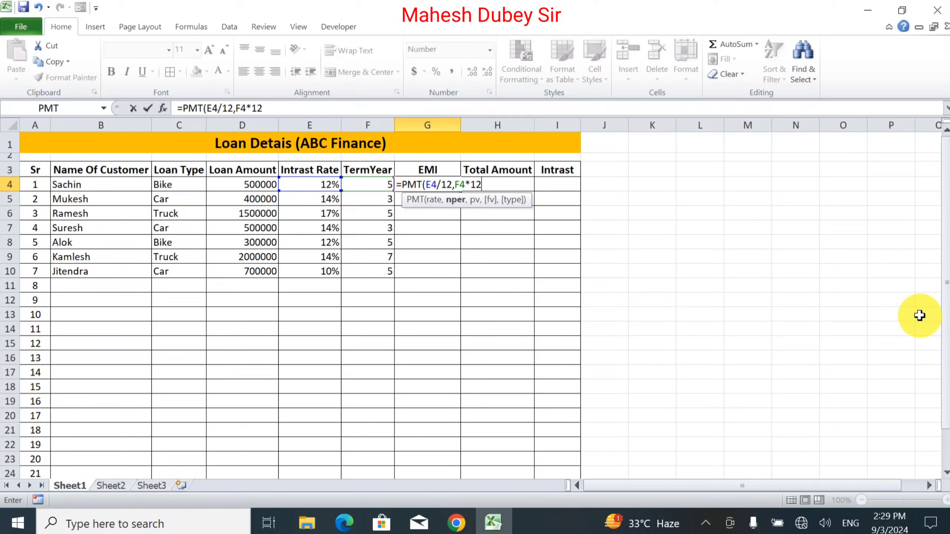
{"action": "type", "text": "12,"}
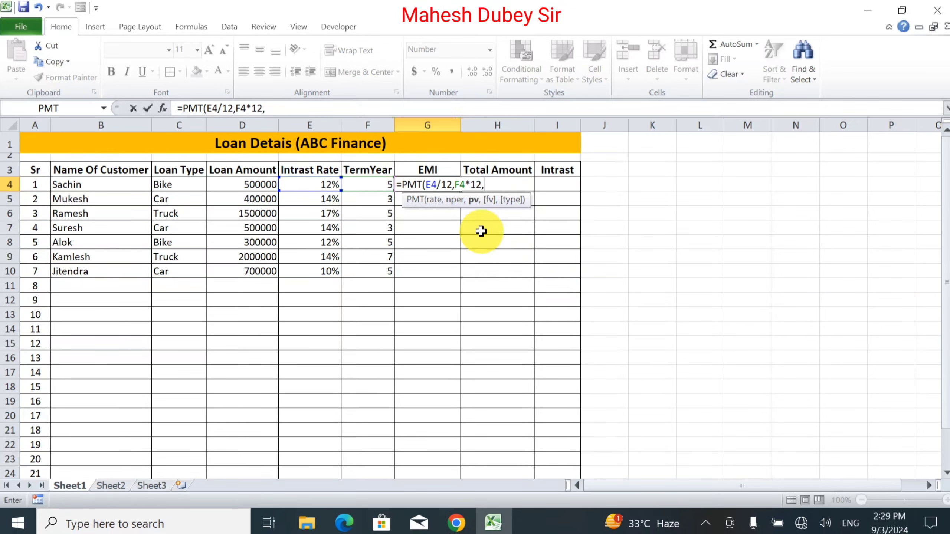
{"action": "left_click", "coordinate": [271, 185]}
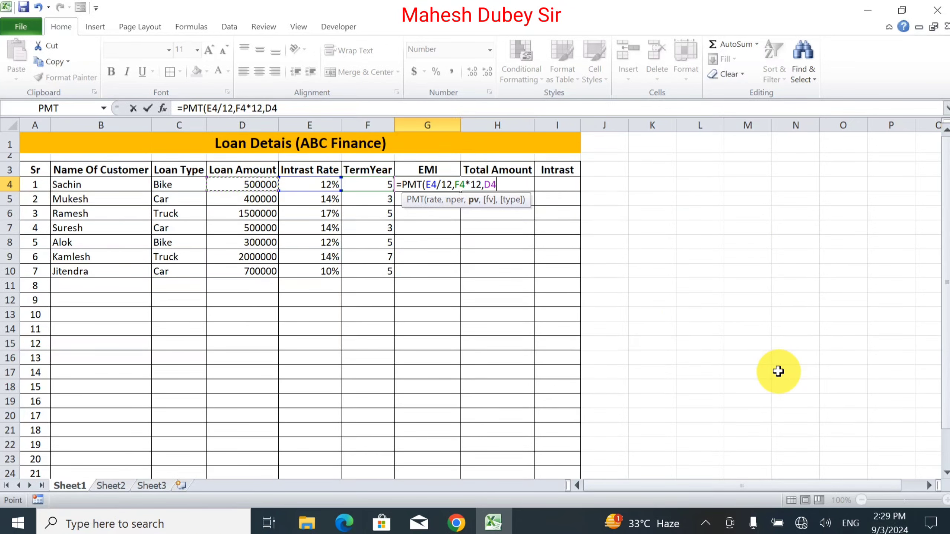
{"action": "type", "text": ")"}
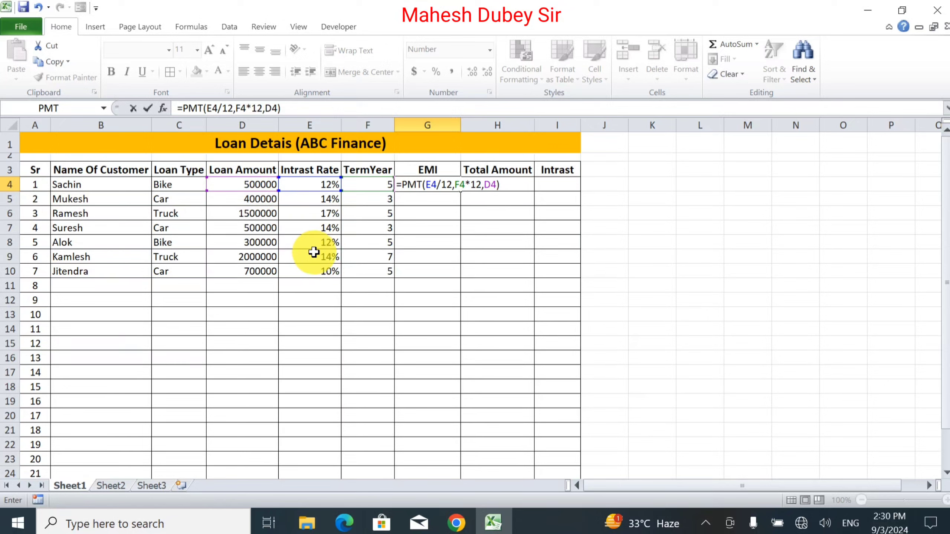
{"action": "key", "text": "Return"}
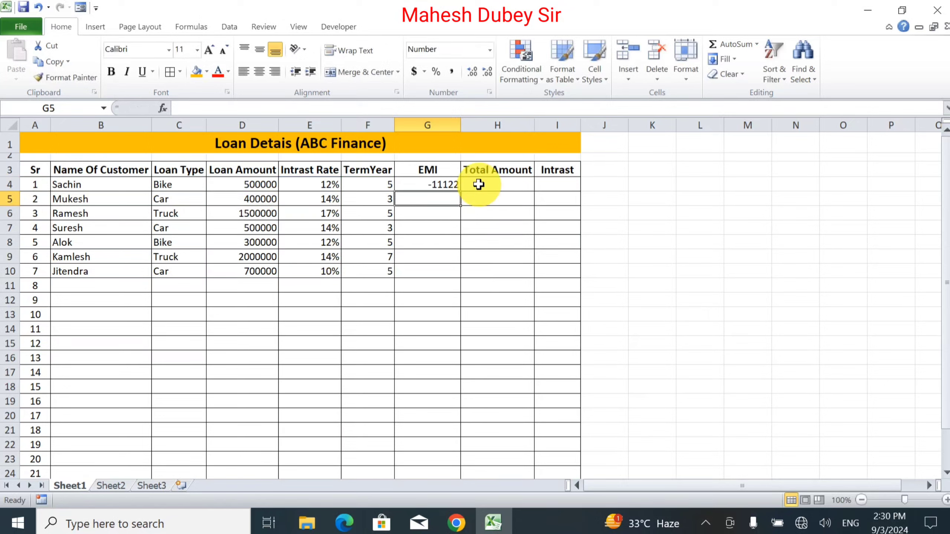
Step: Add a minus sign before PMT in G4's formula so the EMI shows as positive
{"action": "left_click", "coordinate": [450, 185]}
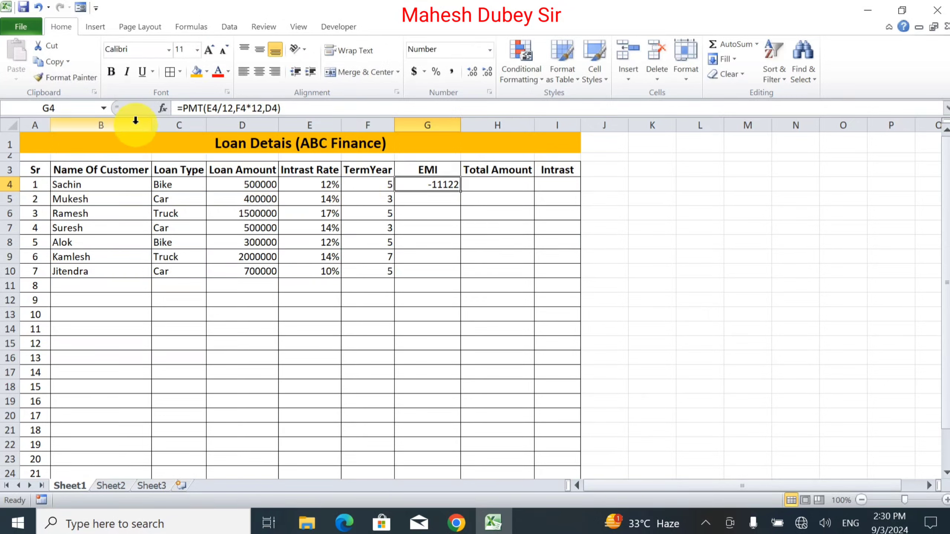
{"action": "left_click", "coordinate": [184, 108]}
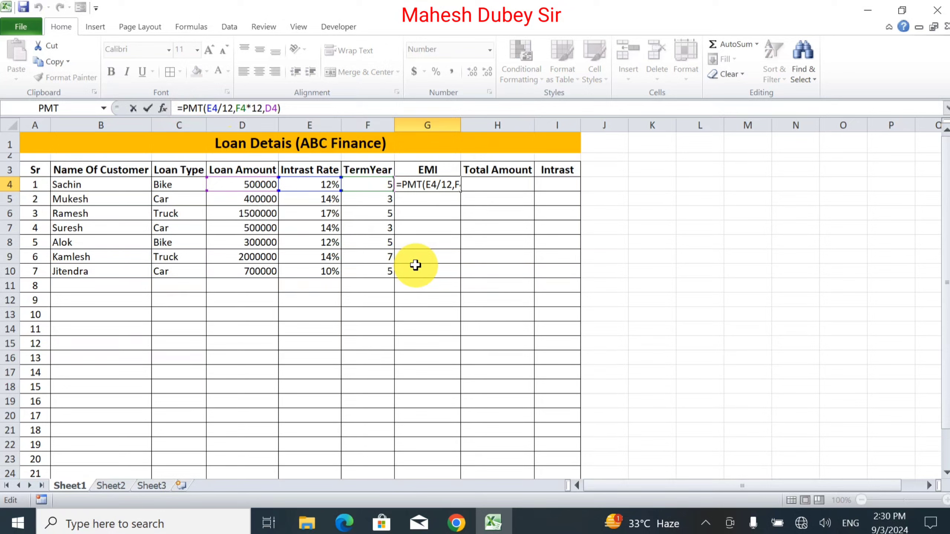
{"action": "type", "text": "-"}
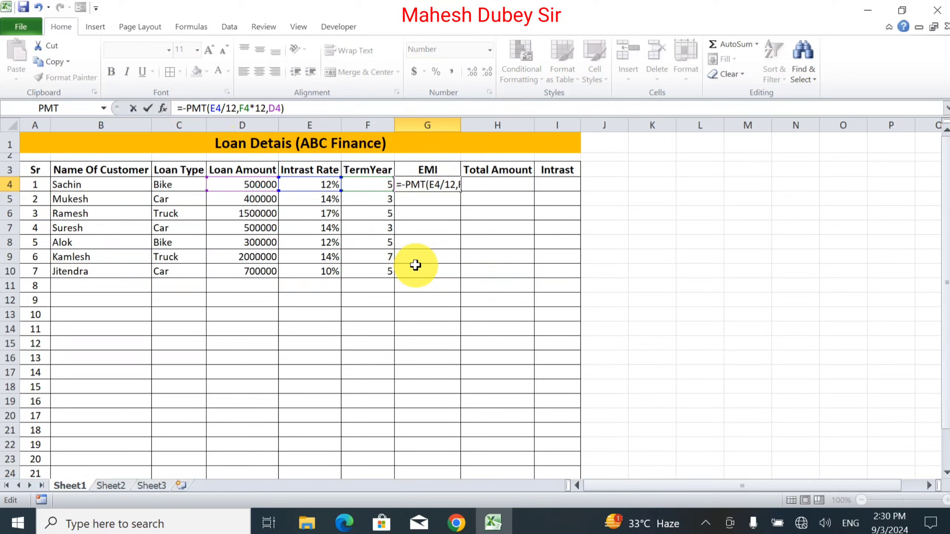
{"action": "key", "text": "Return"}
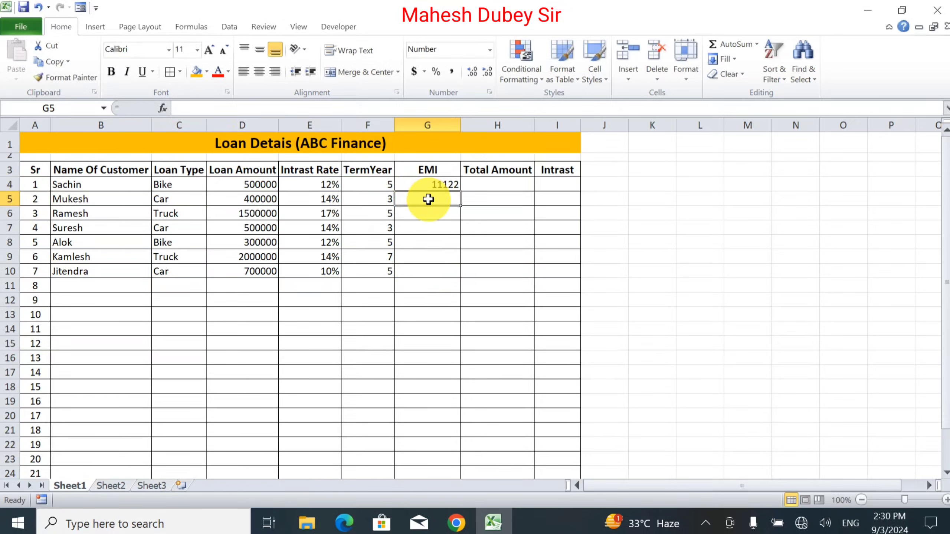
Step: Open Insert Function for G5 and choose PMT from the Financial category
{"action": "left_click", "coordinate": [197, 27]}
{"action": "left_click", "coordinate": [10, 70]}
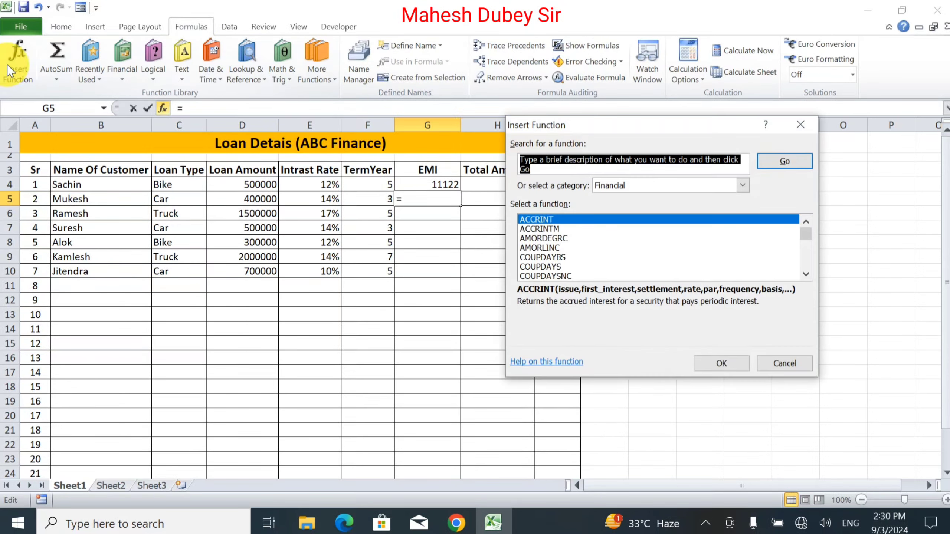
{"action": "left_click", "coordinate": [652, 184]}
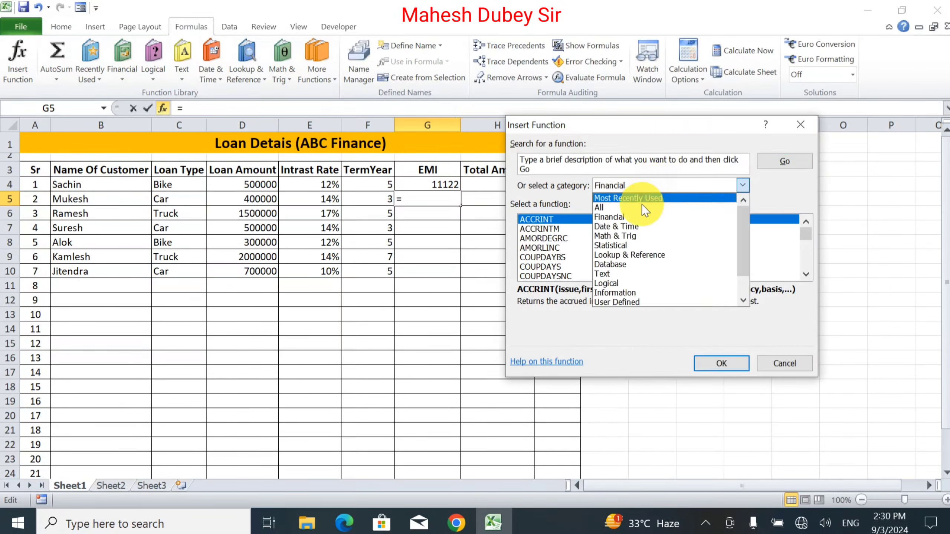
{"action": "left_click", "coordinate": [610, 217]}
{"action": "left_click", "coordinate": [612, 230]}
{"action": "key", "text": "p"}
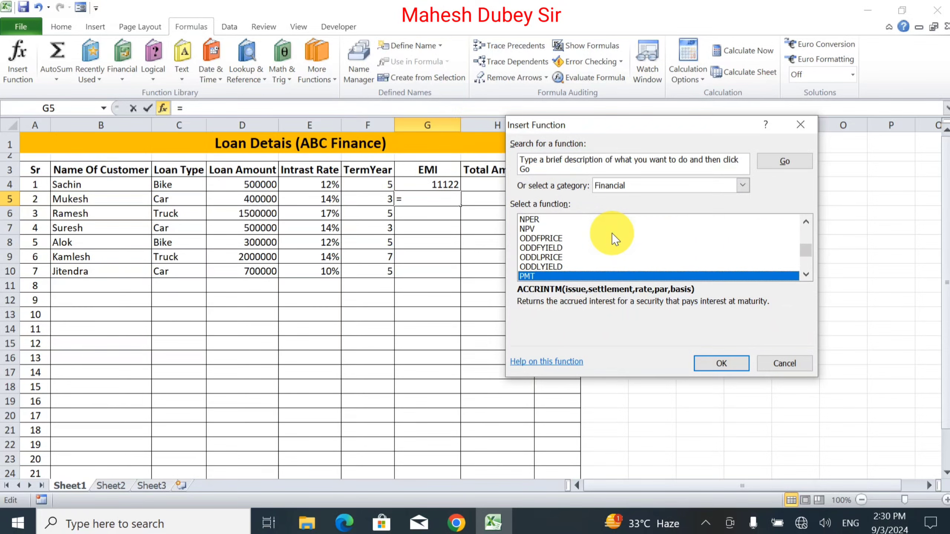
{"action": "left_click", "coordinate": [721, 365]}
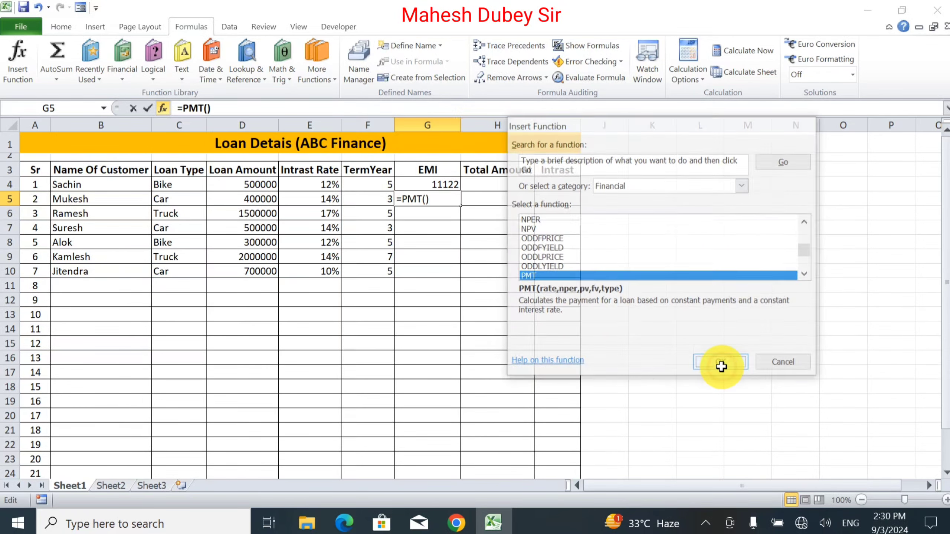
Step: Set the PMT arguments for G5 to Rate E5/12, Nper F5*12 and Pv D5
{"action": "left_click_drag", "start_coordinate": [597, 67], "coordinate": [675, 161]}
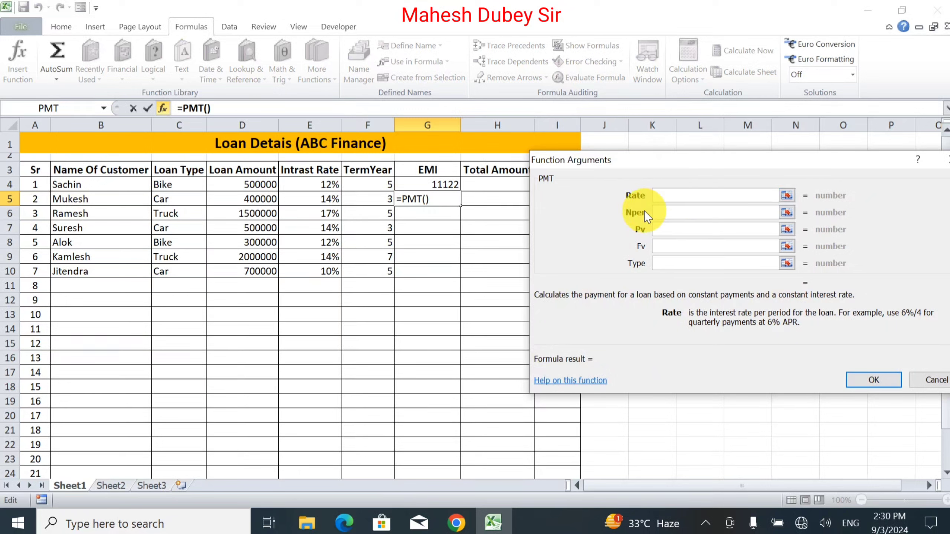
{"action": "left_click", "coordinate": [667, 193]}
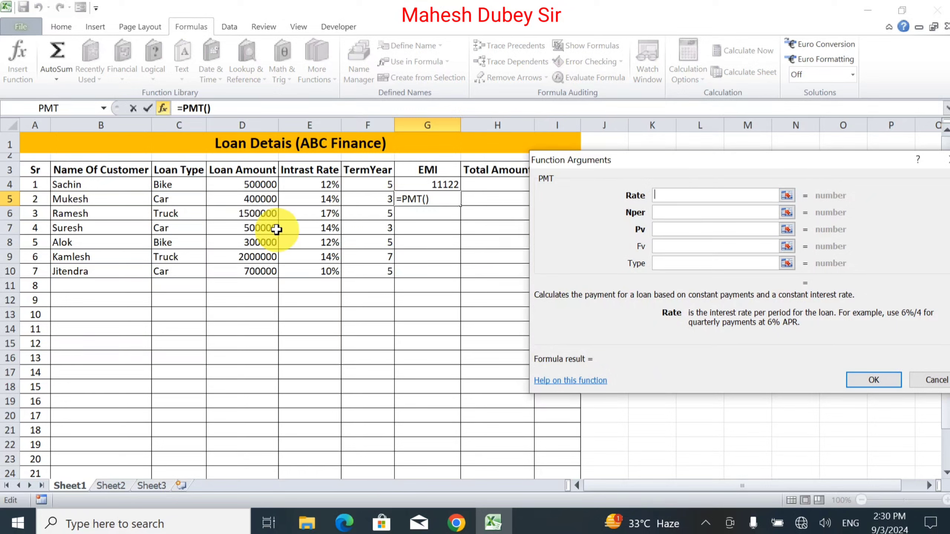
{"action": "left_click", "coordinate": [310, 199]}
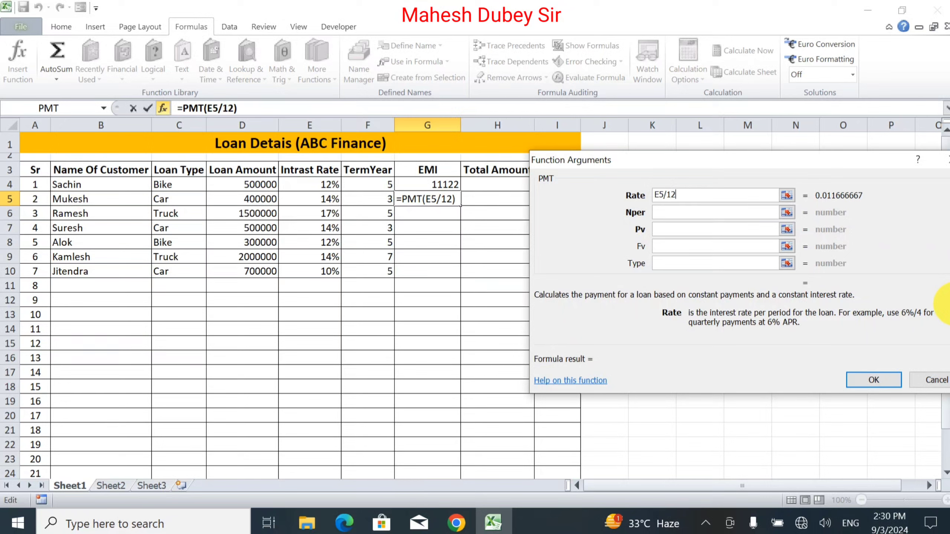
{"action": "left_click", "coordinate": [695, 211]}
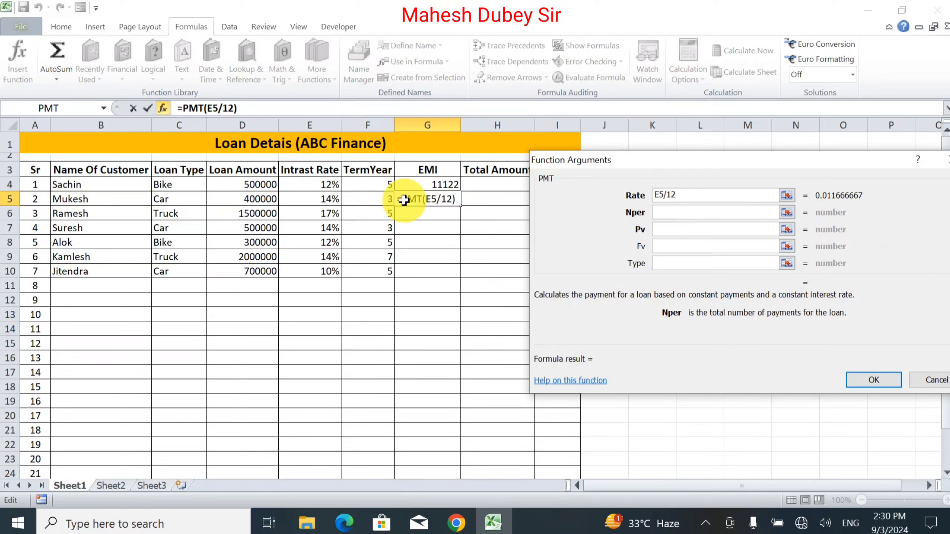
{"action": "left_click", "coordinate": [372, 201]}
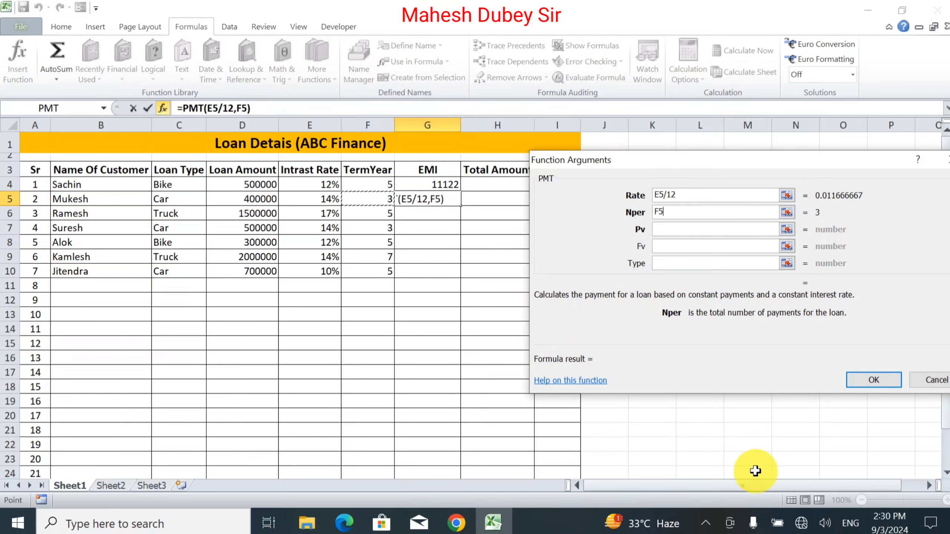
{"action": "type", "text": "*12"}
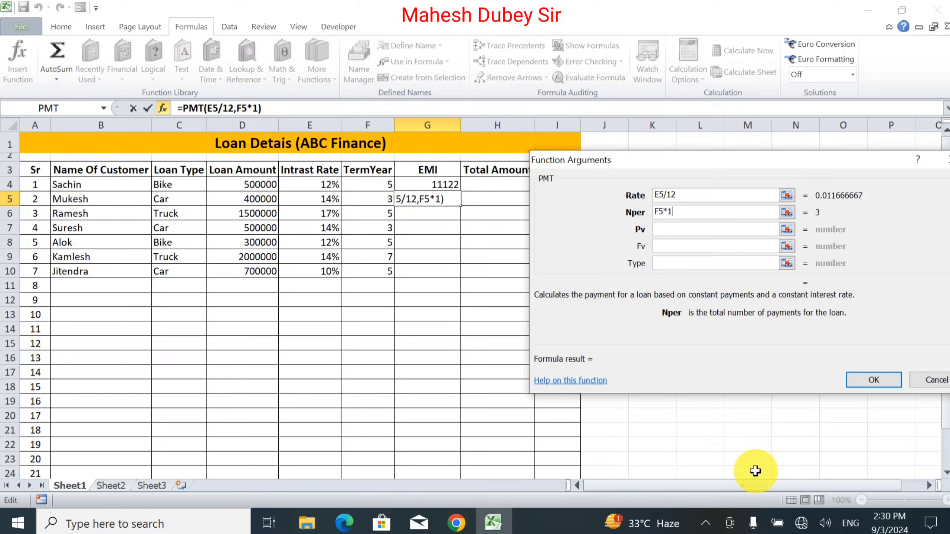
{"action": "left_click", "coordinate": [684, 230]}
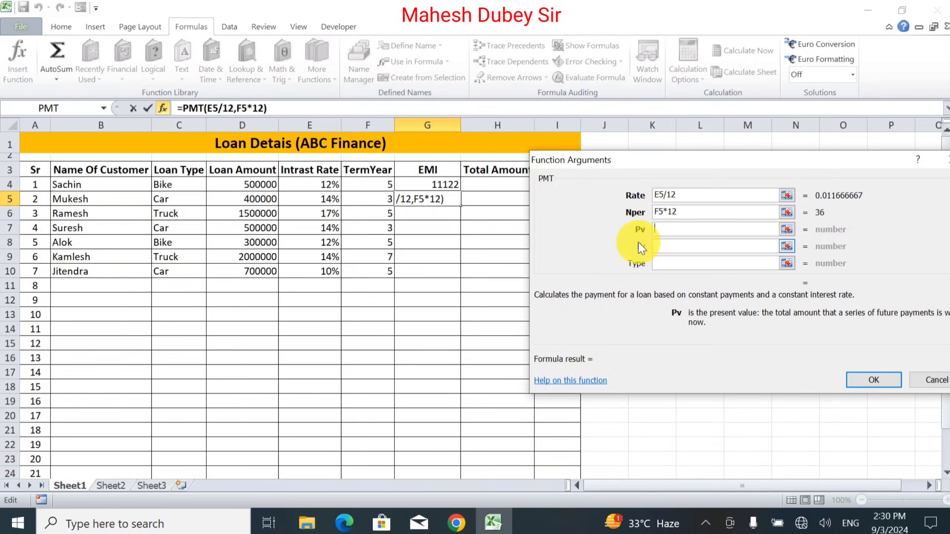
{"action": "left_click", "coordinate": [254, 199]}
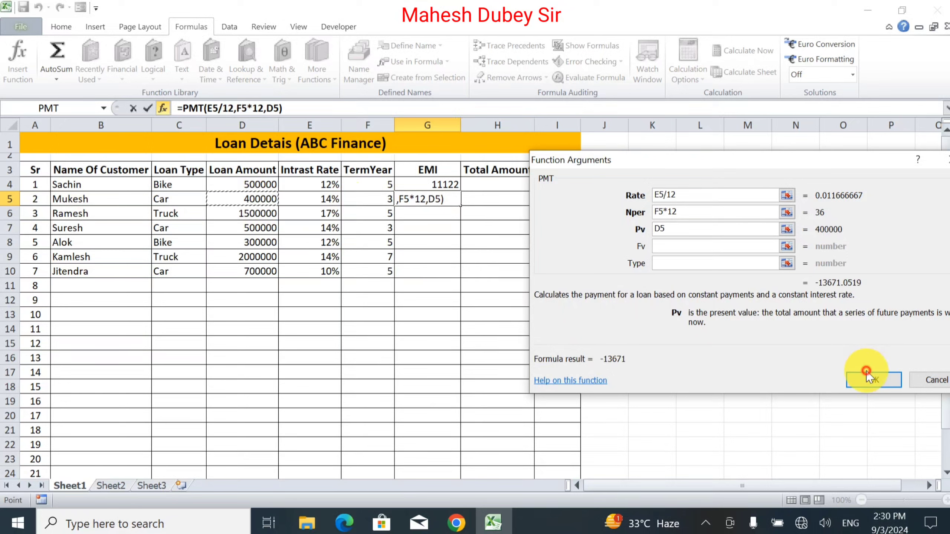
{"action": "left_click", "coordinate": [873, 385]}
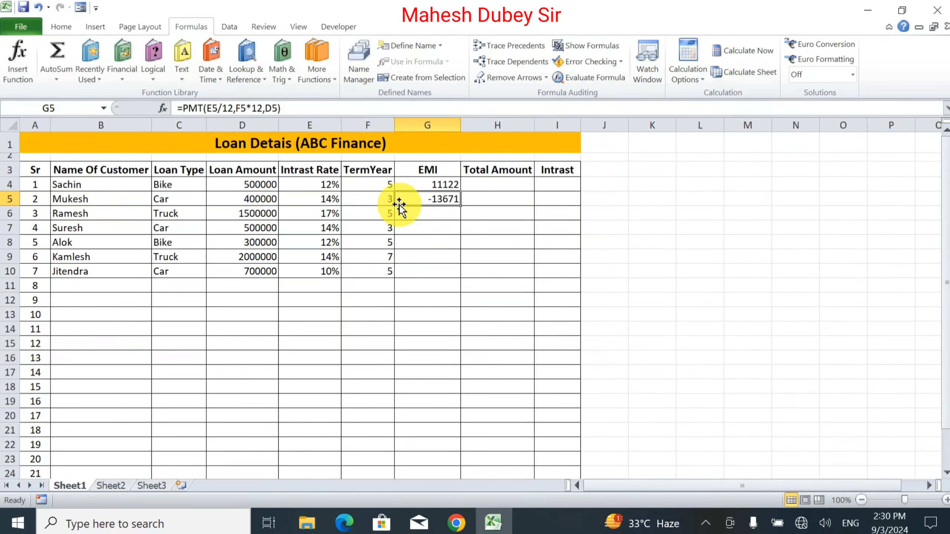
Step: Add a minus sign before PMT in G5's formula
{"action": "left_click", "coordinate": [181, 108]}
{"action": "type", "text": "-"}
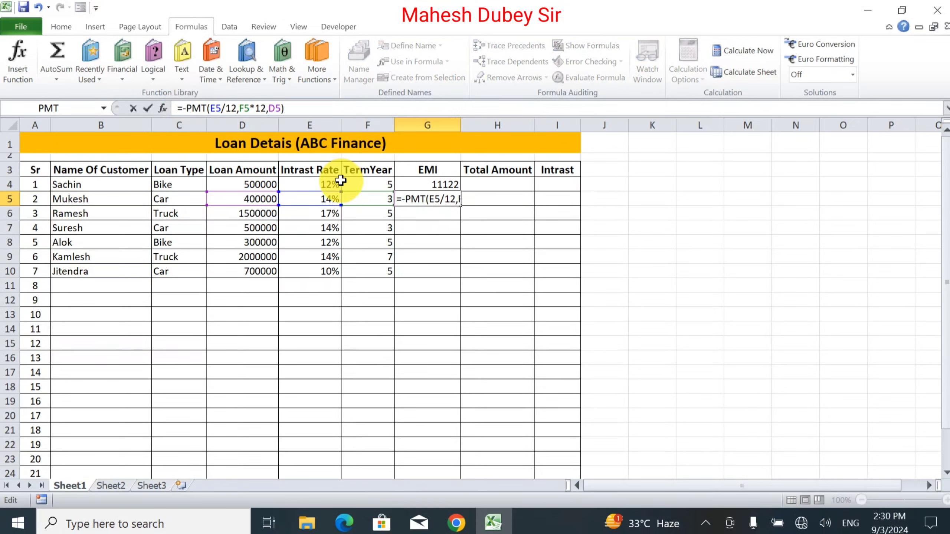
{"action": "key", "text": "Return"}
Step: Fill G4's EMI formula down through G10
{"action": "left_click", "coordinate": [449, 187]}
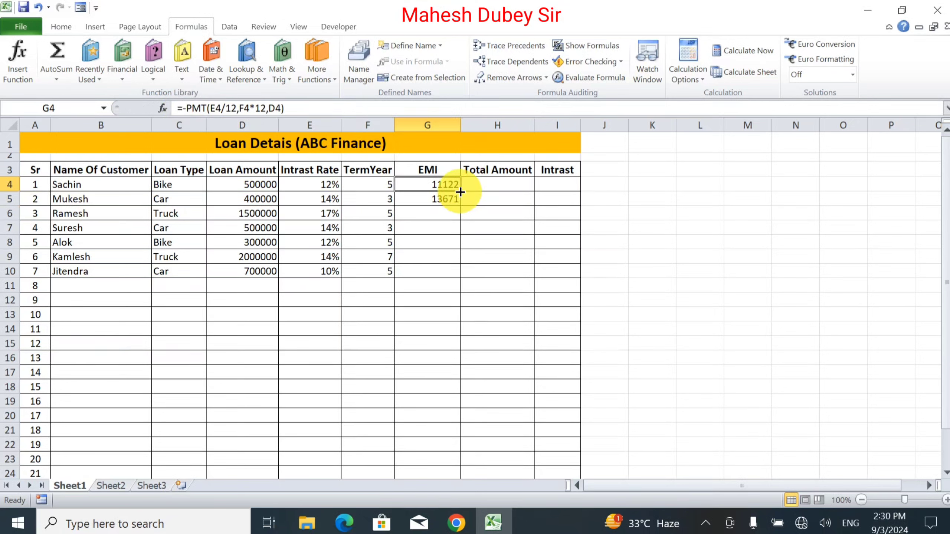
{"action": "left_click_drag", "start_coordinate": [461, 192], "coordinate": [460, 276]}
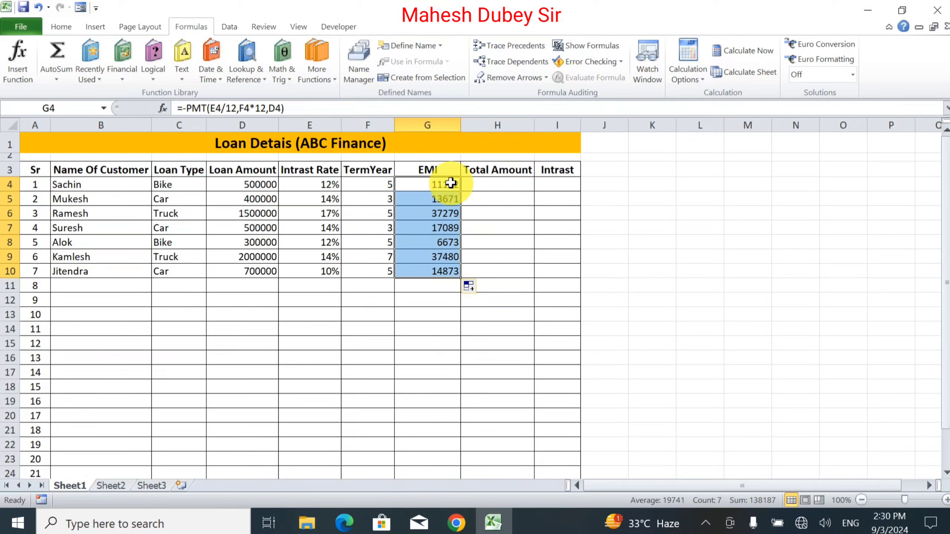
Step: Enter the total amount formula =G4*F4*12 in H4 and fill it down through H10
{"action": "left_click", "coordinate": [501, 186]}
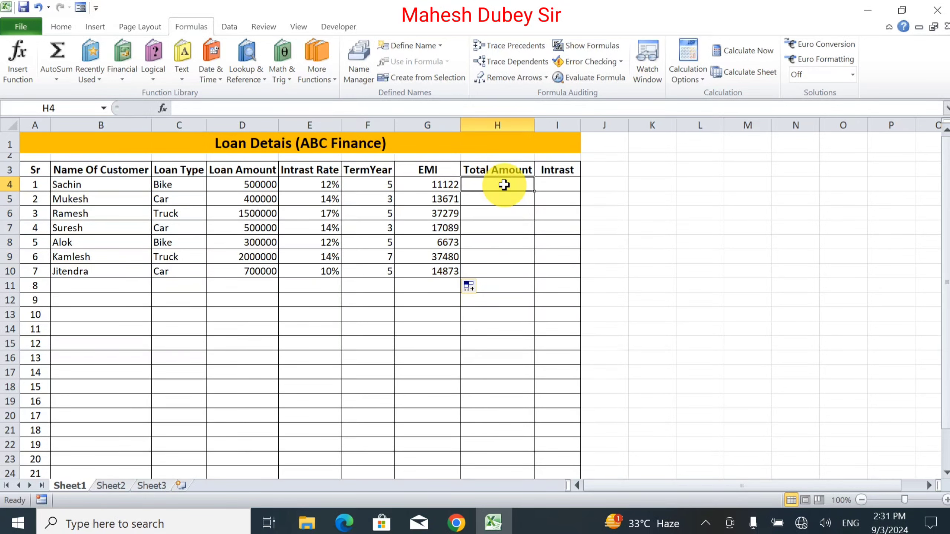
{"action": "type", "text": "="}
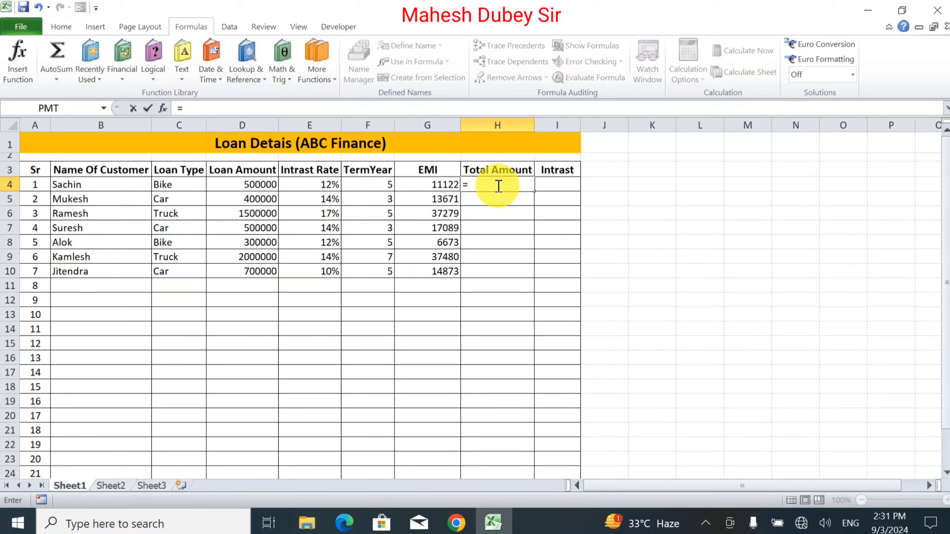
{"action": "left_click", "coordinate": [423, 187]}
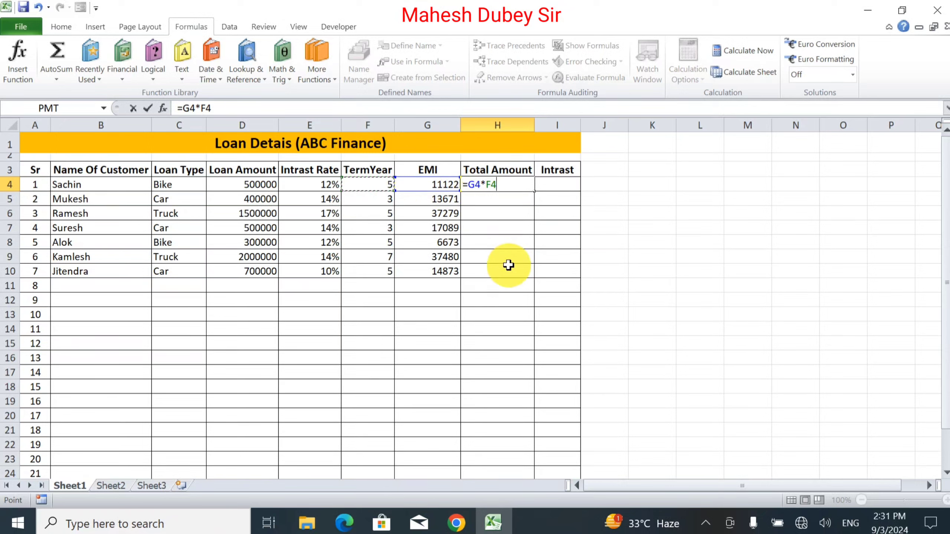
{"action": "type", "text": "*"}
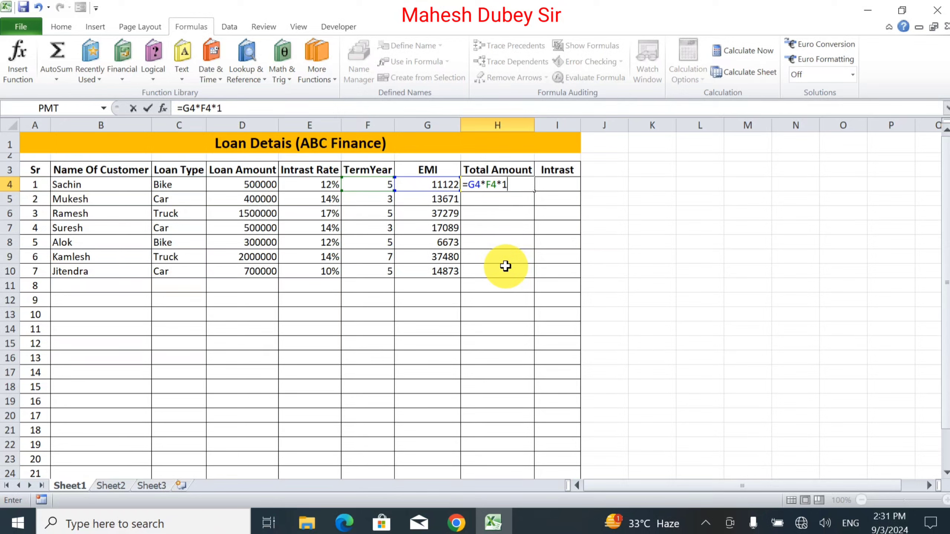
{"action": "type", "text": "12"}
{"action": "key", "text": "Return"}
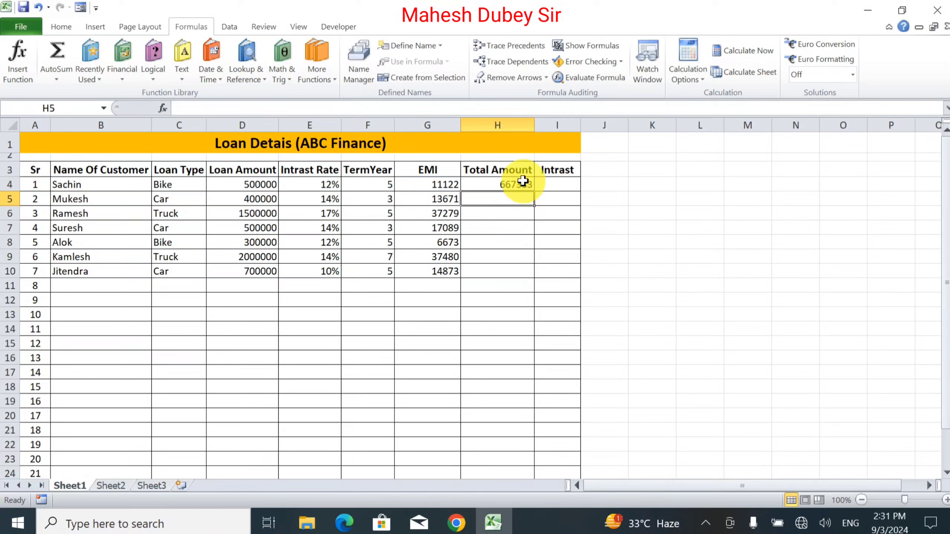
{"action": "left_click", "coordinate": [520, 182]}
{"action": "left_click_drag", "start_coordinate": [536, 194], "coordinate": [538, 282]}
Step: Enter the interest formula =H4-D4 in I4 and fill it down through I10
{"action": "left_click", "coordinate": [567, 186]}
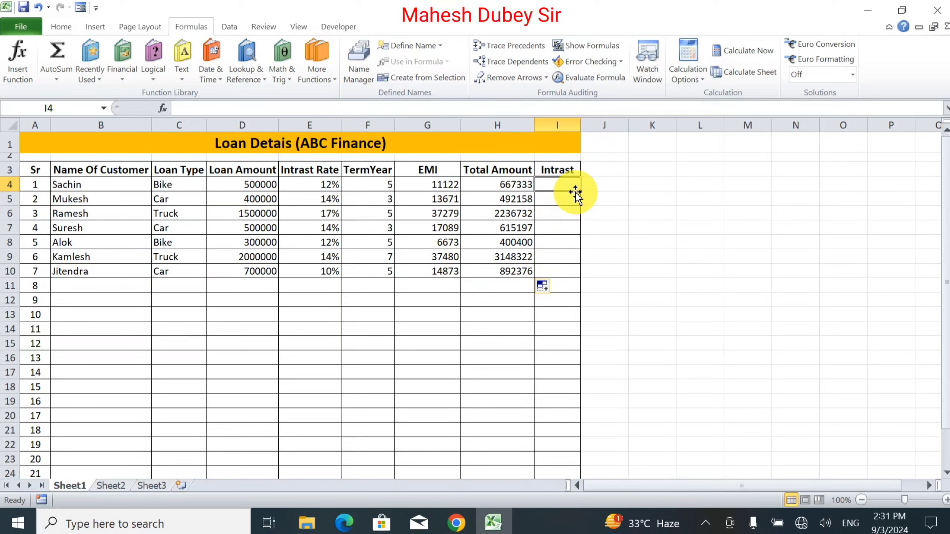
{"action": "type", "text": "="}
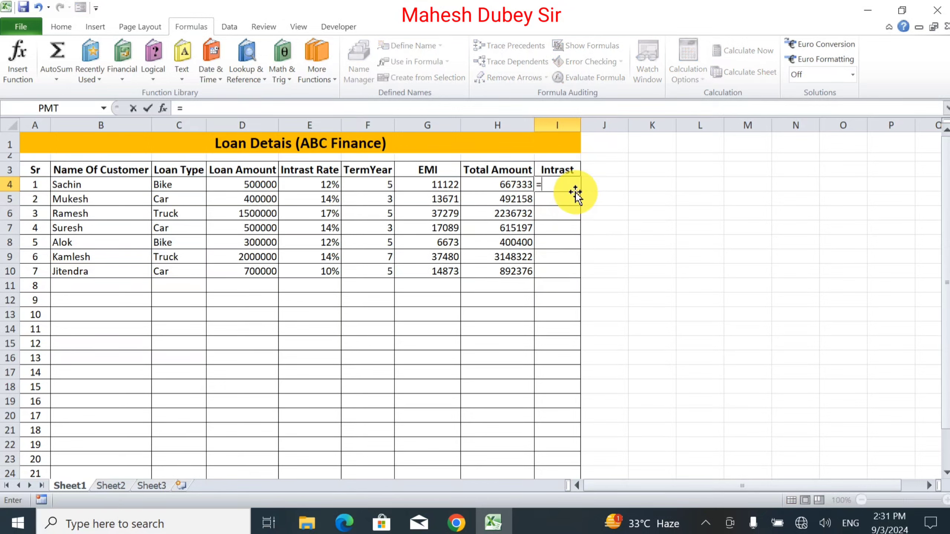
{"action": "left_click", "coordinate": [513, 186]}
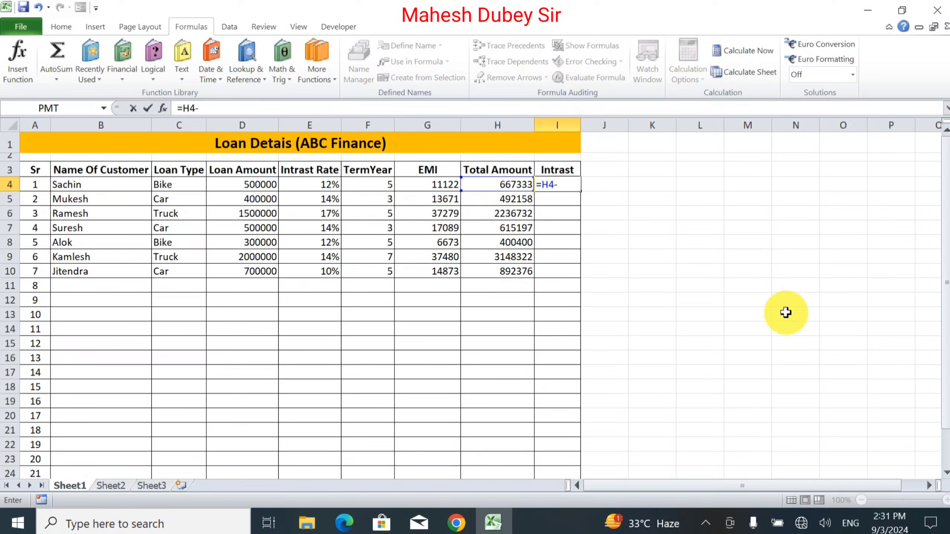
{"action": "left_click", "coordinate": [226, 186]}
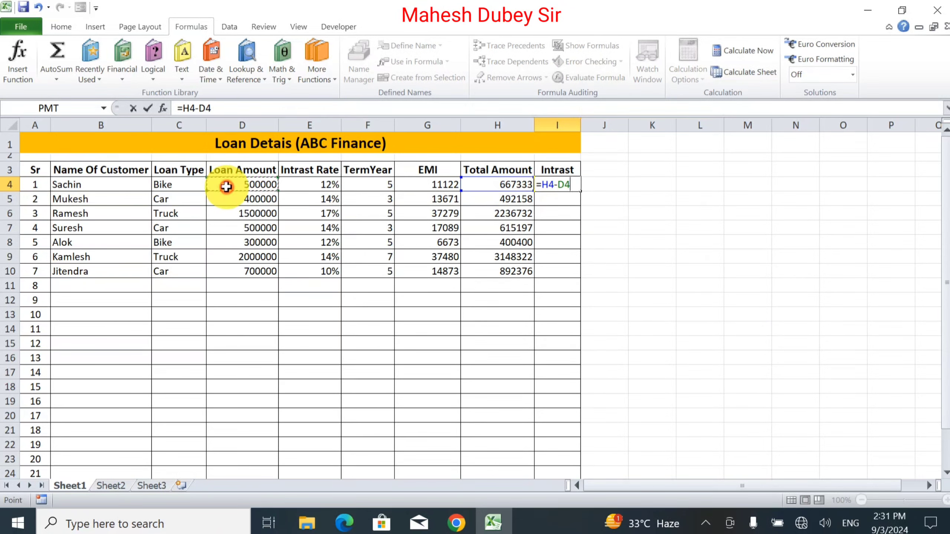
{"action": "key", "text": "Return"}
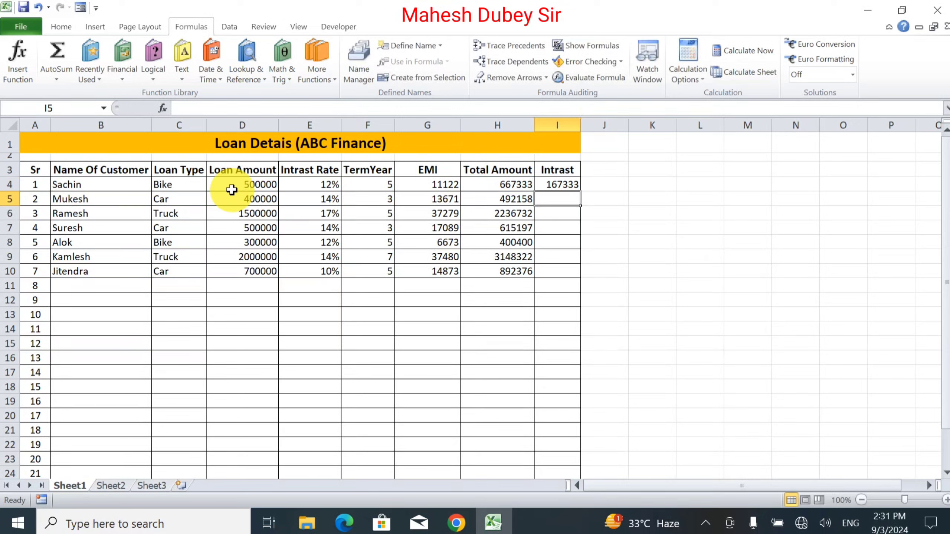
{"action": "left_click", "coordinate": [571, 186]}
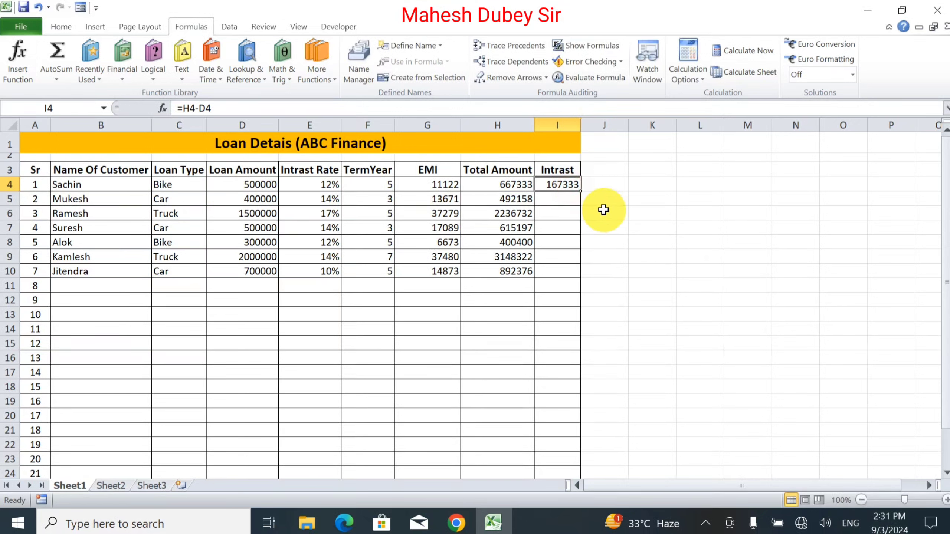
{"action": "left_click_drag", "start_coordinate": [580, 193], "coordinate": [573, 278]}
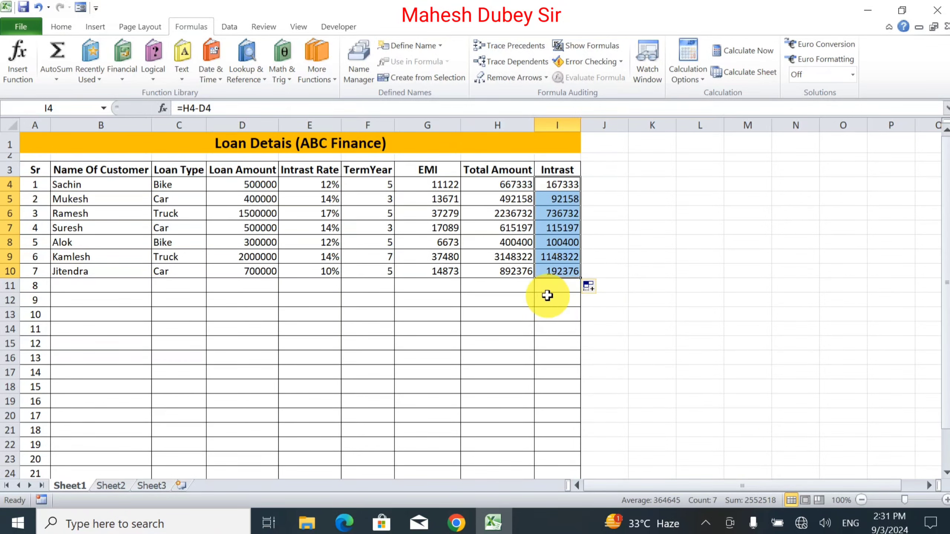
Step: Delete the empty rows 11 to 27 below the loan table
{"action": "left_click", "coordinate": [195, 314]}
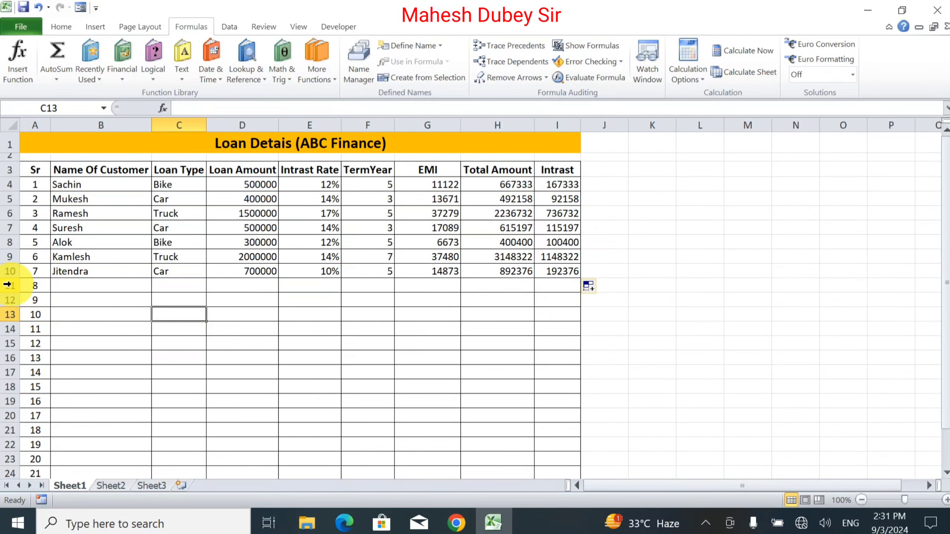
{"action": "left_click_drag", "start_coordinate": [7, 284], "coordinate": [11, 459]}
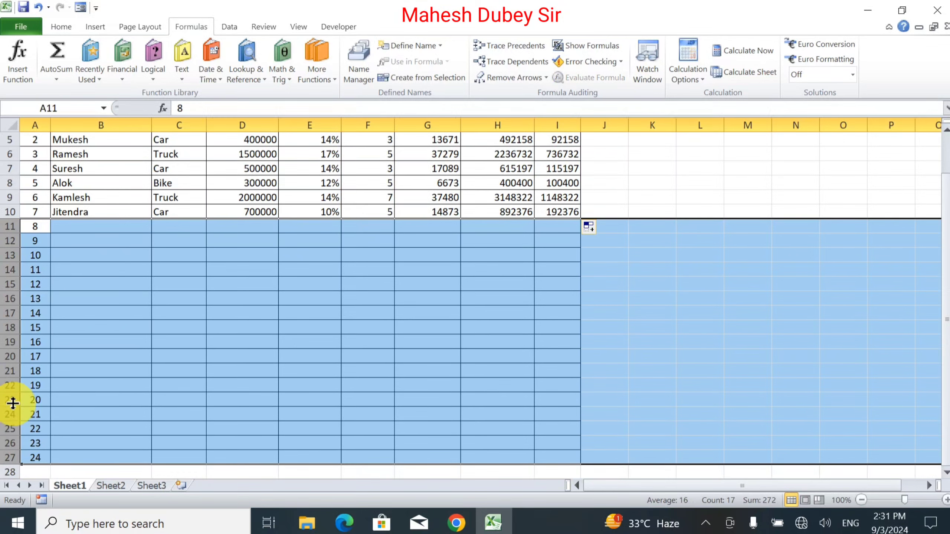
{"action": "right_click", "coordinate": [10, 390]}
{"action": "left_click", "coordinate": [44, 301]}
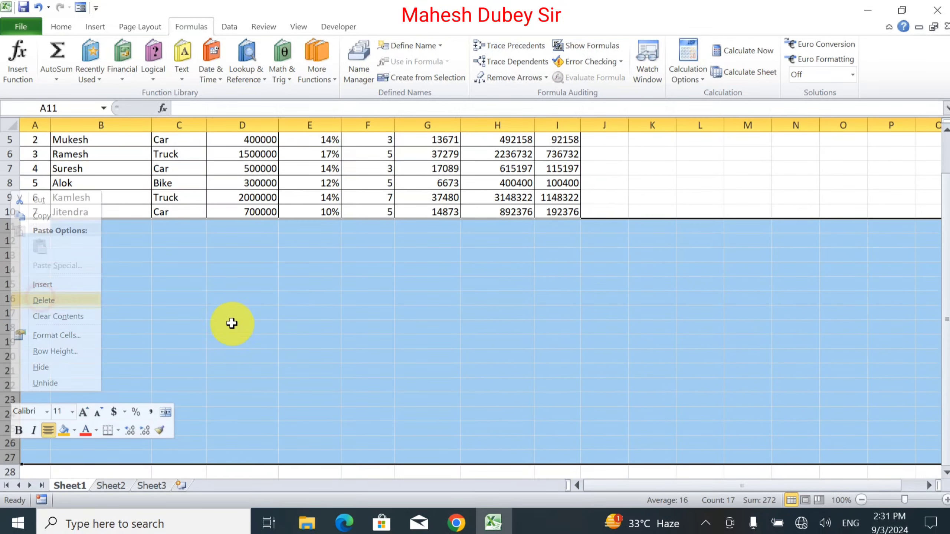
Step: Apply a thick box border around the whole table range A1:I10
{"action": "left_click", "coordinate": [310, 284]}
{"action": "left_click_drag", "start_coordinate": [558, 211], "coordinate": [49, 61]}
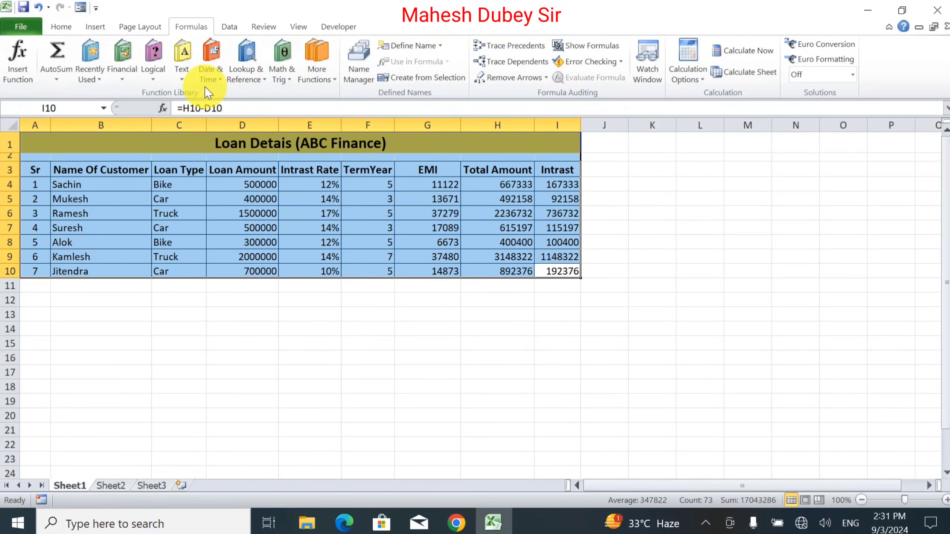
{"action": "left_click", "coordinate": [61, 27]}
{"action": "left_click", "coordinate": [180, 71]}
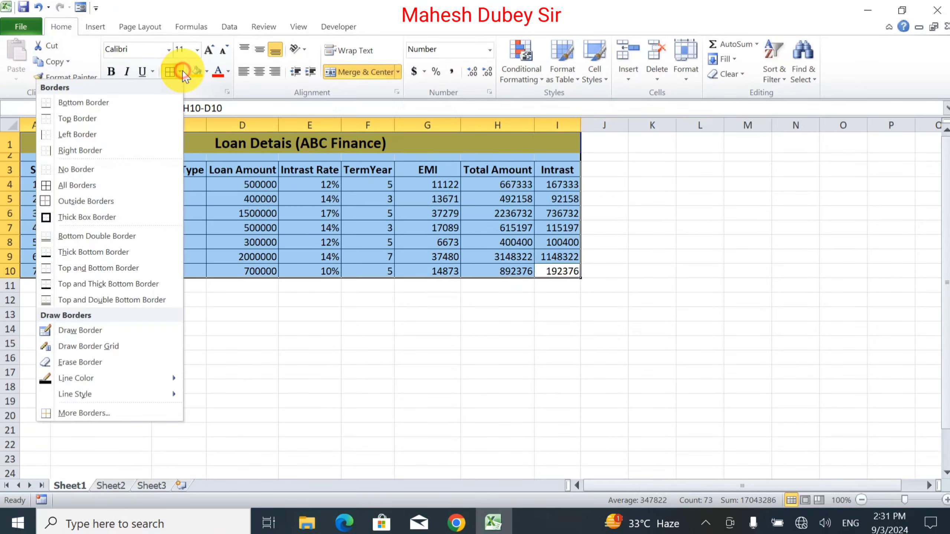
{"action": "left_click", "coordinate": [110, 220]}
{"action": "left_click", "coordinate": [220, 267]}
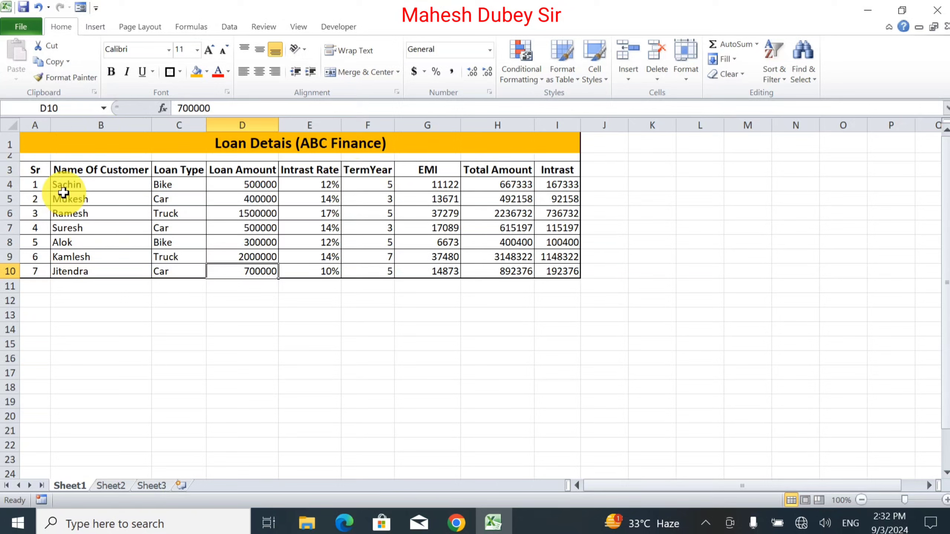
Step: Fill the header row A3:I3 with a blue background color
{"action": "left_click_drag", "start_coordinate": [37, 170], "coordinate": [550, 170]}
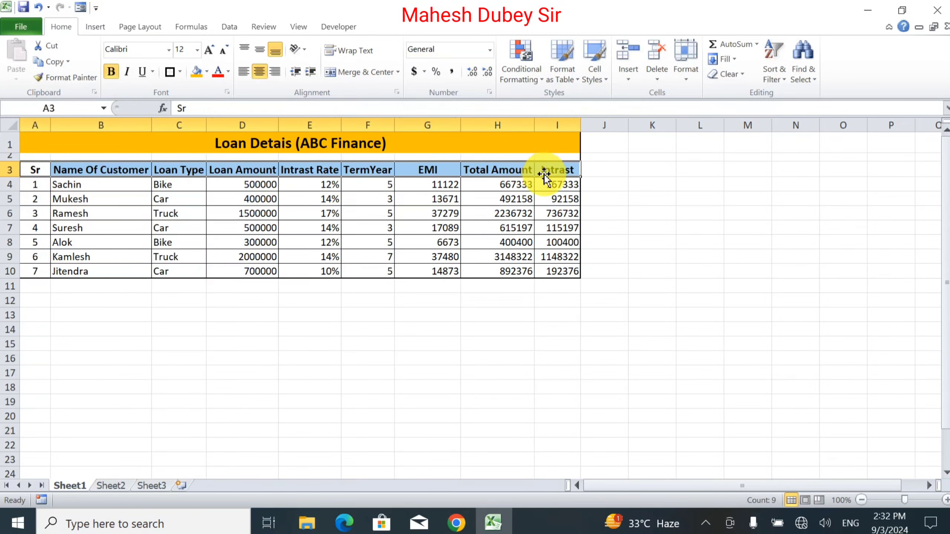
{"action": "left_click", "coordinate": [206, 71]}
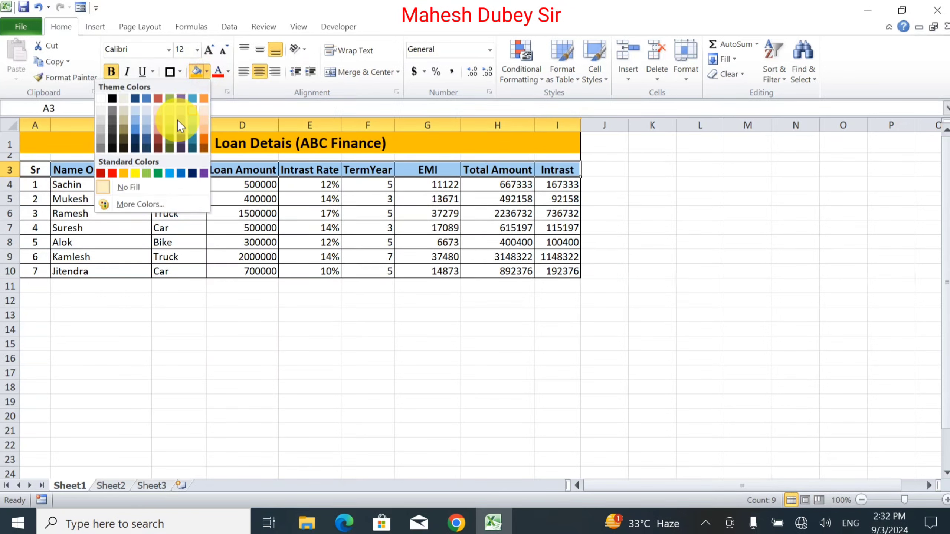
{"action": "left_click", "coordinate": [170, 173]}
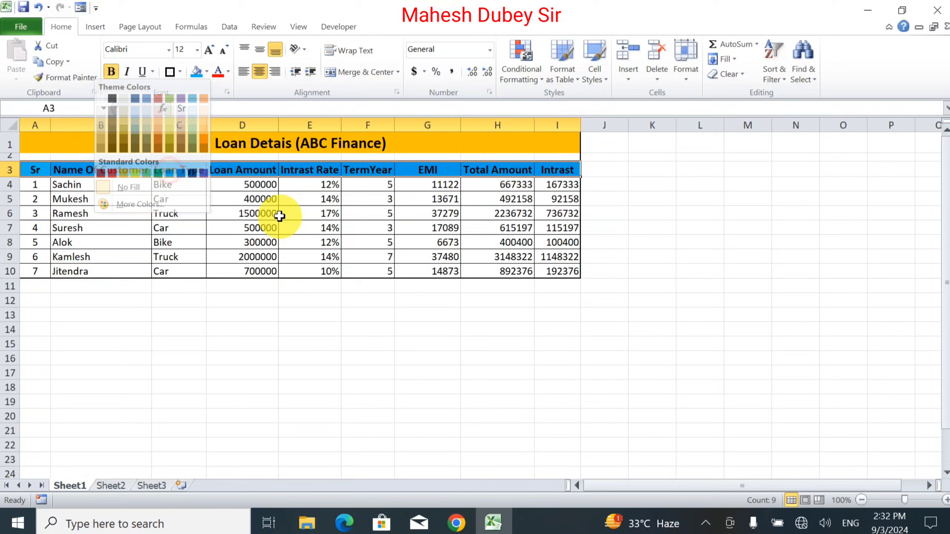
{"action": "left_click", "coordinate": [349, 213]}
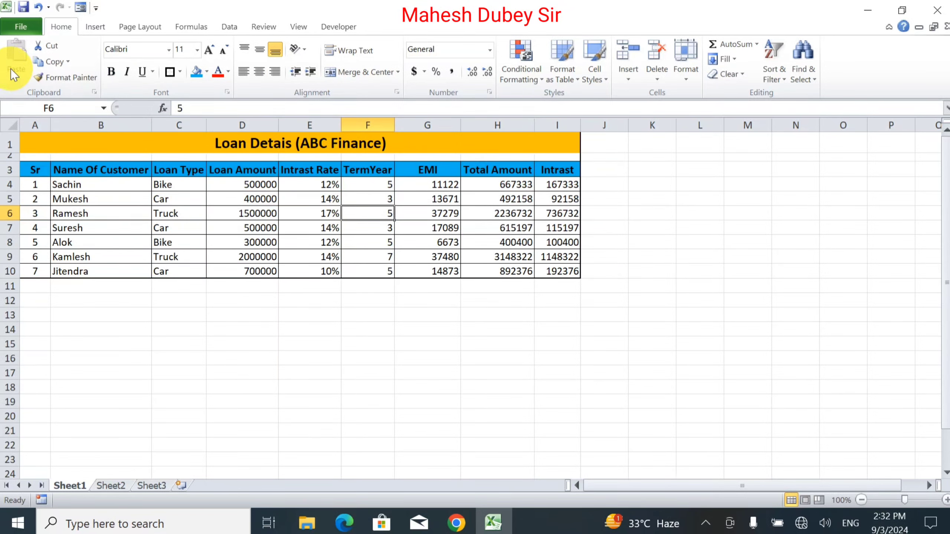
Step: Open the print settings and set the page orientation to Landscape
{"action": "left_click", "coordinate": [21, 26]}
{"action": "left_click", "coordinate": [37, 207]}
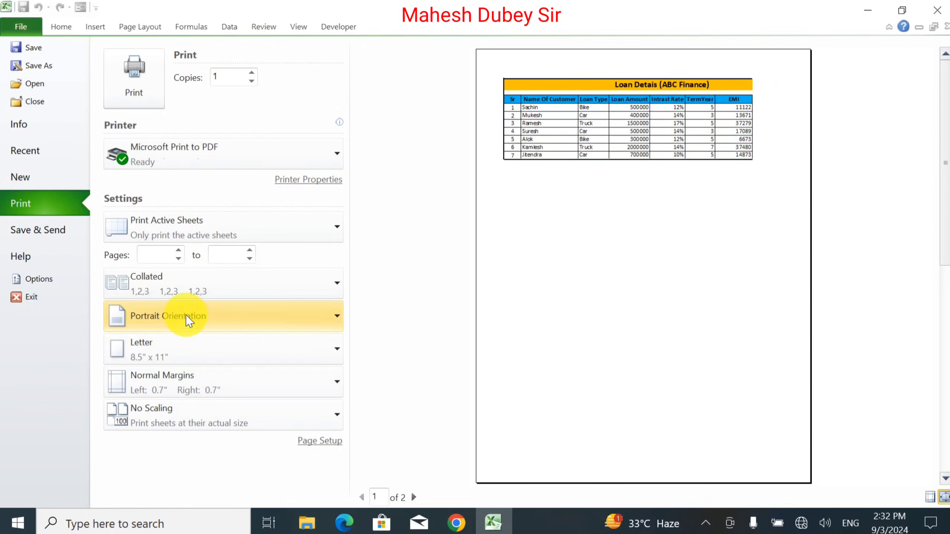
{"action": "left_click", "coordinate": [185, 315]}
{"action": "left_click", "coordinate": [208, 385]}
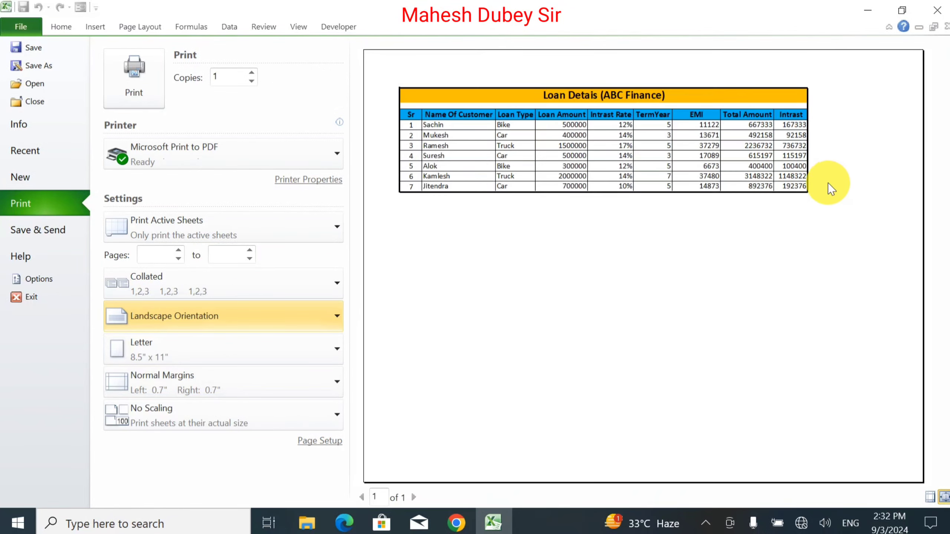